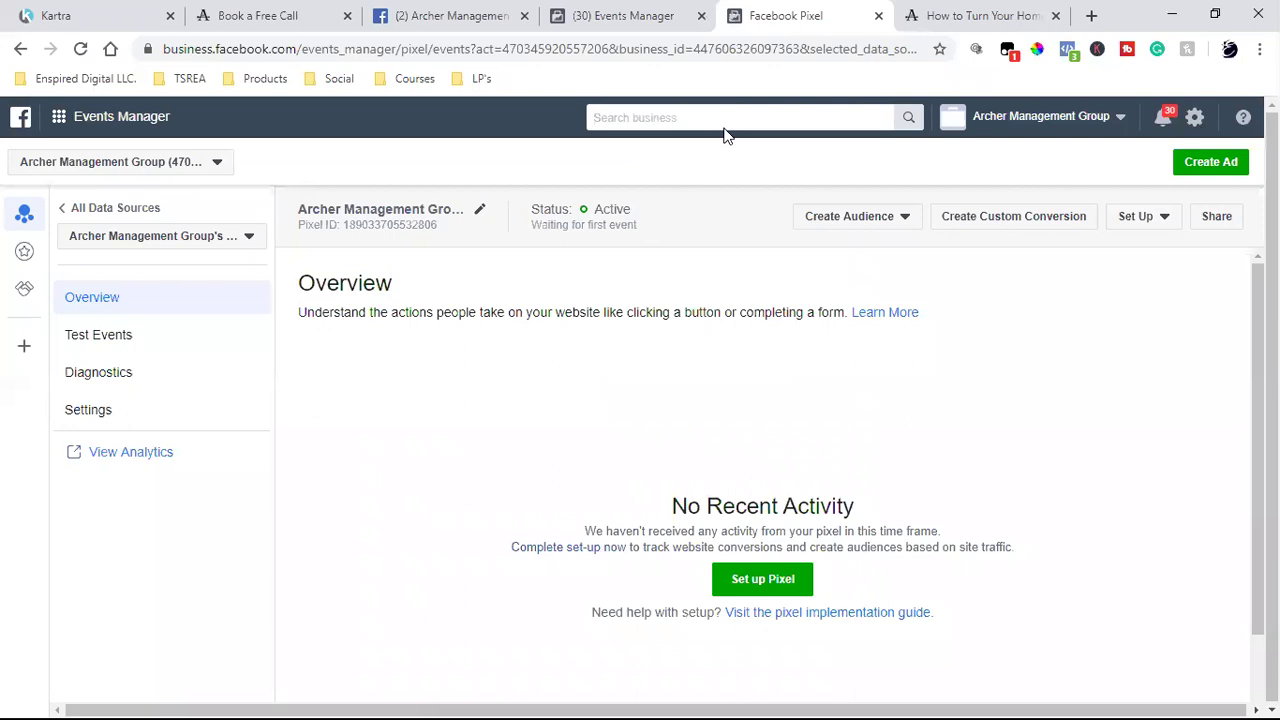
- Search 'pixel' to reach the Pixels data sources list, closing the outdated pixel tab
text(pixels)
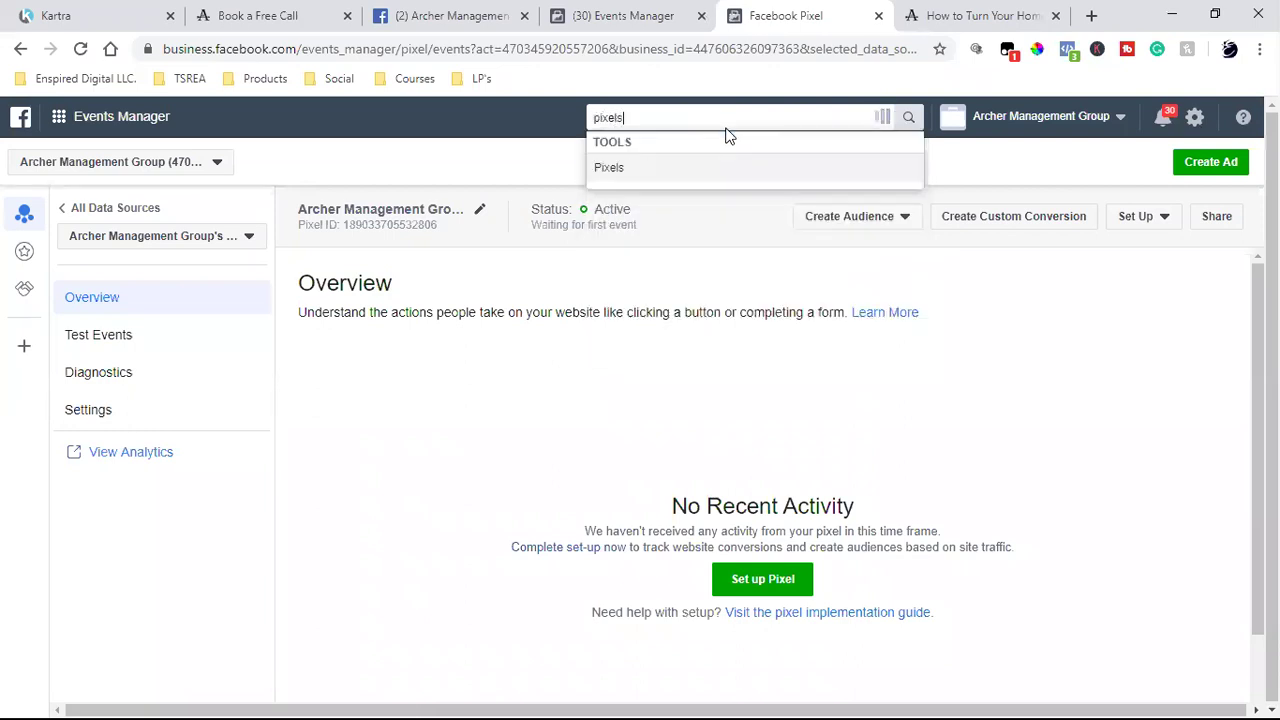
key(Return)
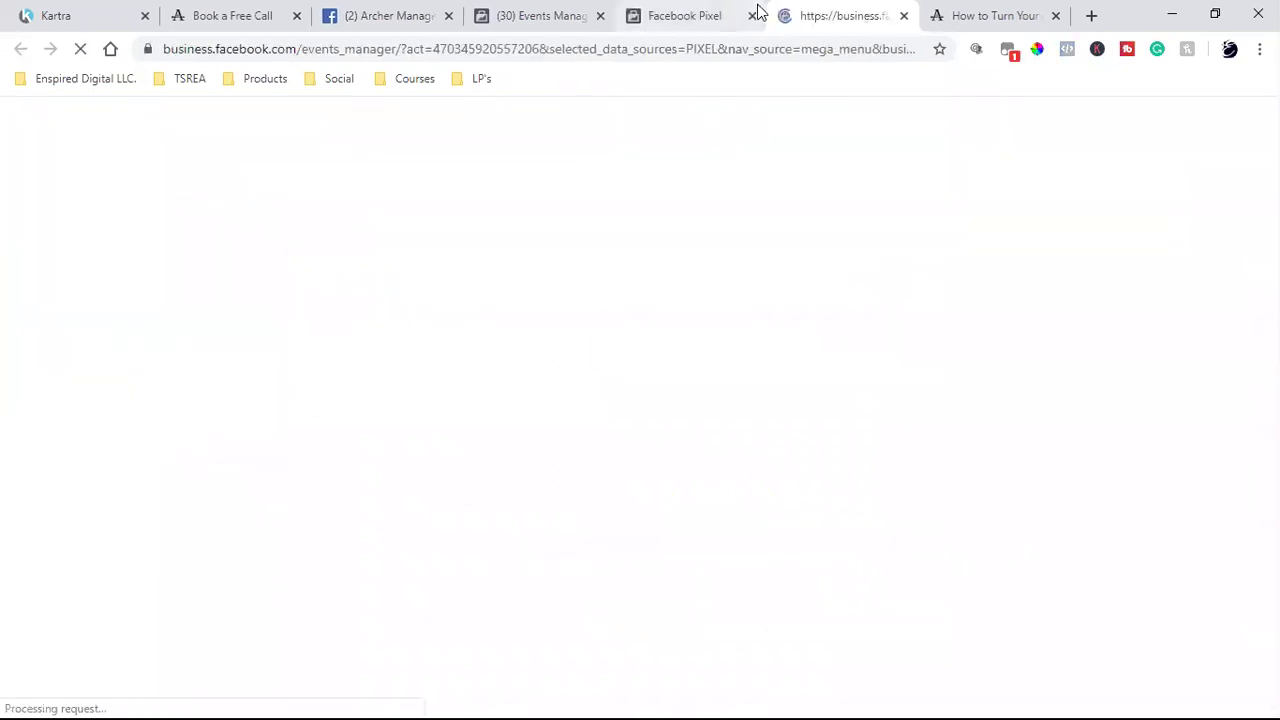
click(753, 17)
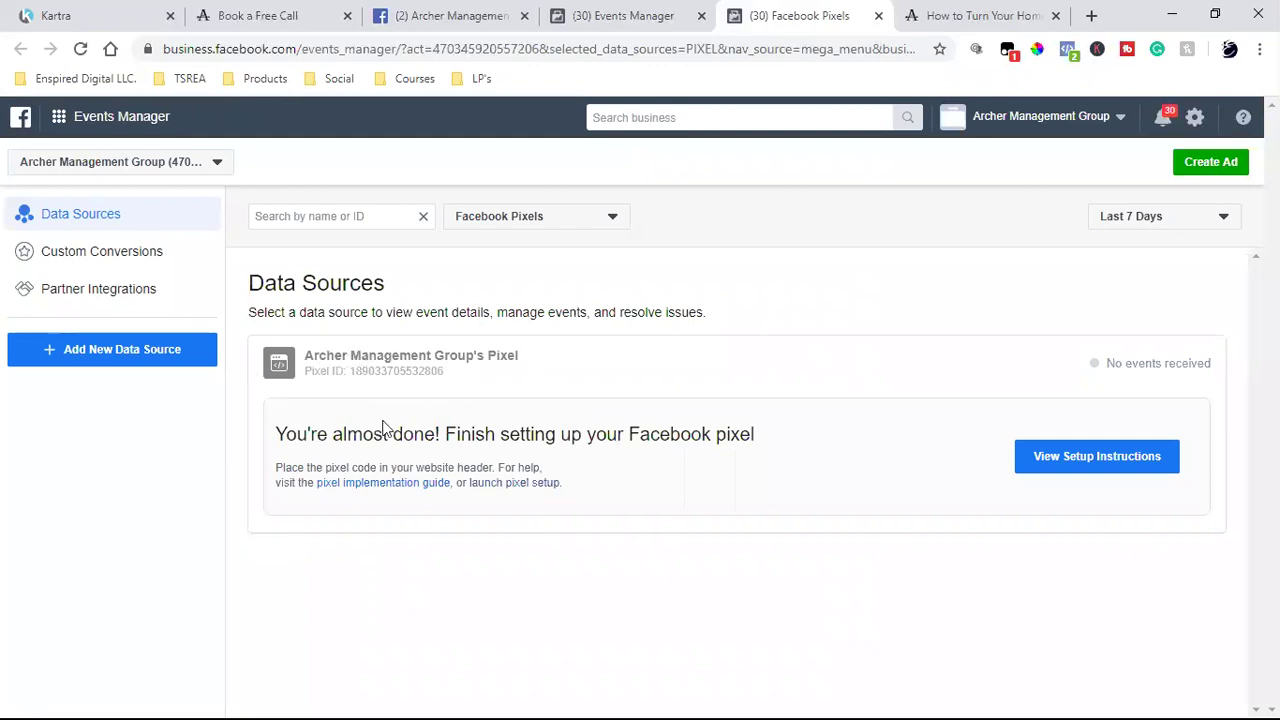
- Open the pixel's manual install instructions and copy the base code to the clipboard
click(1100, 452)
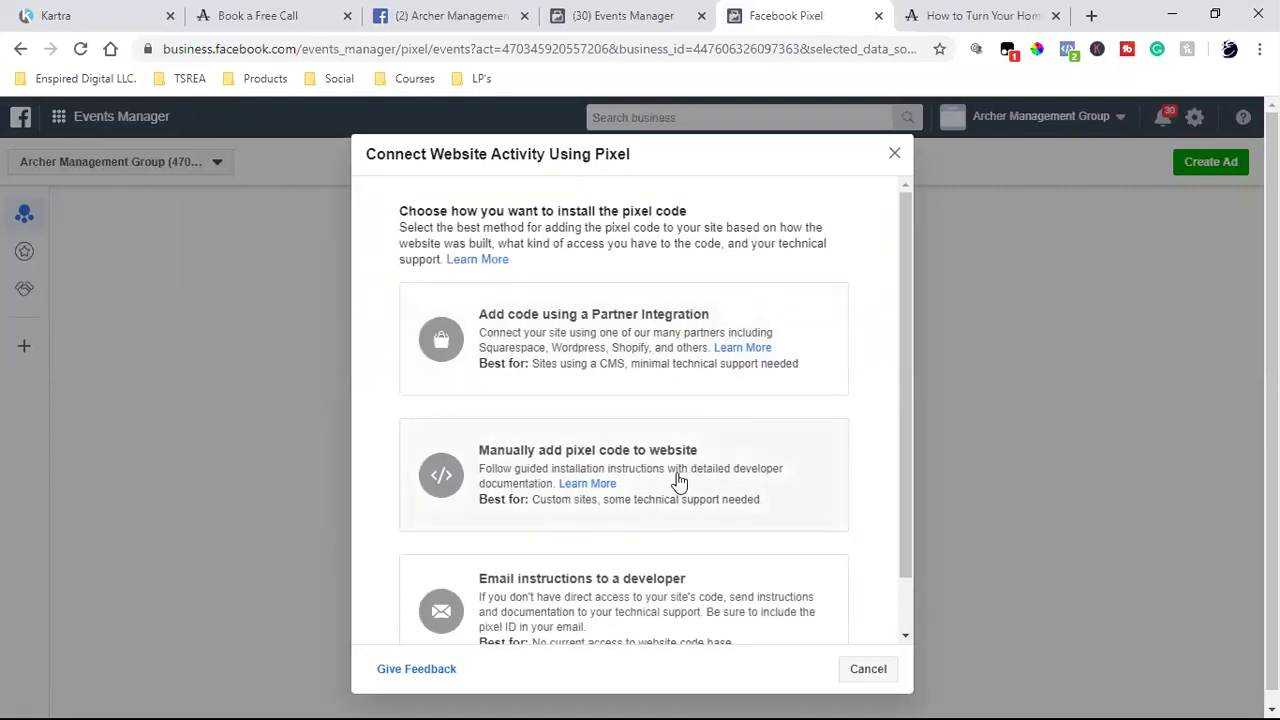
click(677, 478)
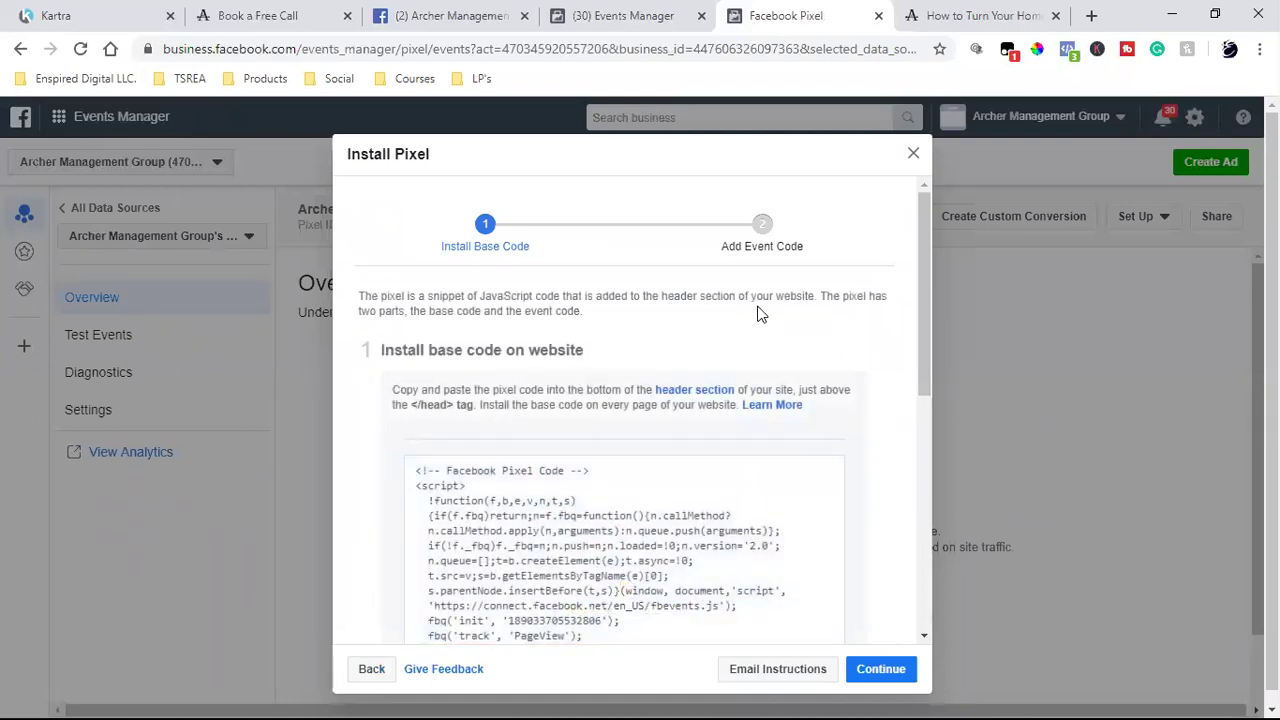
scroll(700, 400, down, 2)
click(690, 405)
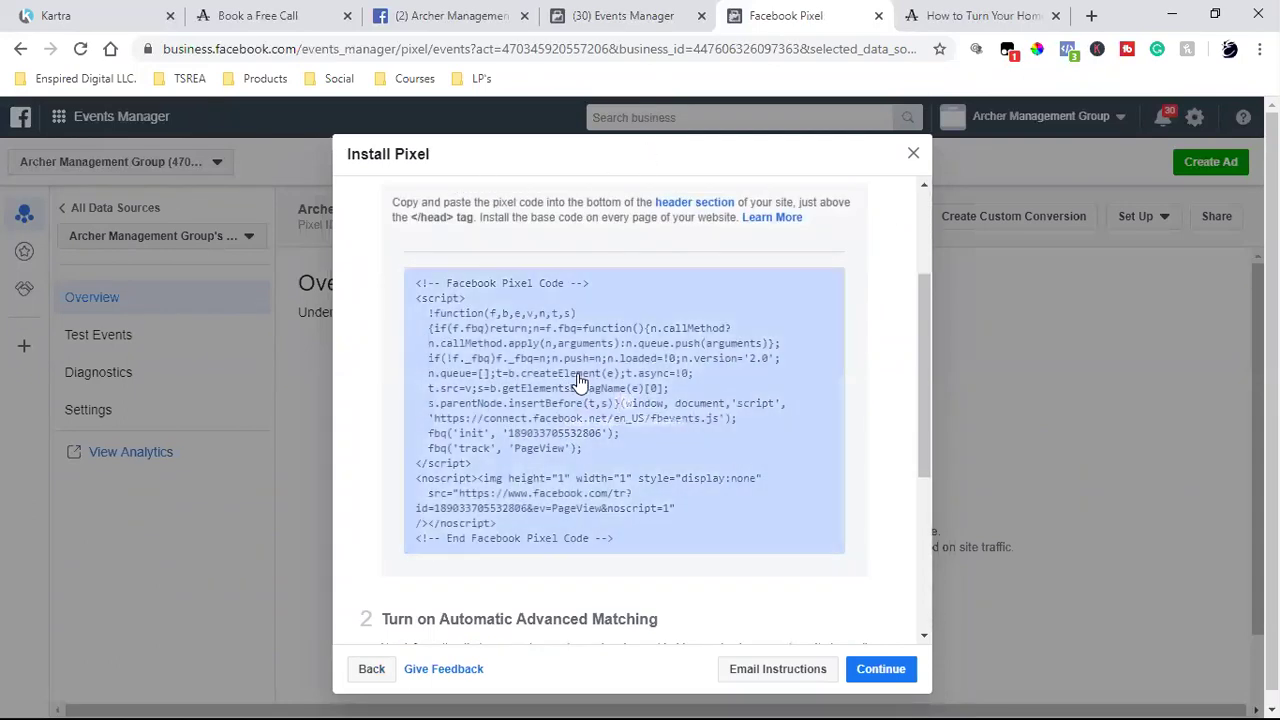
click(617, 466)
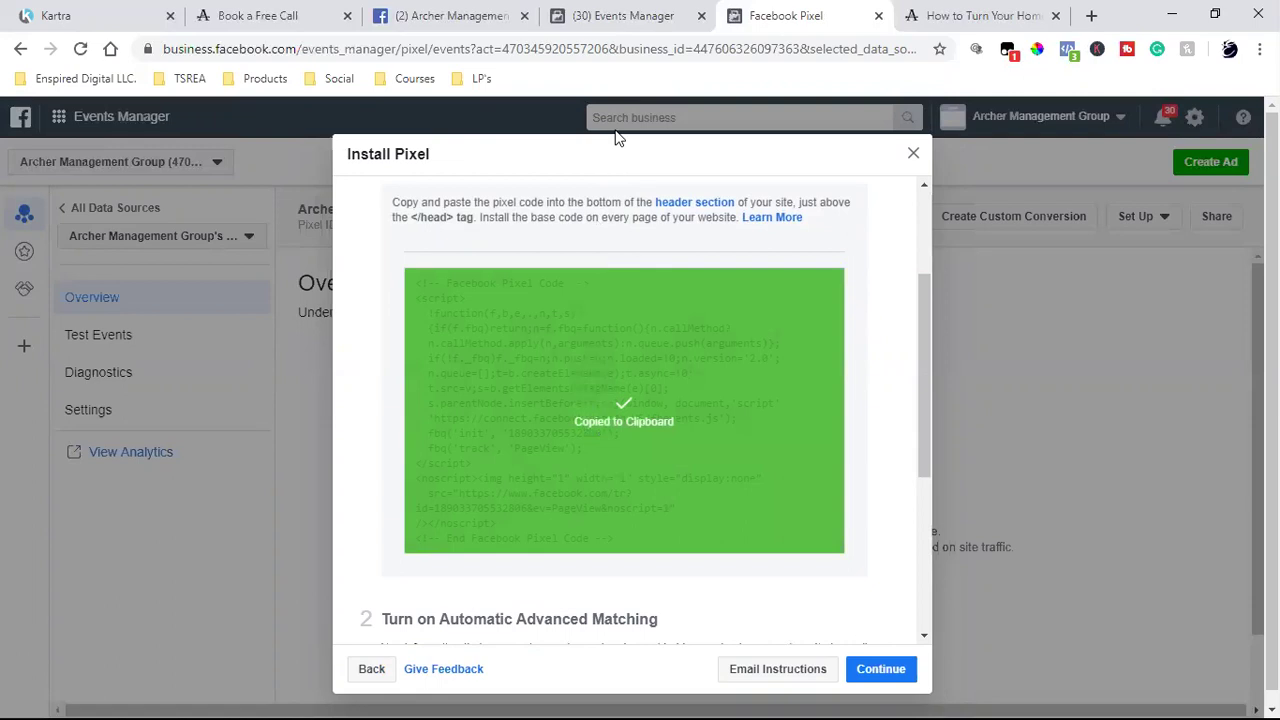
- Close Kartra's publishing dialog, glance at the live landing page, then recopy the pixel base code
click(52, 15)
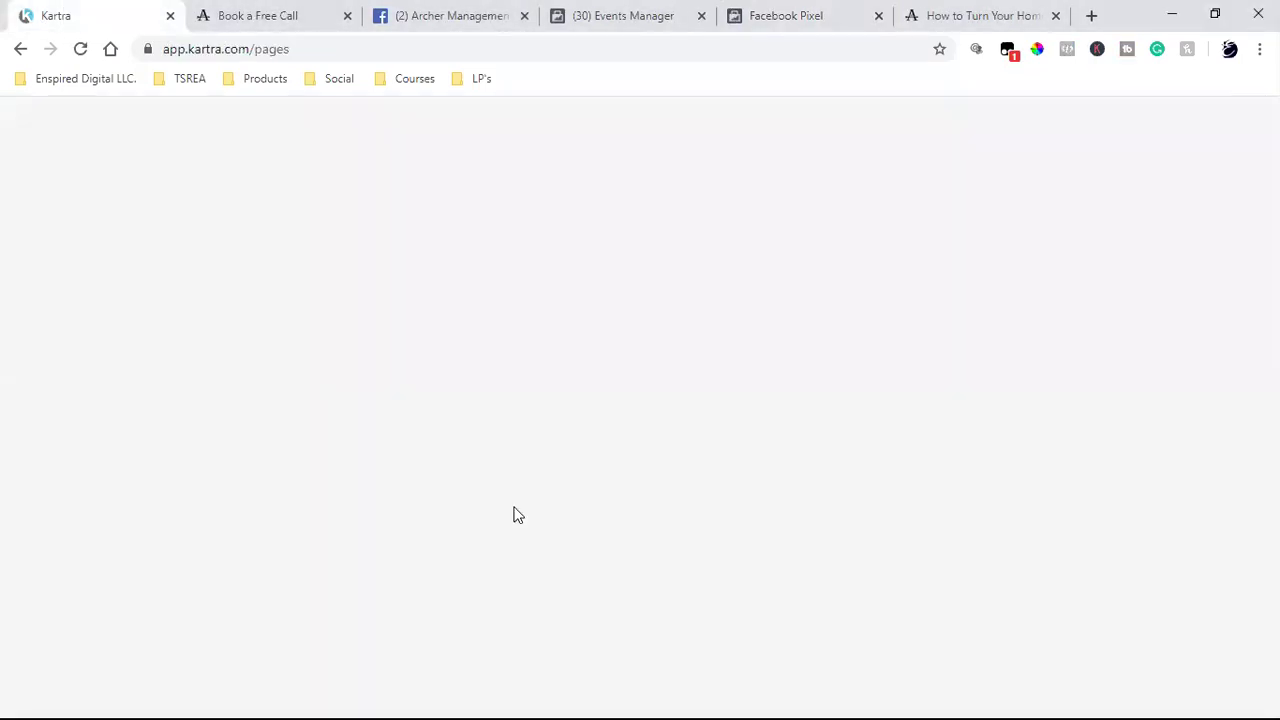
click(1085, 169)
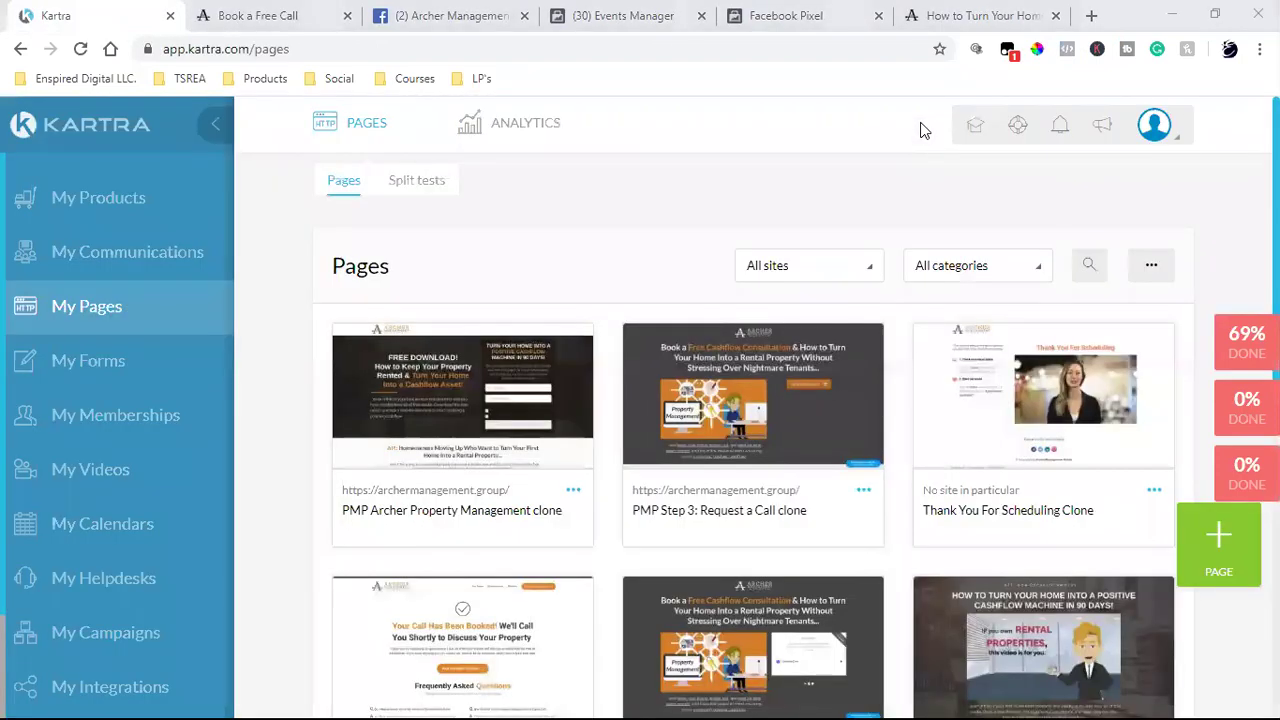
click(942, 12)
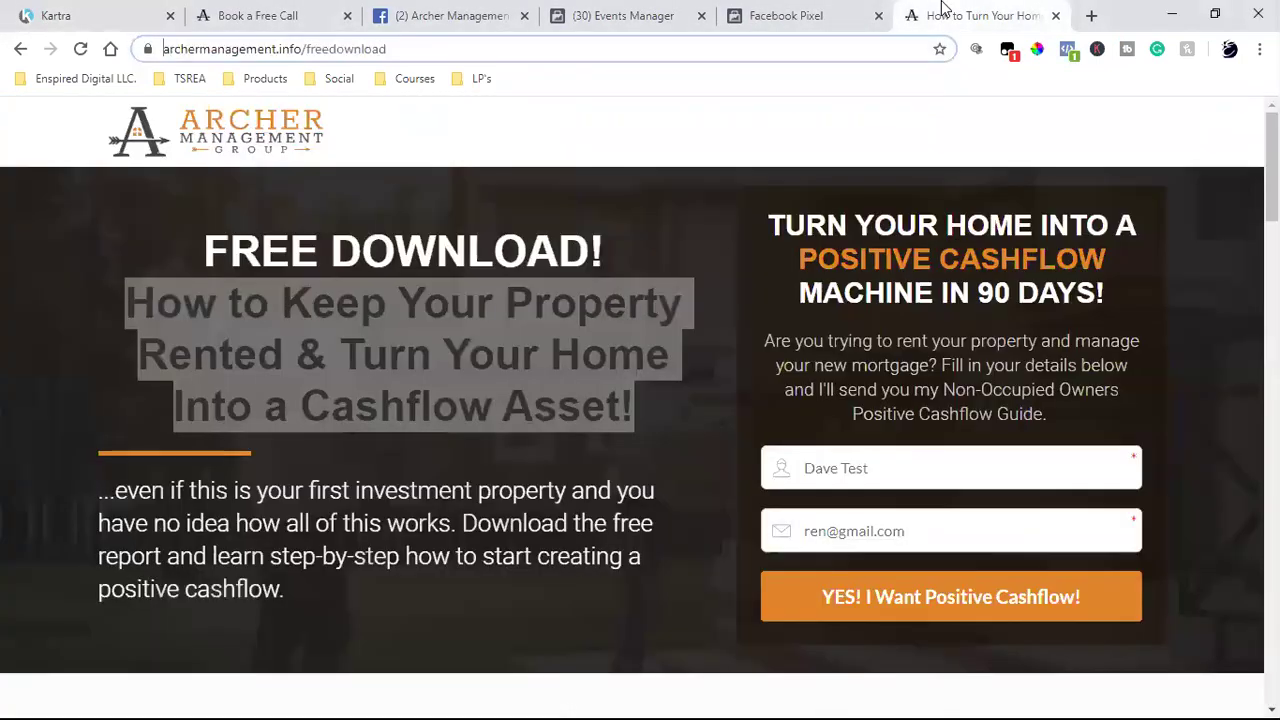
click(874, 12)
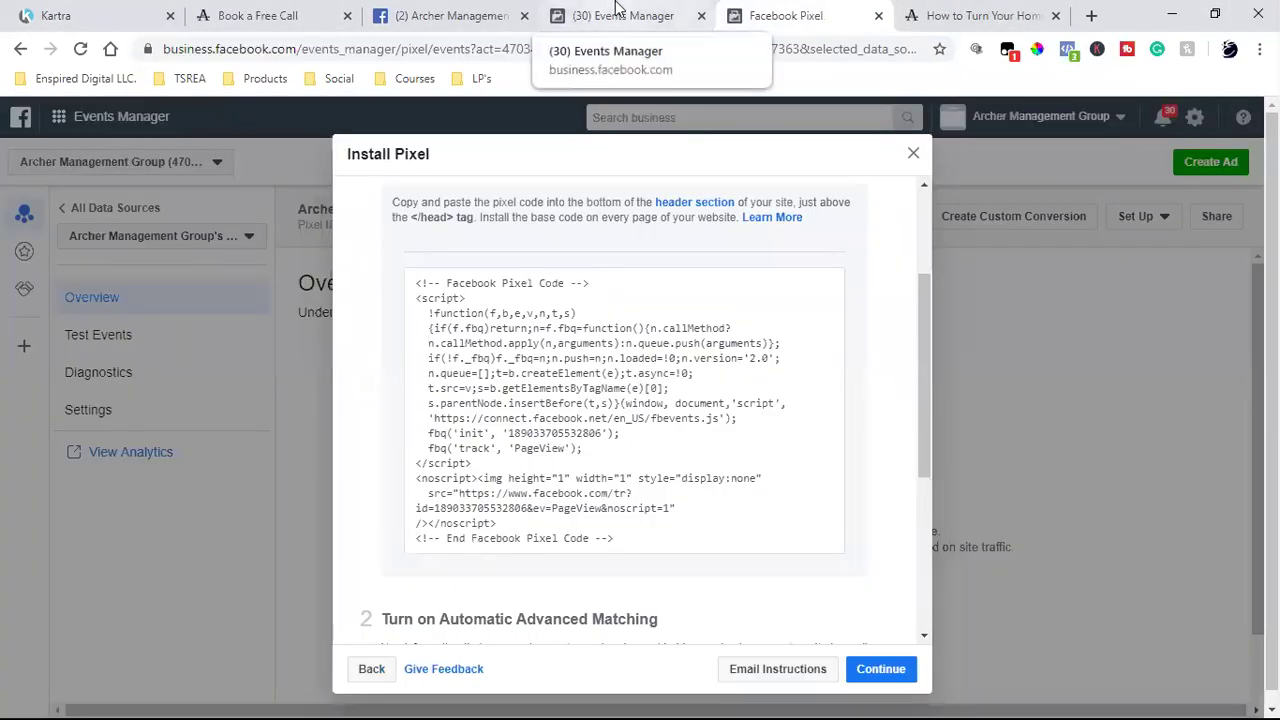
click(600, 331)
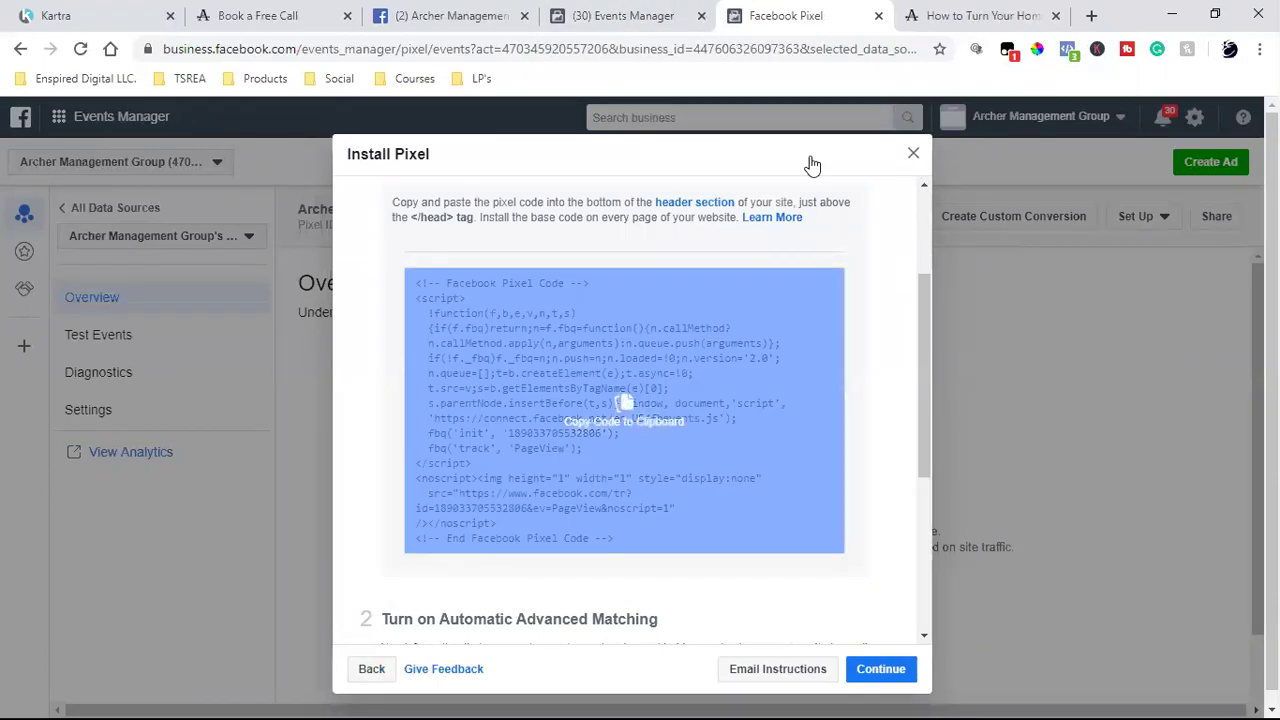
- Check the free-download landing page's pixel with Facebook Pixel Helper, then return to Kartra's My Pages list
click(969, 10)
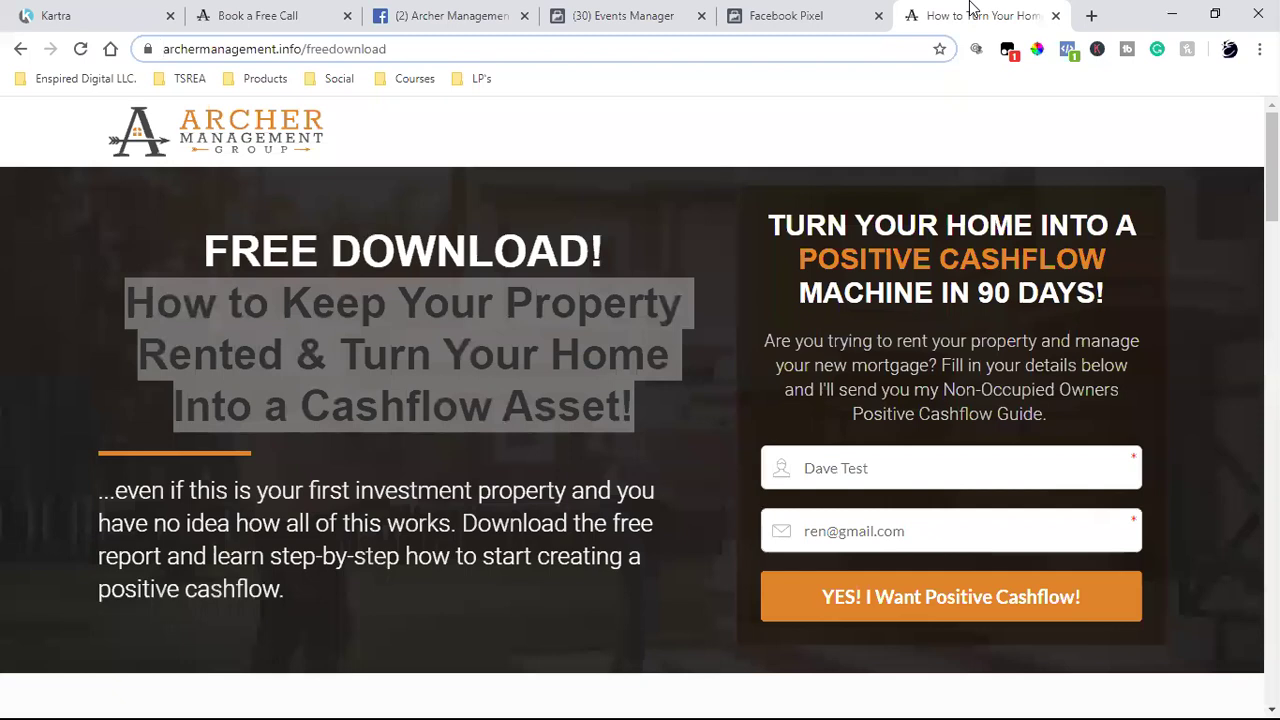
click(1068, 52)
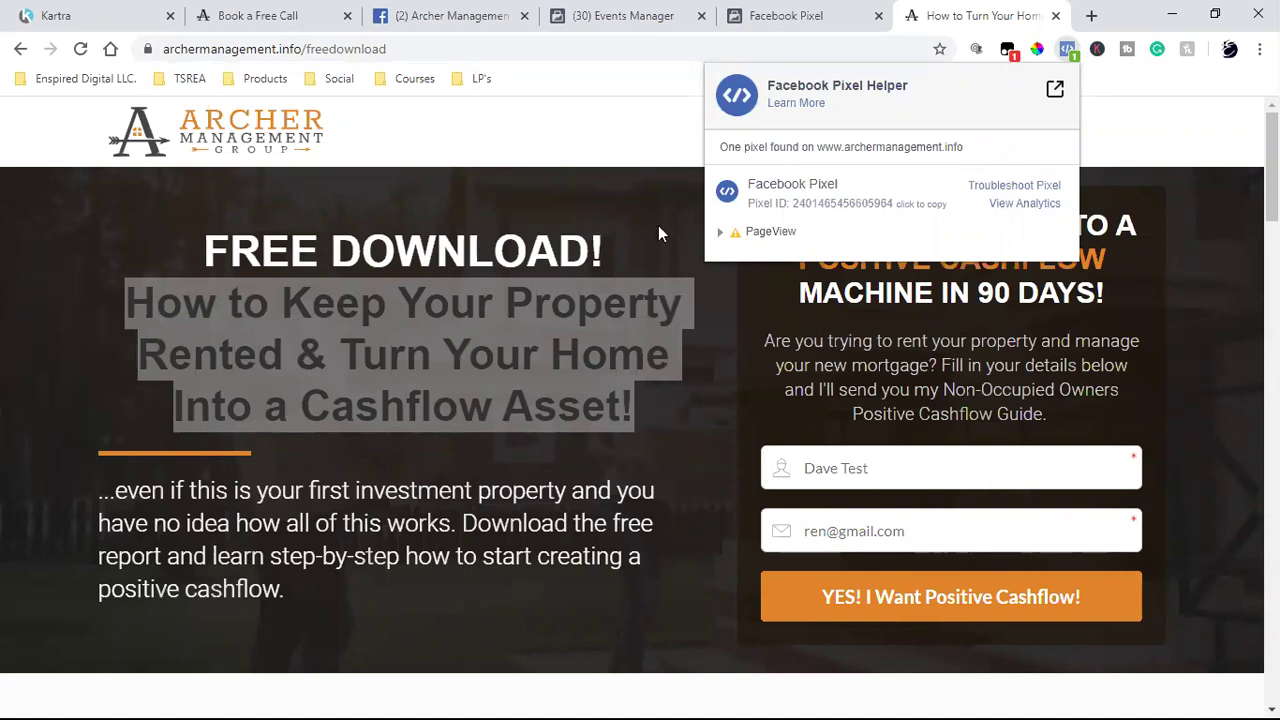
click(568, 178)
click(568, 178)
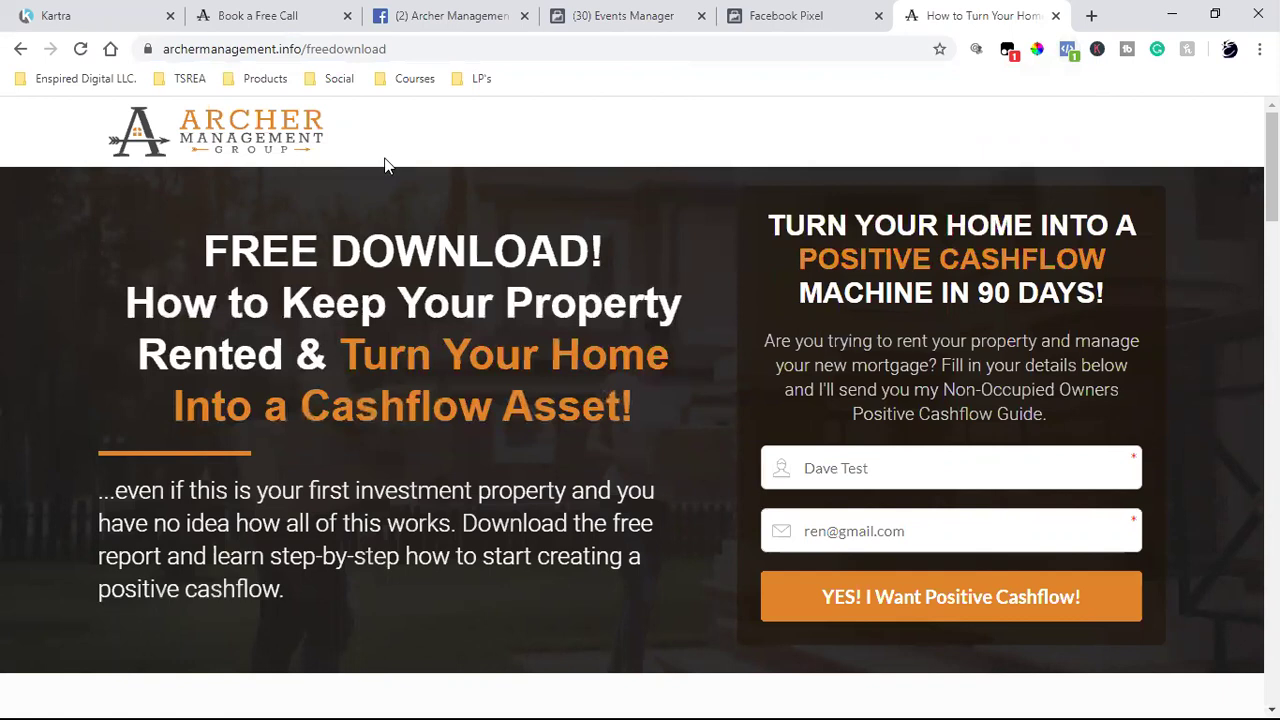
click(100, 9)
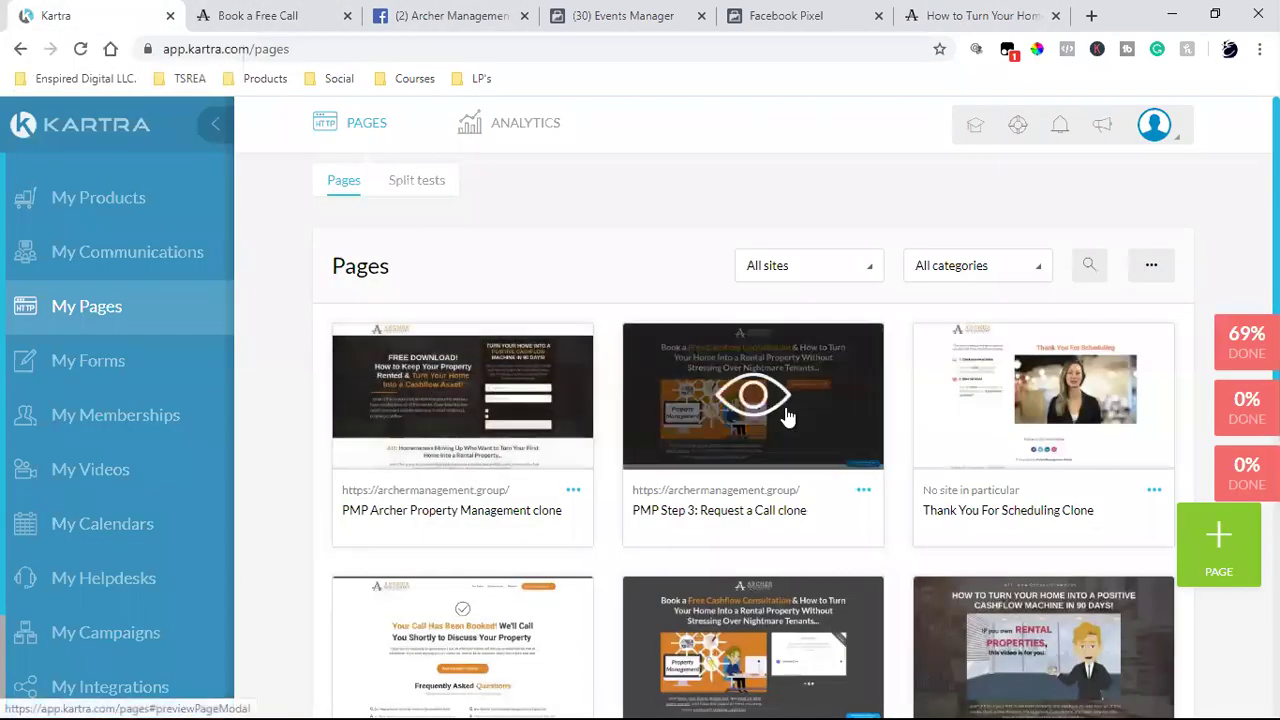
- Choose Edit from the PMP Archer Property Management clone card's options menu
click(572, 492)
click(665, 472)
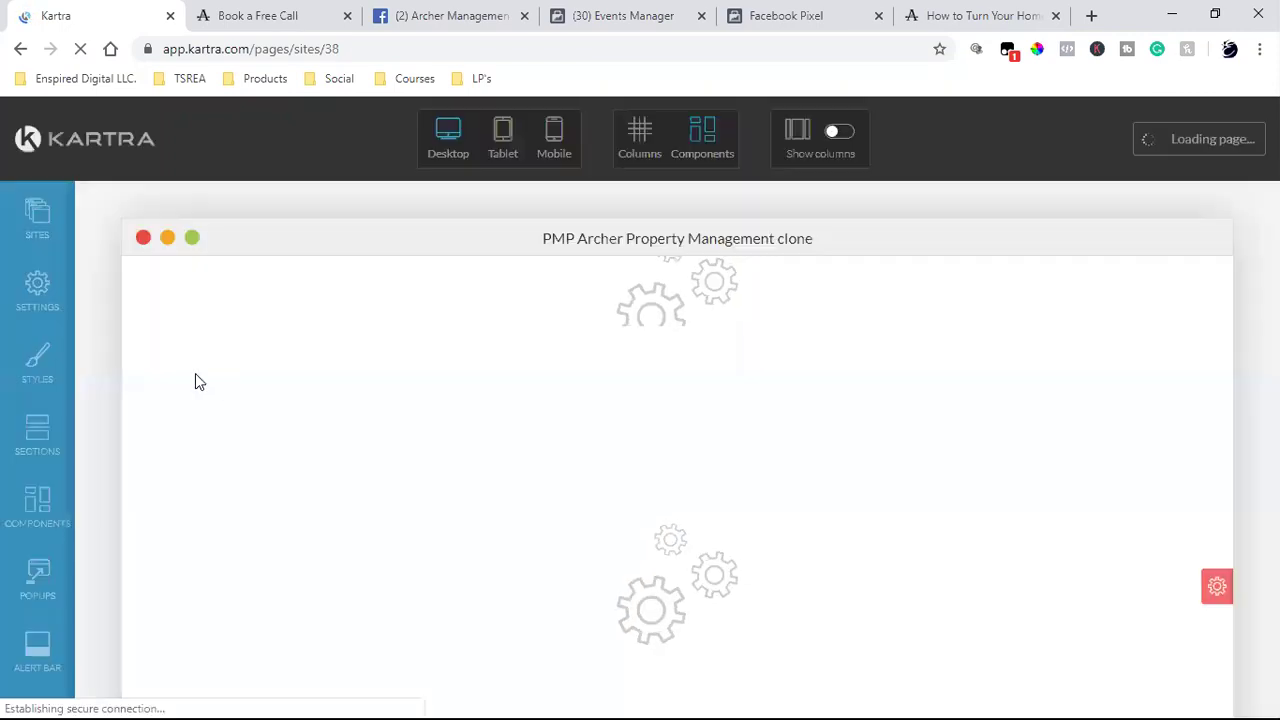
- Open the page Settings' Tracking Code section and locate the Facebook Ads tracking code box
click(36, 288)
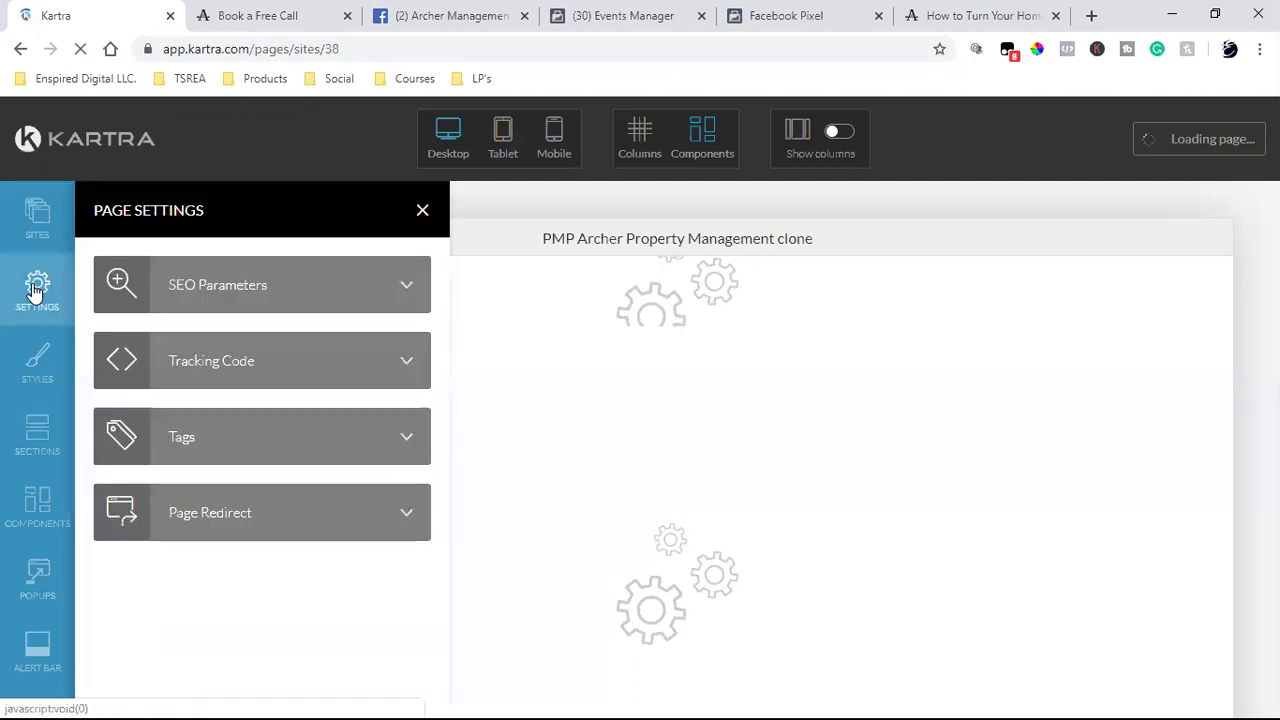
click(289, 300)
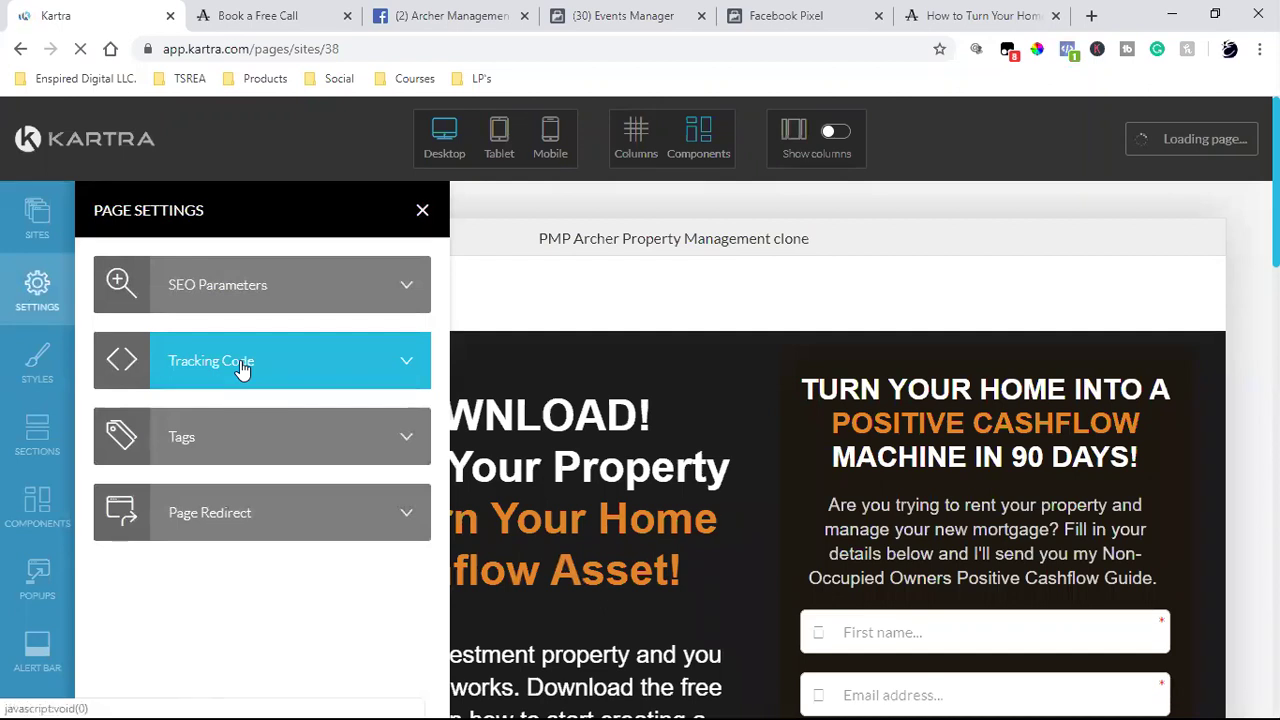
click(240, 368)
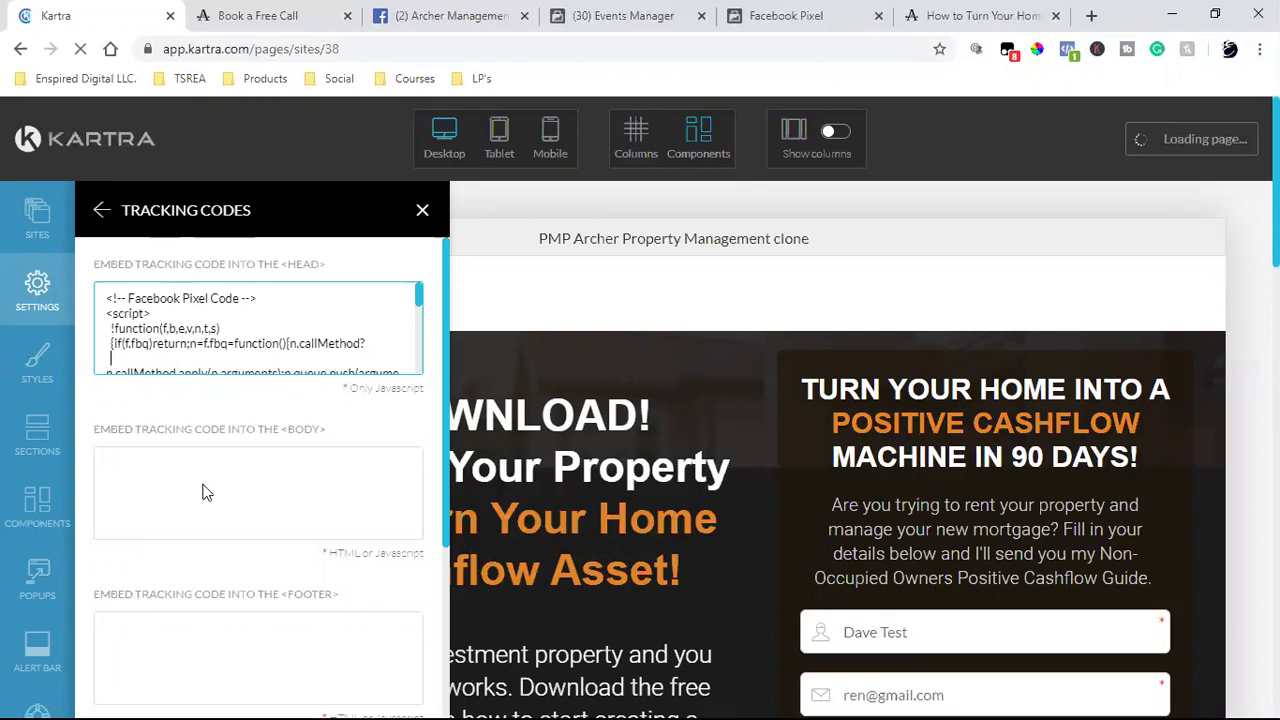
scroll(255, 437, down, 1)
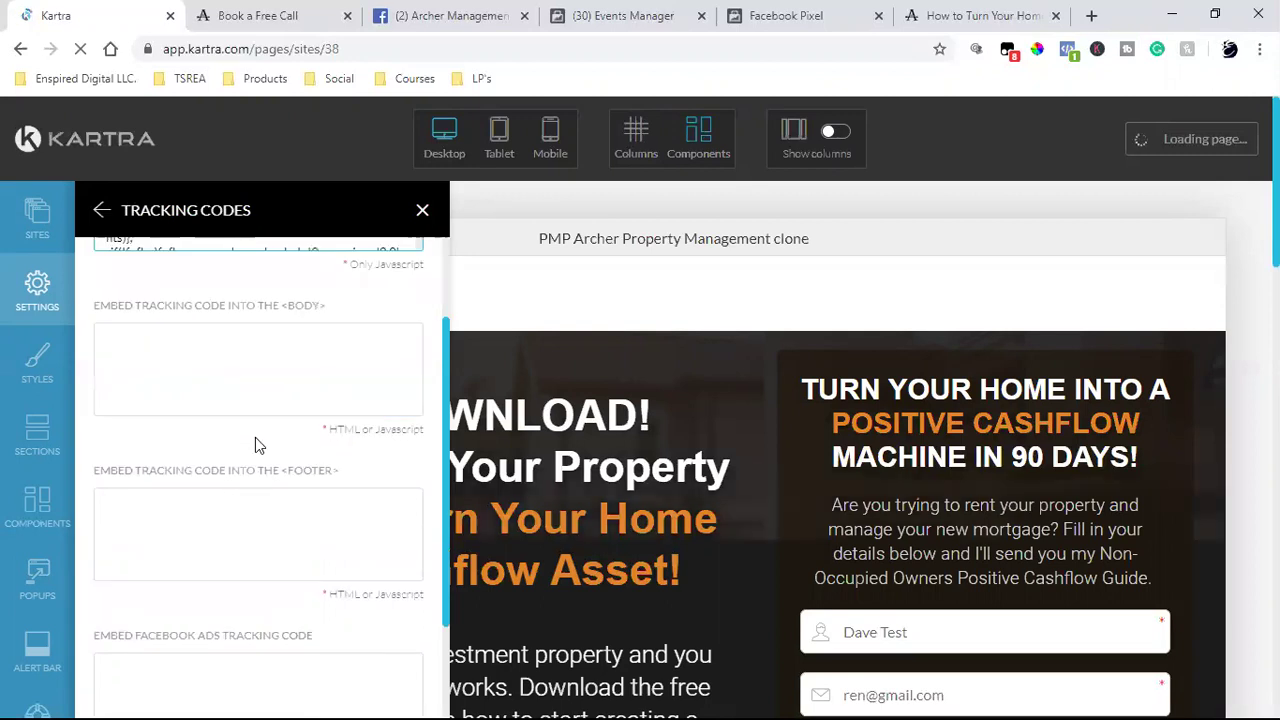
scroll(268, 405, down, 1)
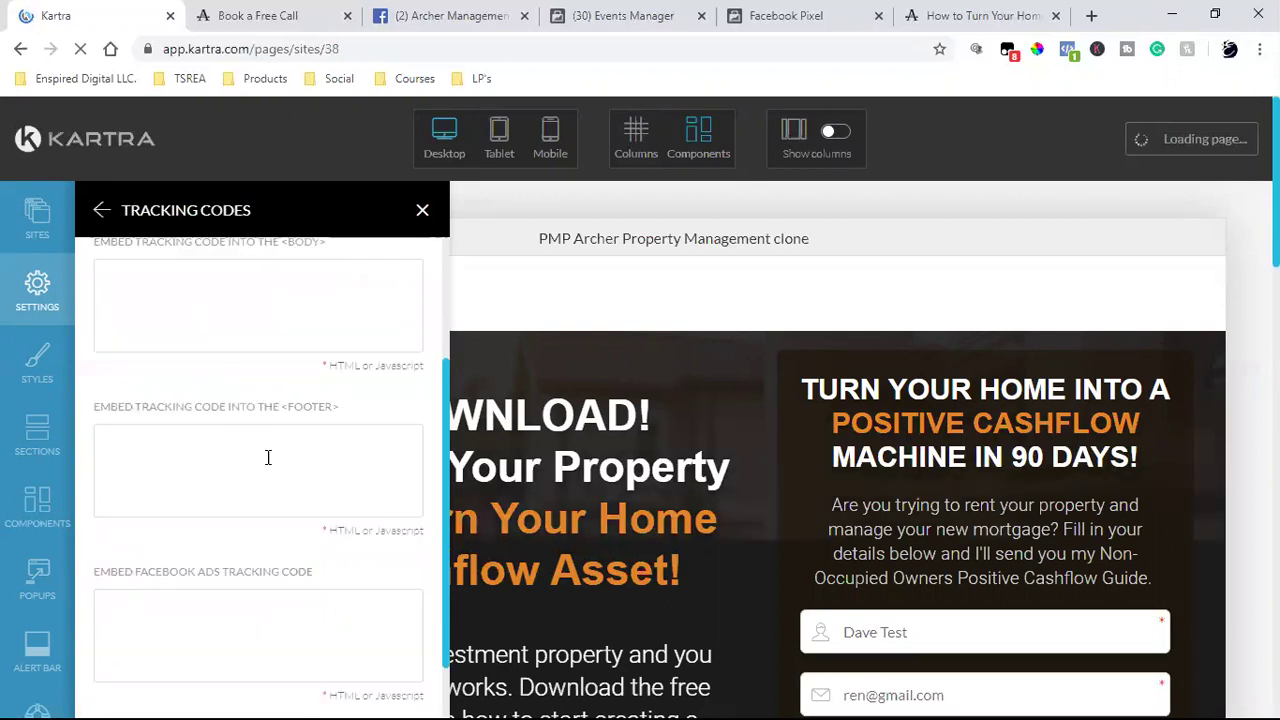
scroll(180, 574, down, 1)
click(183, 571)
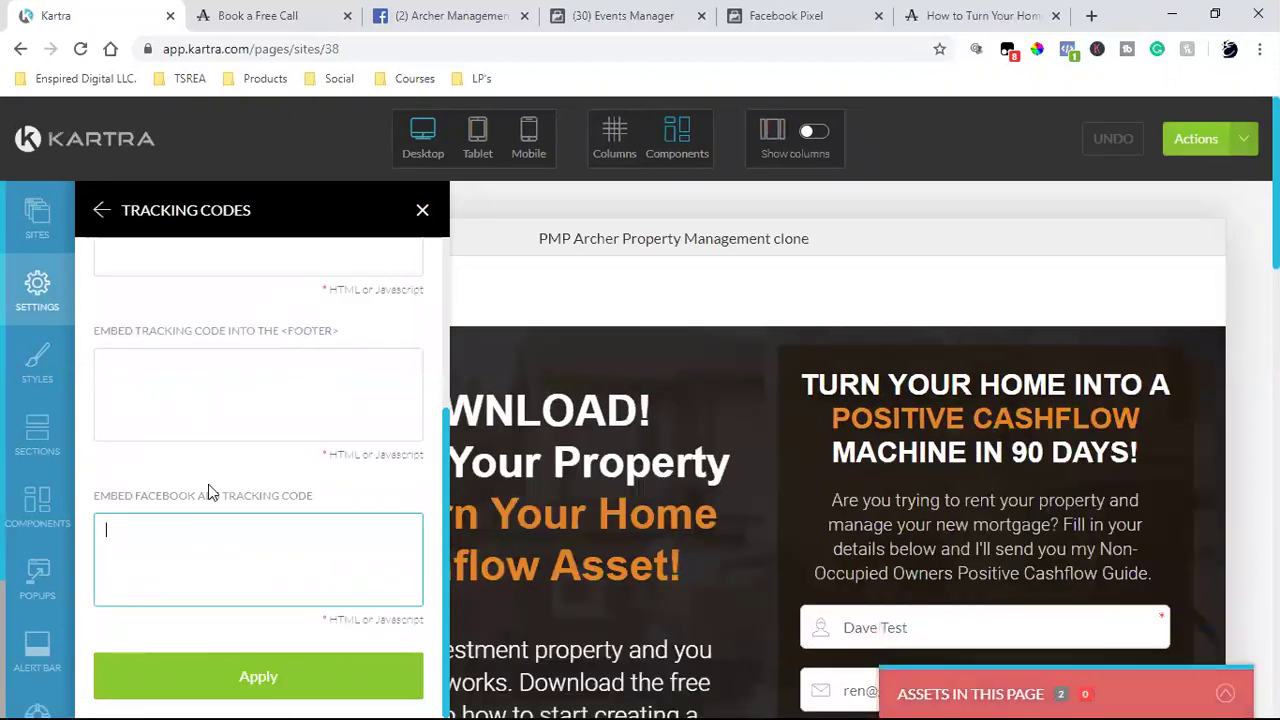
scroll(208, 484, up, 2)
- Delete the Facebook Pixel code from the head tracking code field
triple_click(189, 343)
click(177, 328)
drag(132, 291, 310, 450)
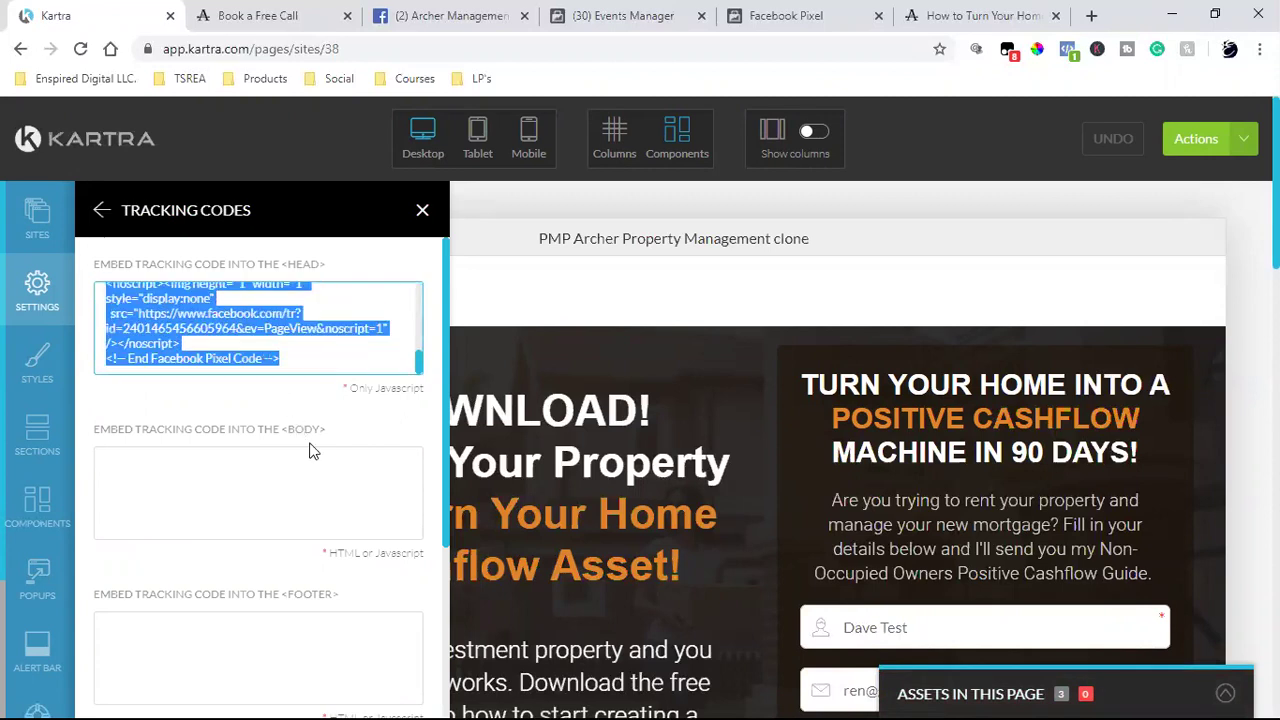
key(BackSpace)
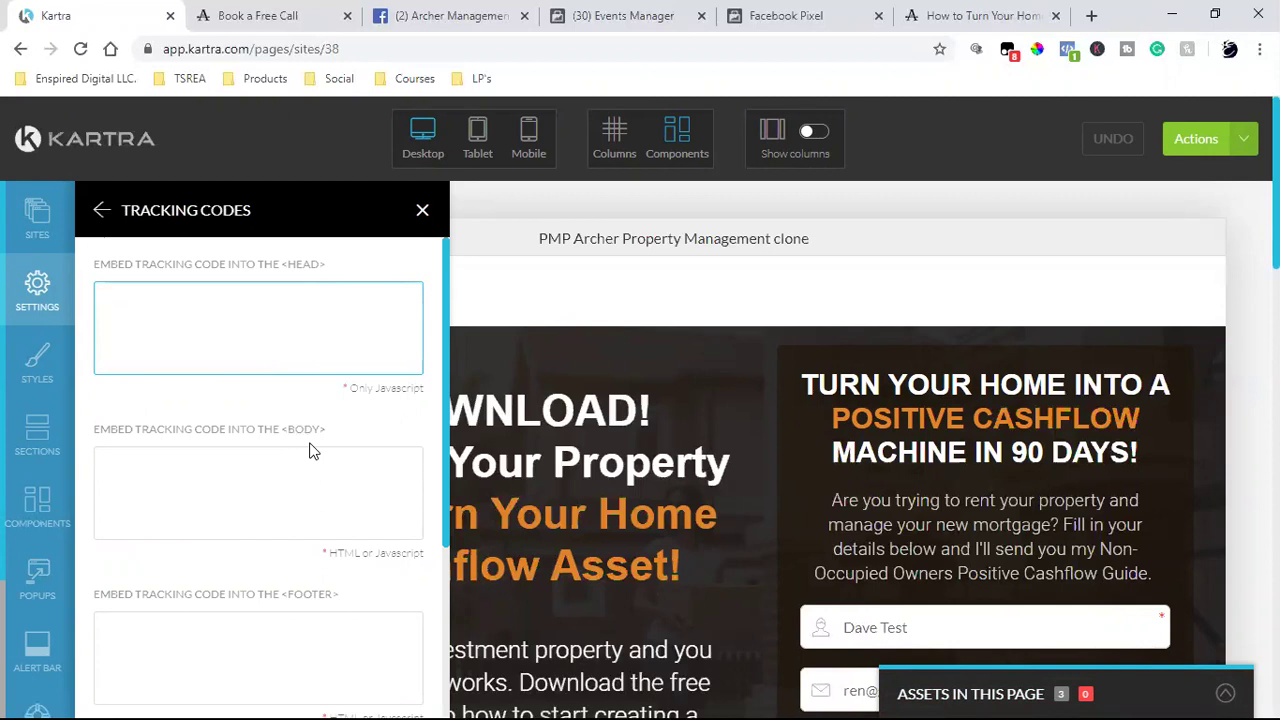
- Paste the pixel code into the Facebook Ads tracking field and apply the settings
scroll(266, 597, down, 3)
click(245, 549)
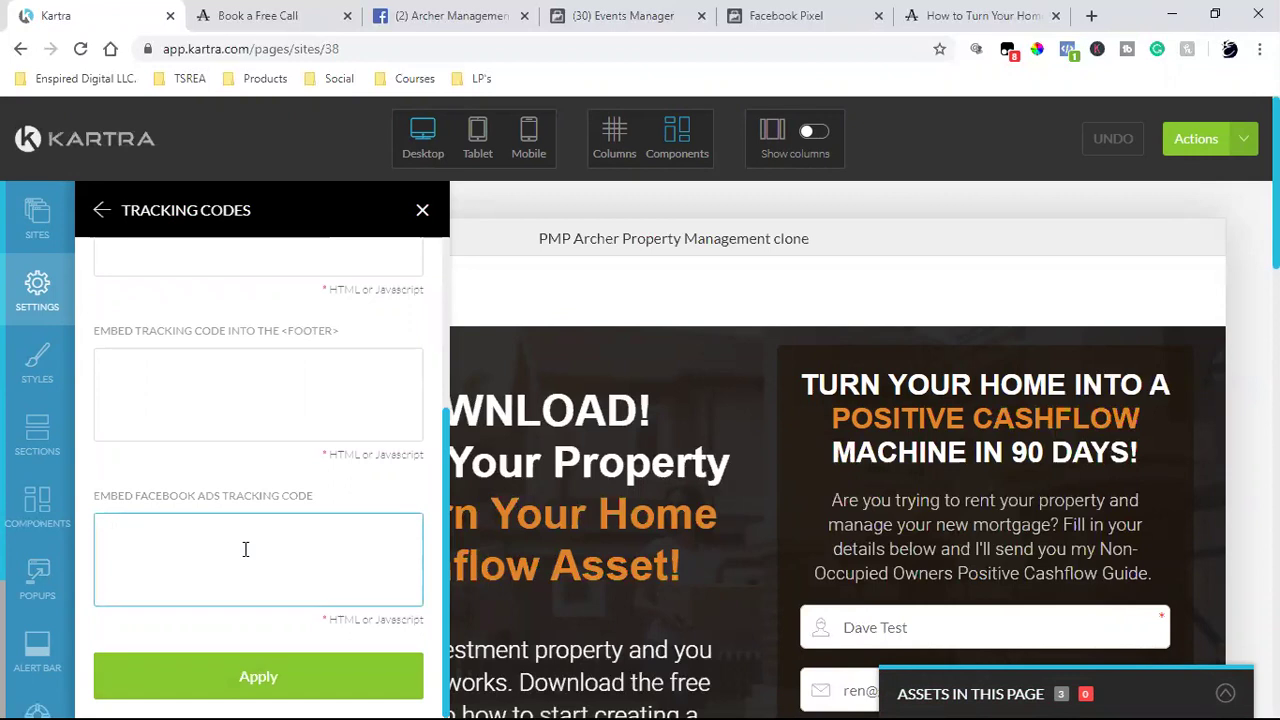
key(ctrl+v)
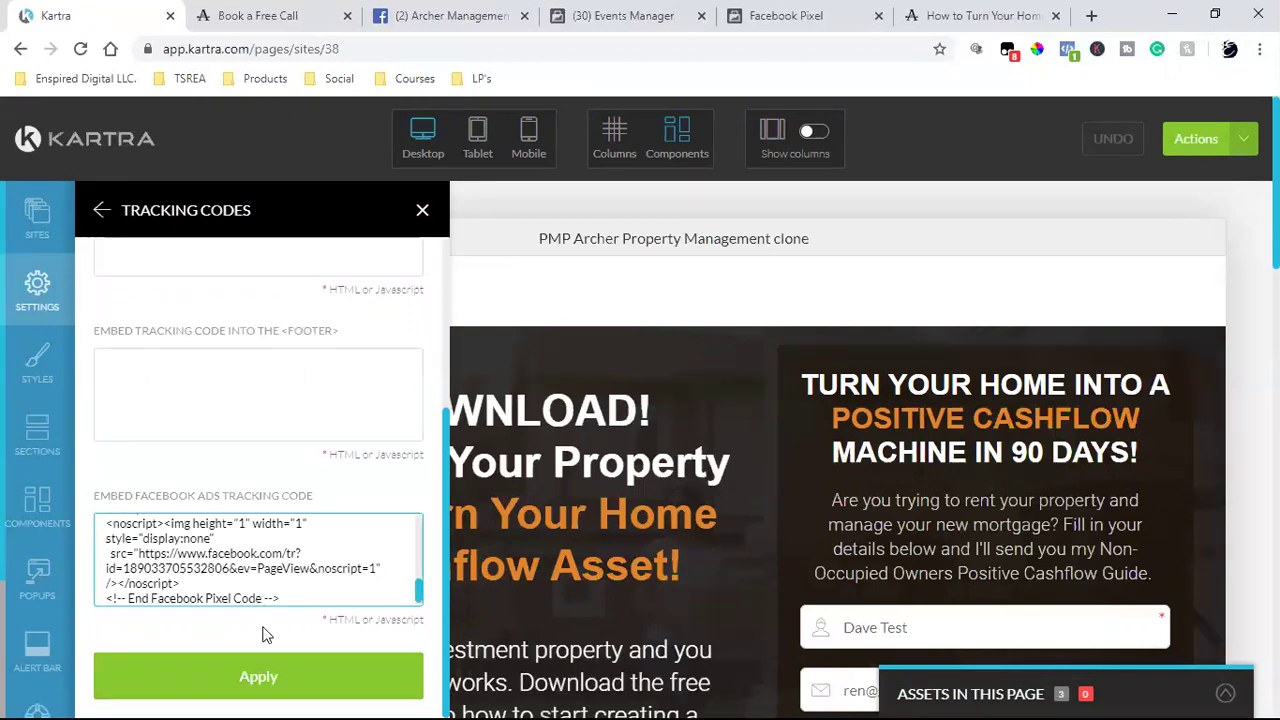
click(248, 680)
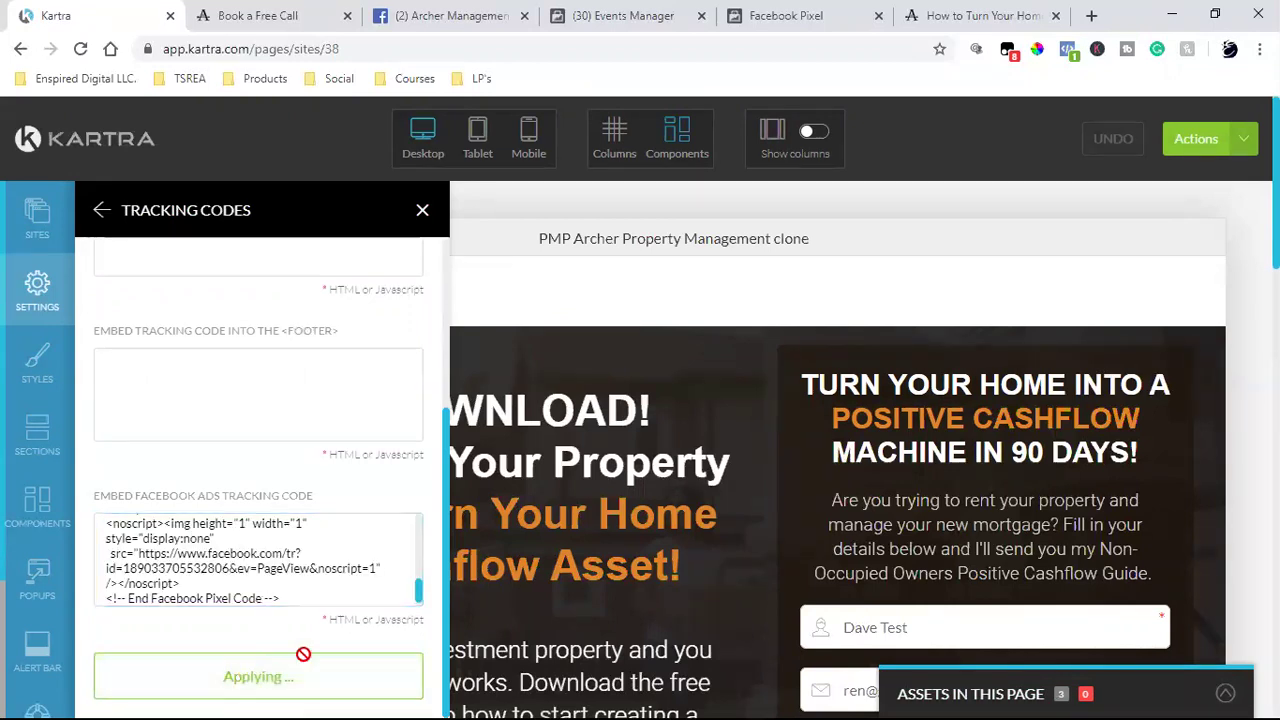
- Save the page's progress via Actions, then close the Publish options without publishing
click(1245, 143)
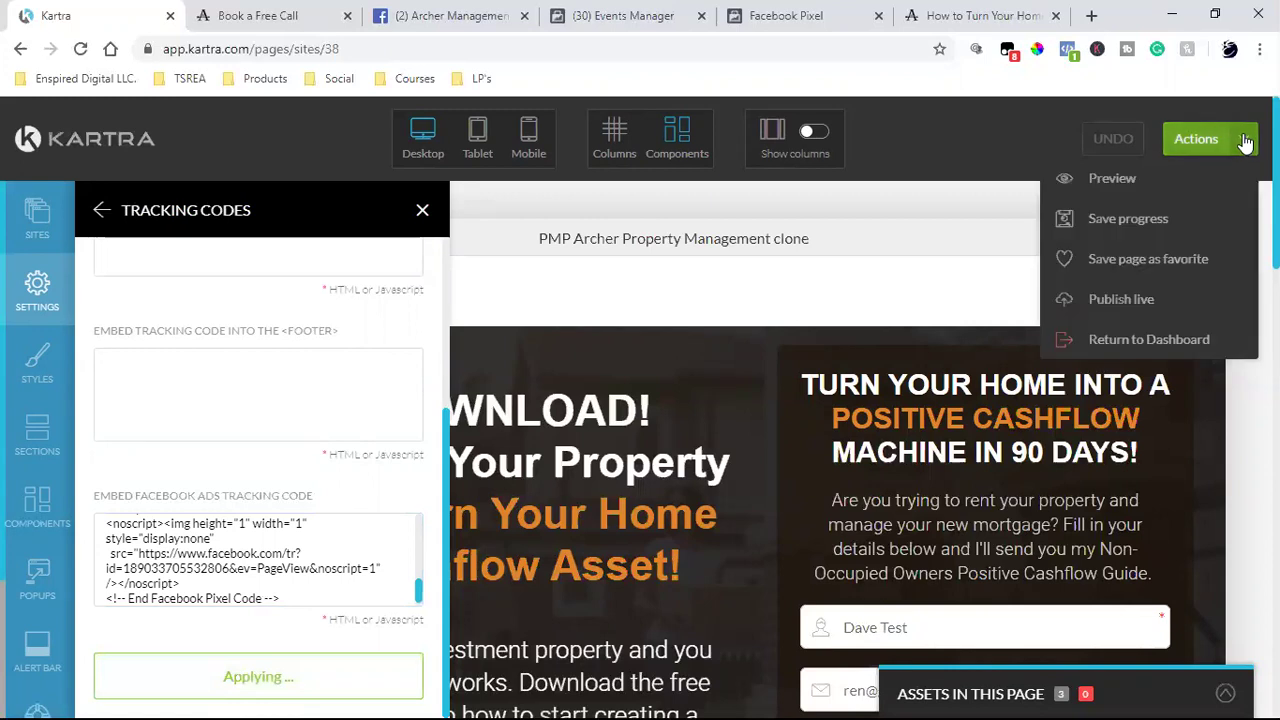
click(1104, 218)
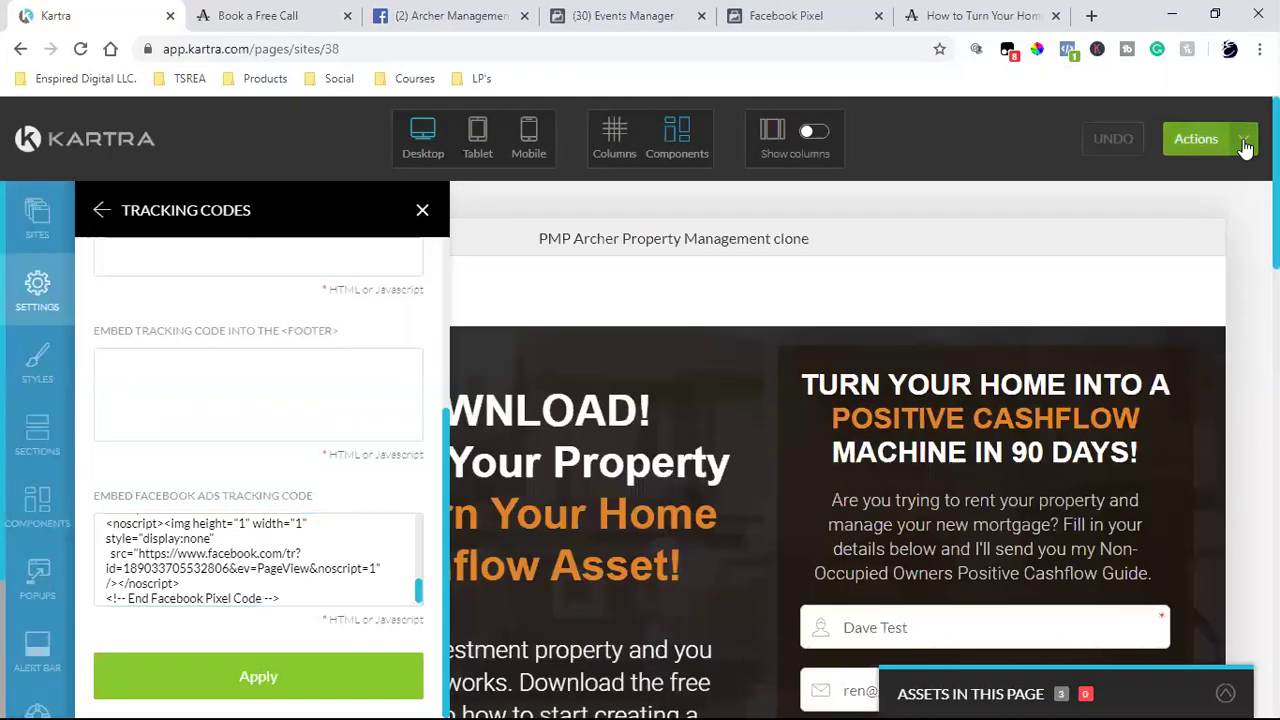
click(1243, 140)
click(1150, 292)
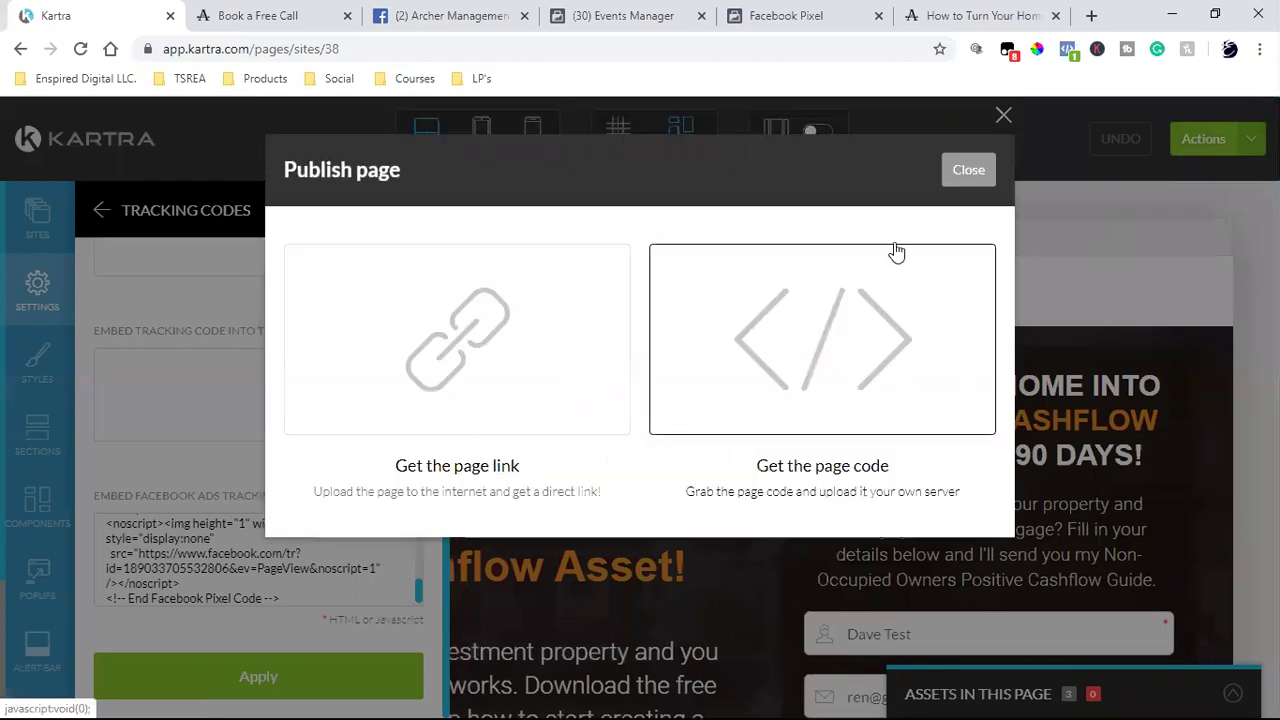
click(966, 172)
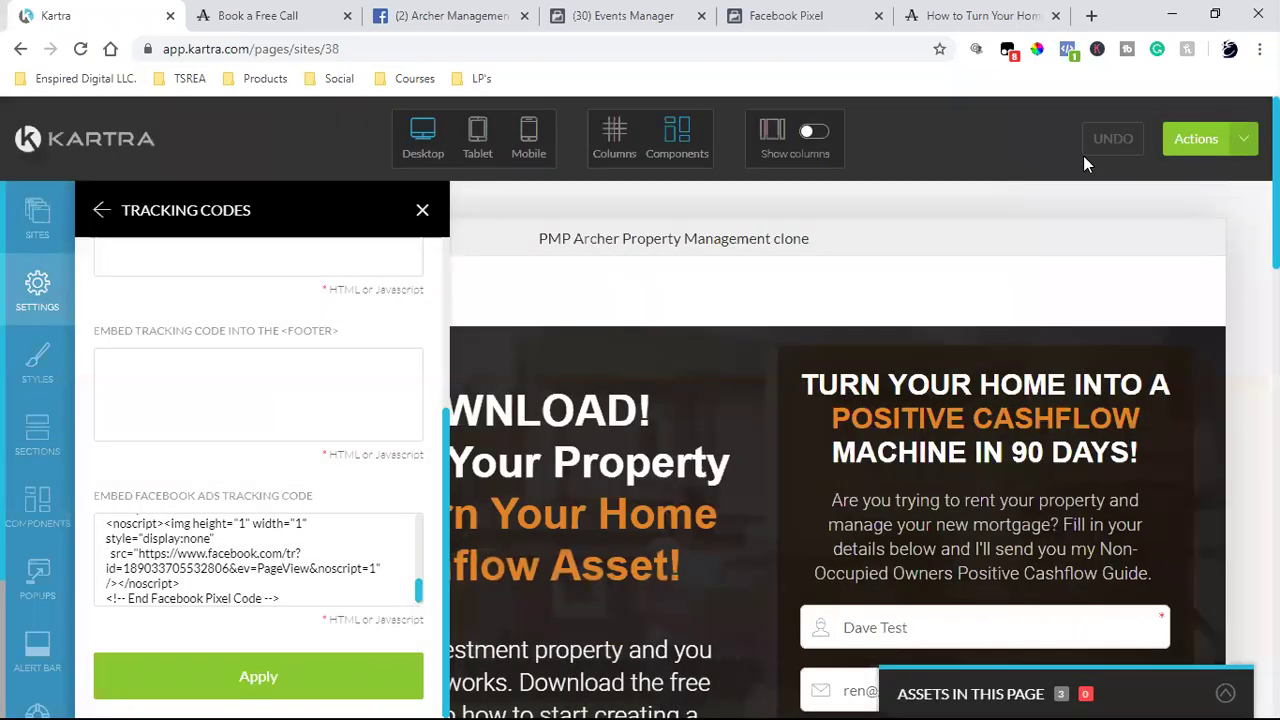
key(ctrl+shift+Tab)
- Reload the free download landing page and confirm Pixel Helper shows the PageView firing
click(1068, 50)
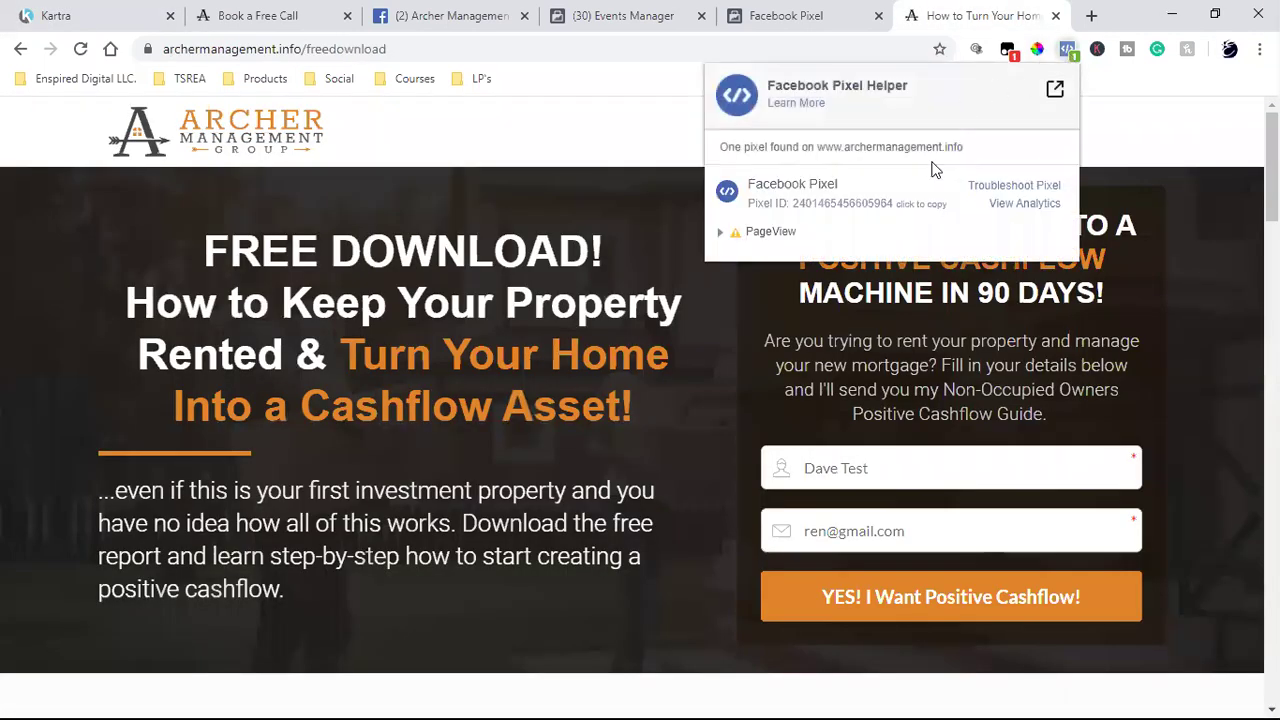
click(80, 48)
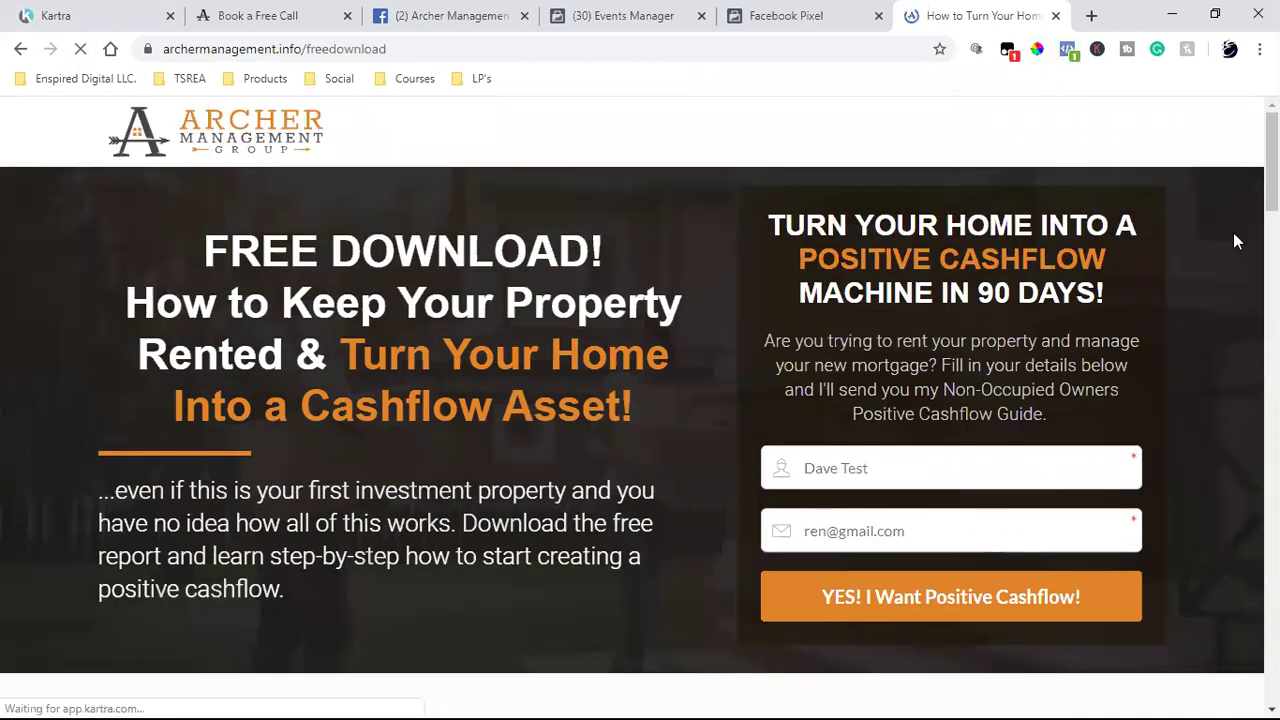
click(1070, 52)
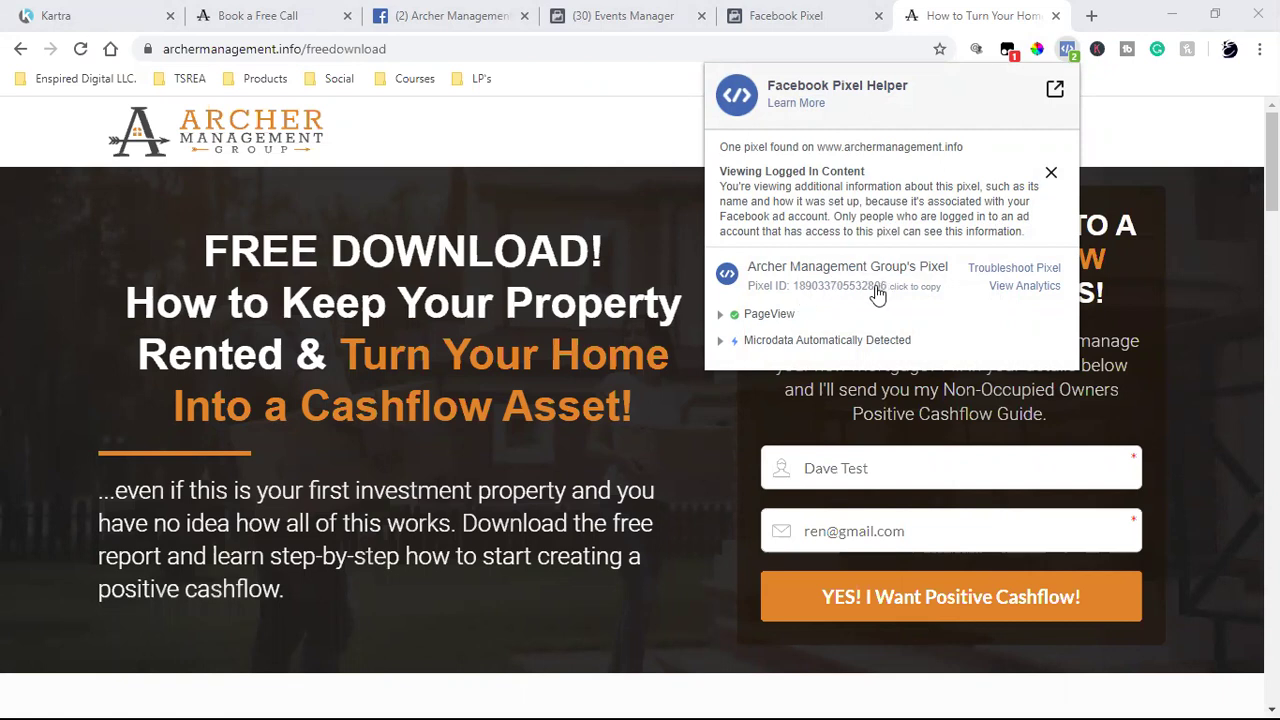
click(640, 12)
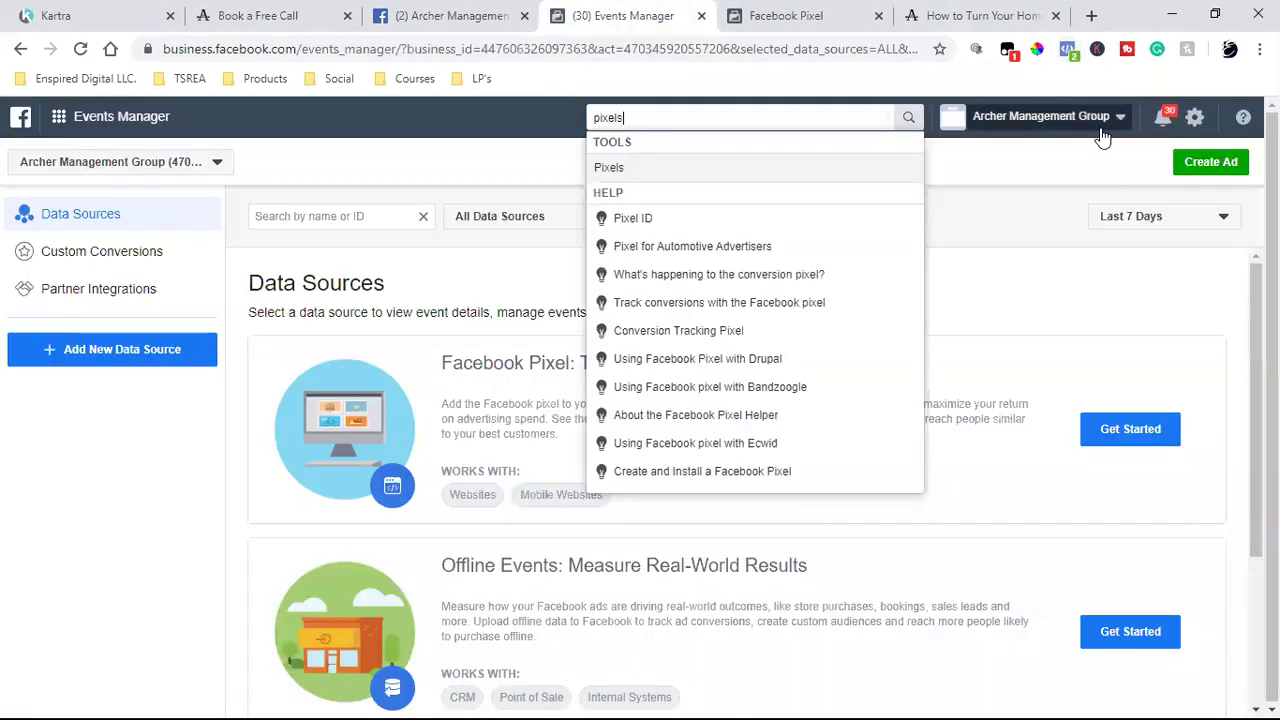
- Check the active business account in the switcher, then return to the landing page tab
click(1032, 231)
click(1040, 116)
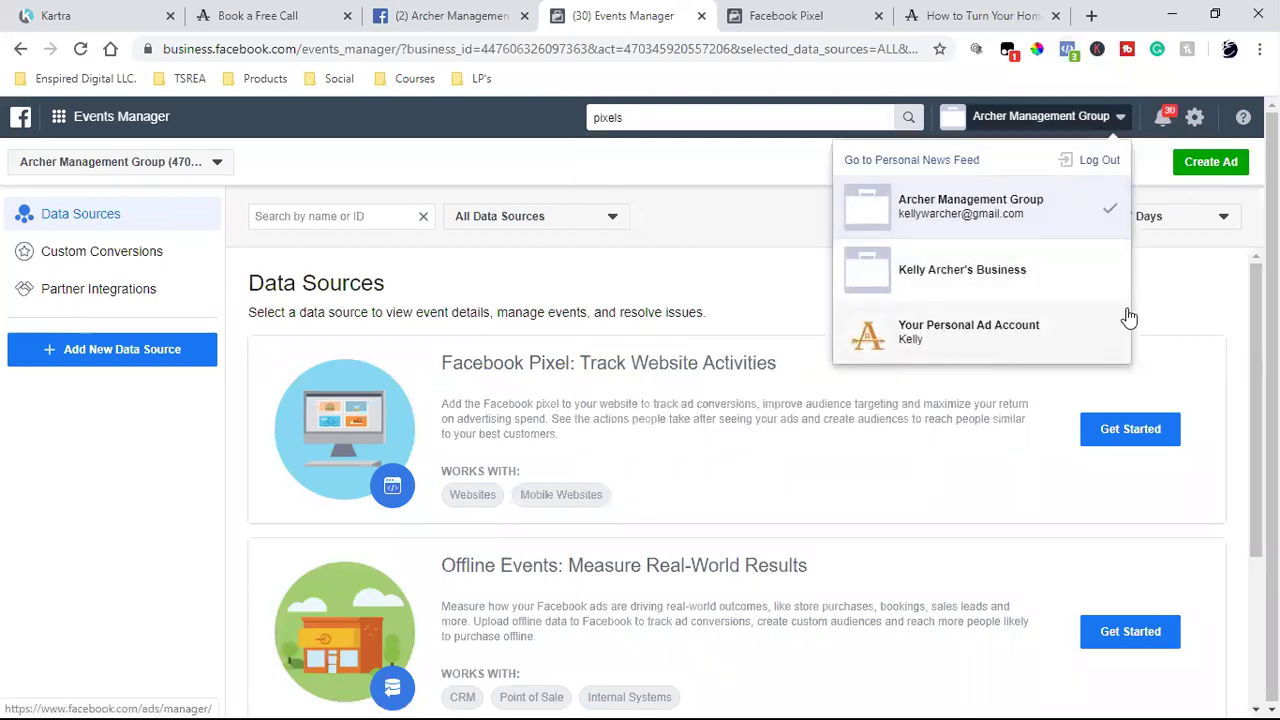
click(1168, 314)
click(1008, 21)
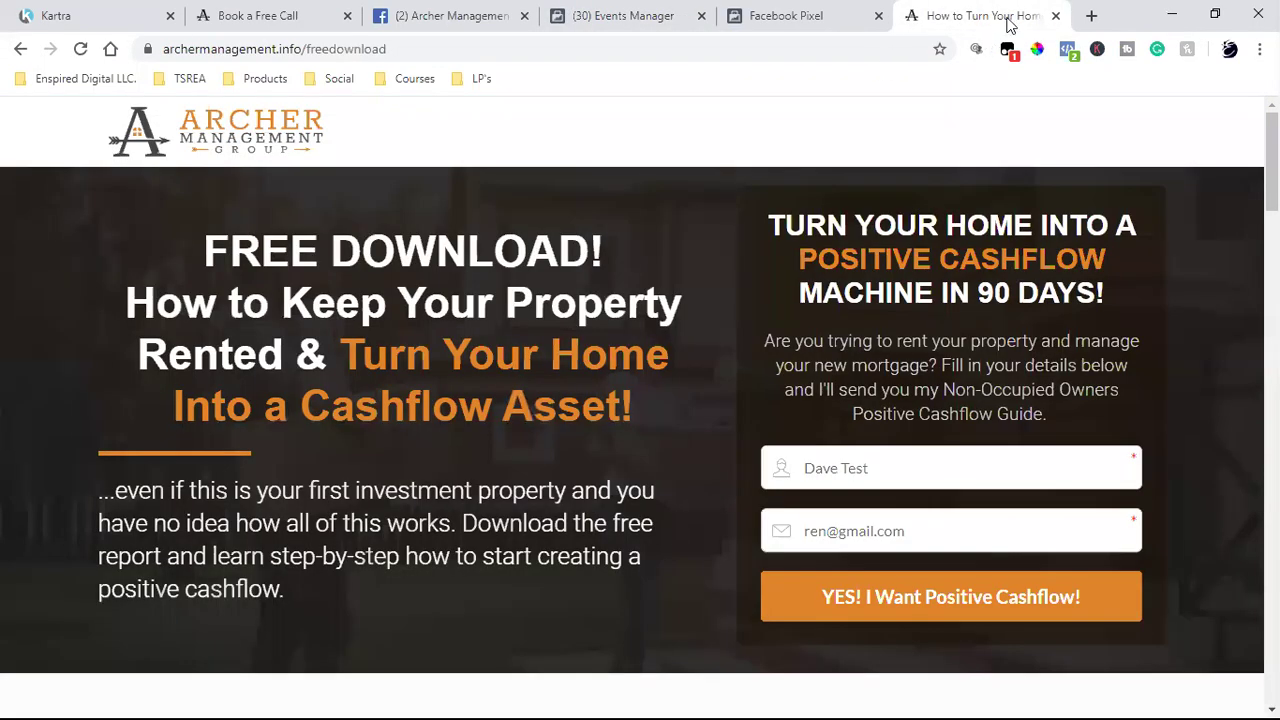
- Finish the pixel install steps: Continue past base code, then skip event setup
click(1066, 50)
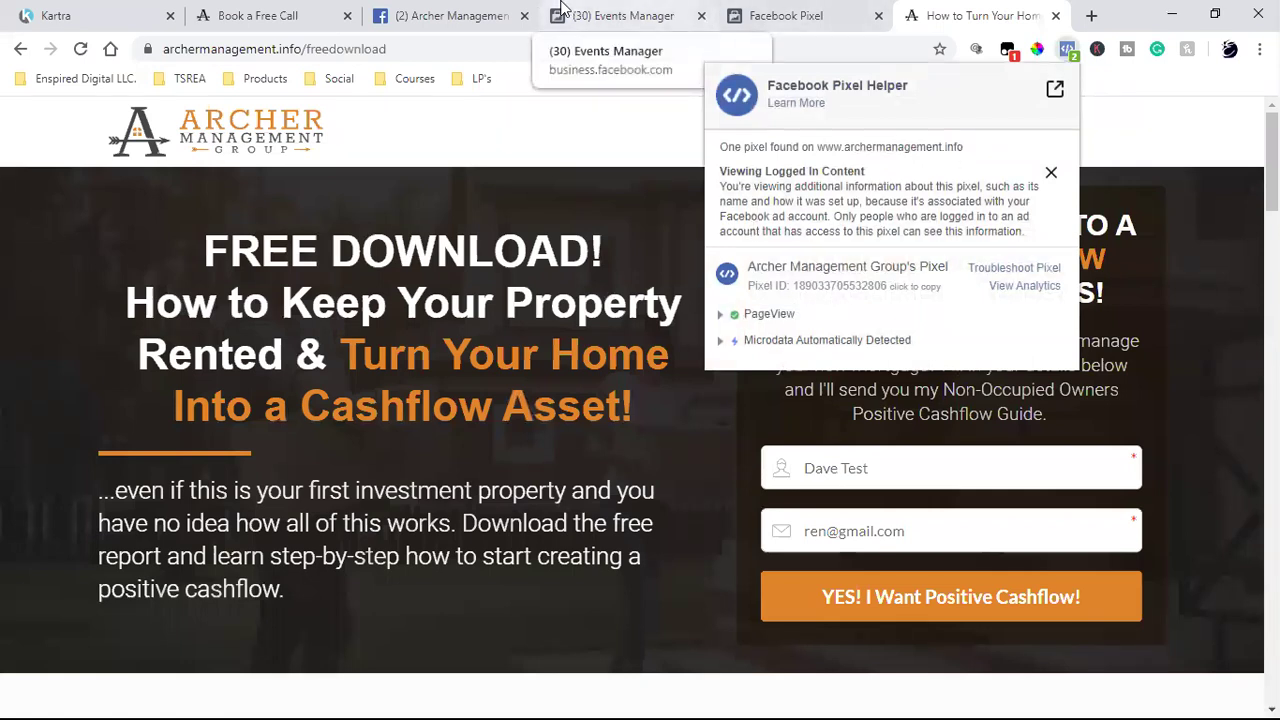
click(724, 24)
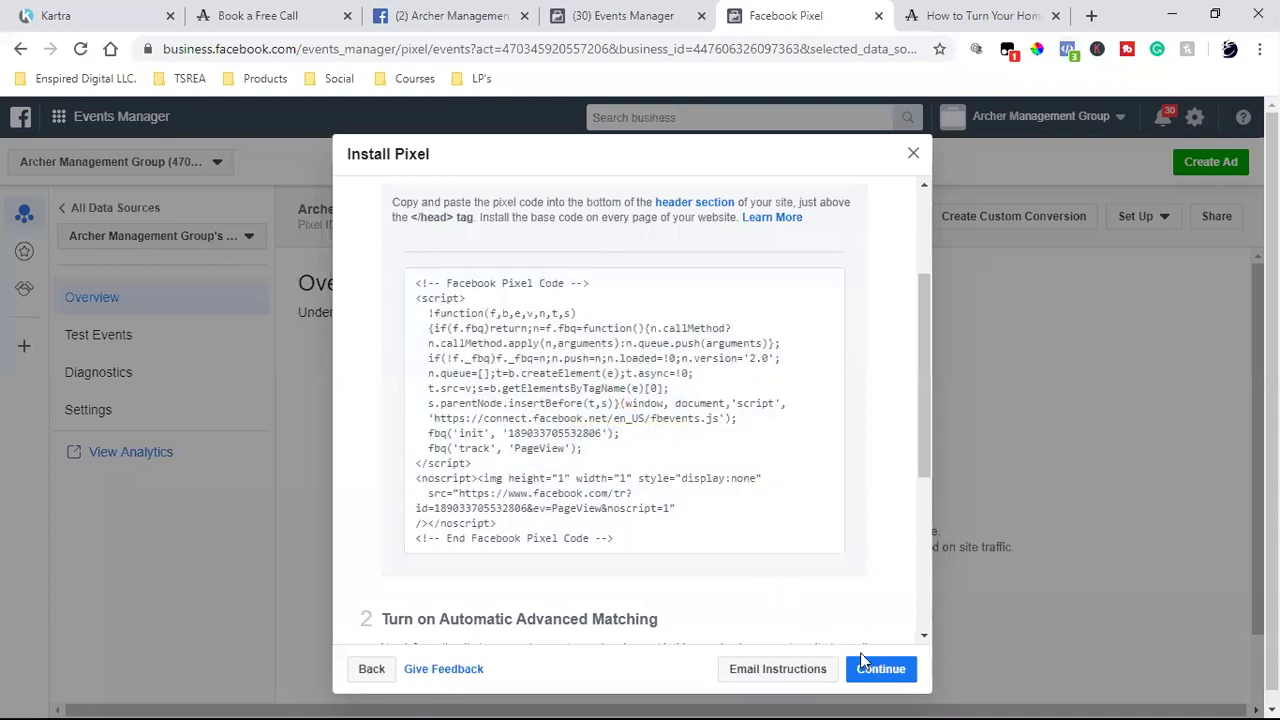
click(879, 670)
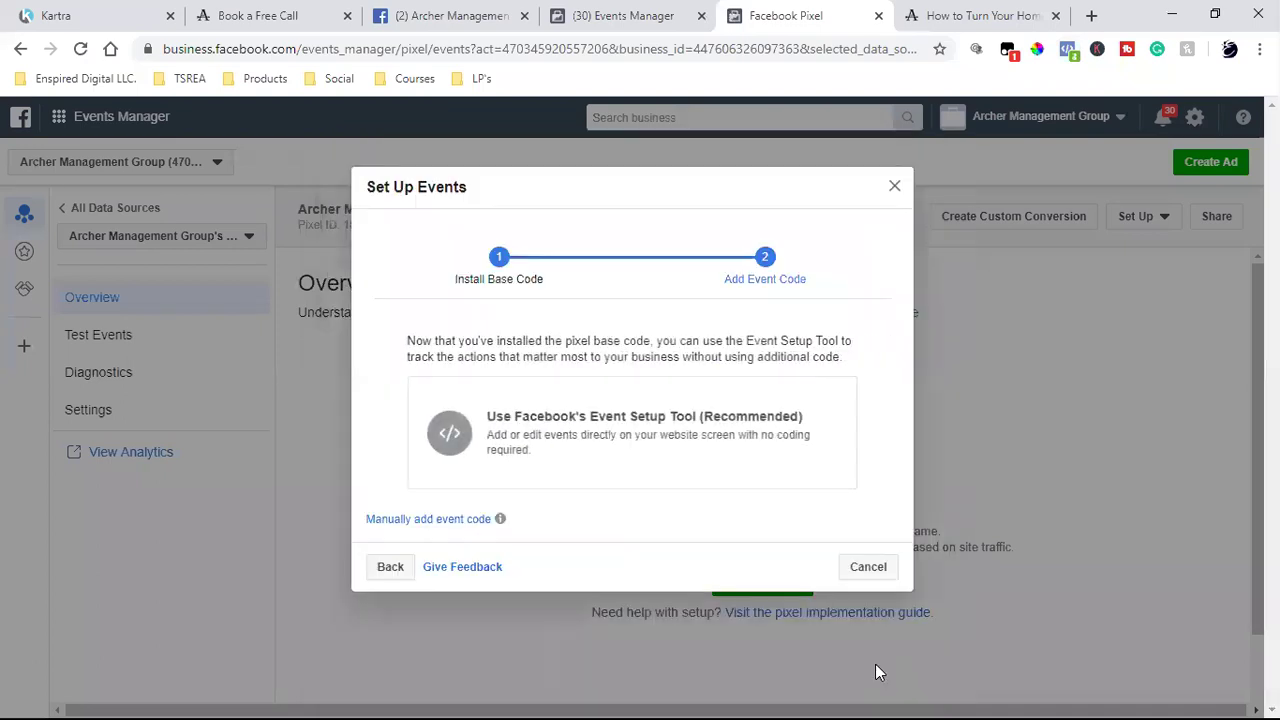
click(868, 567)
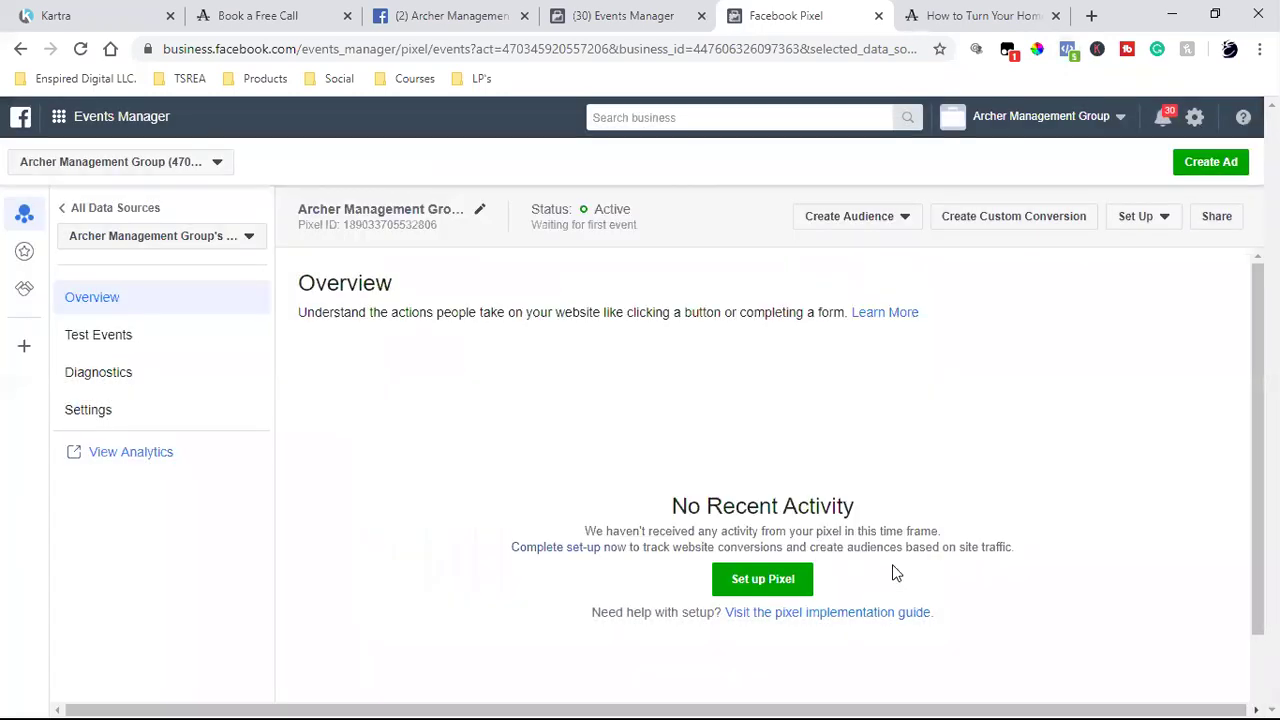
- Reload the free-download landing page, then go back to the Kartra page editor
click(990, 12)
click(80, 50)
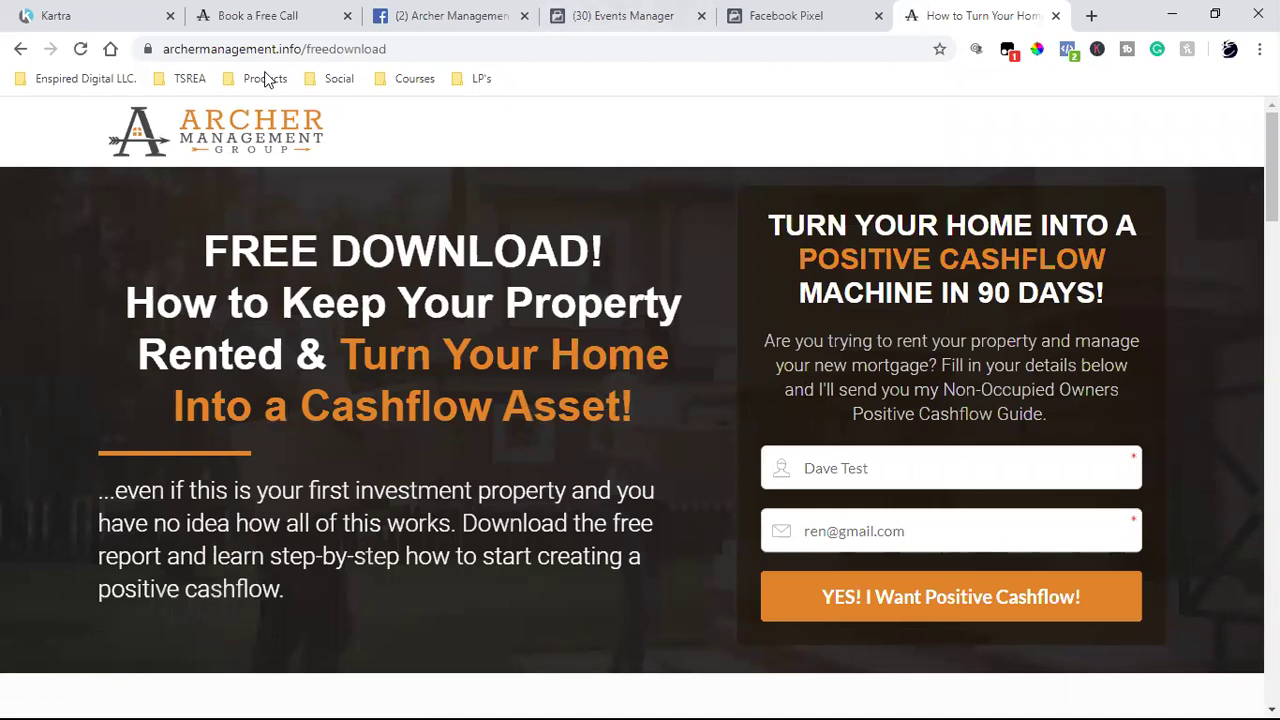
click(72, 12)
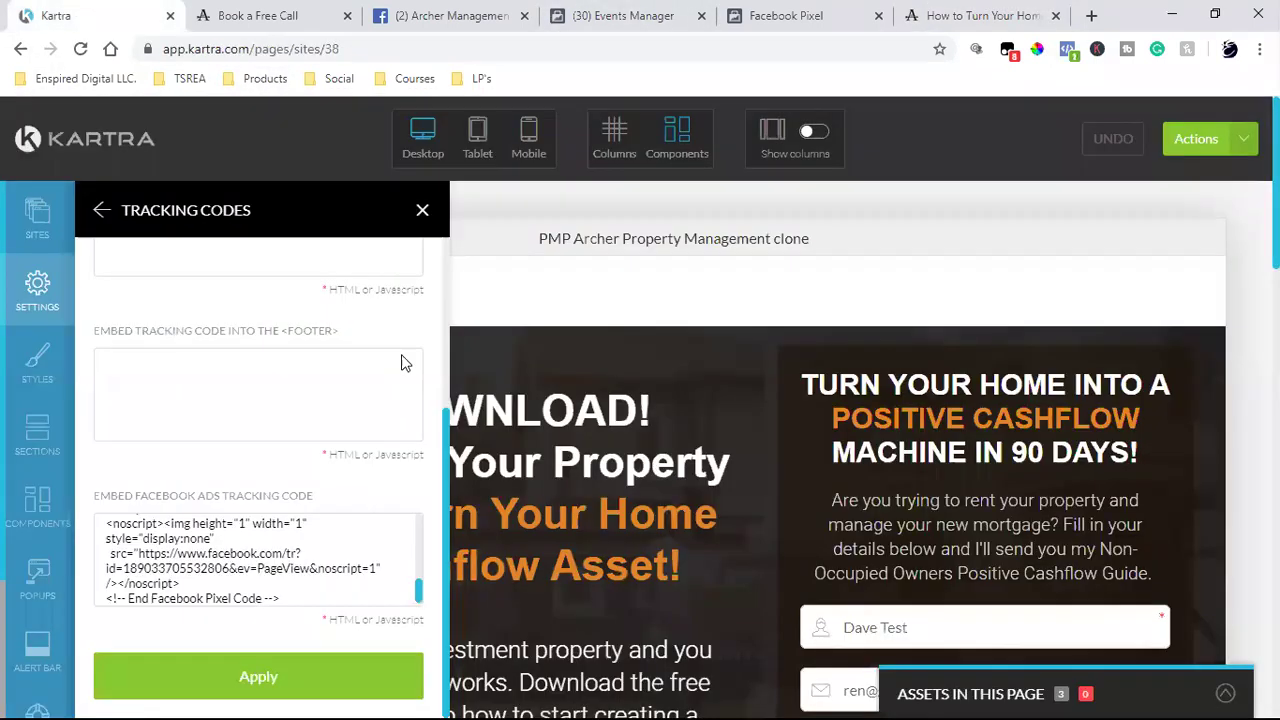
- Exit the page editor through Actions > Return to Dashboard and confirm, landing on My Pages
click(1218, 157)
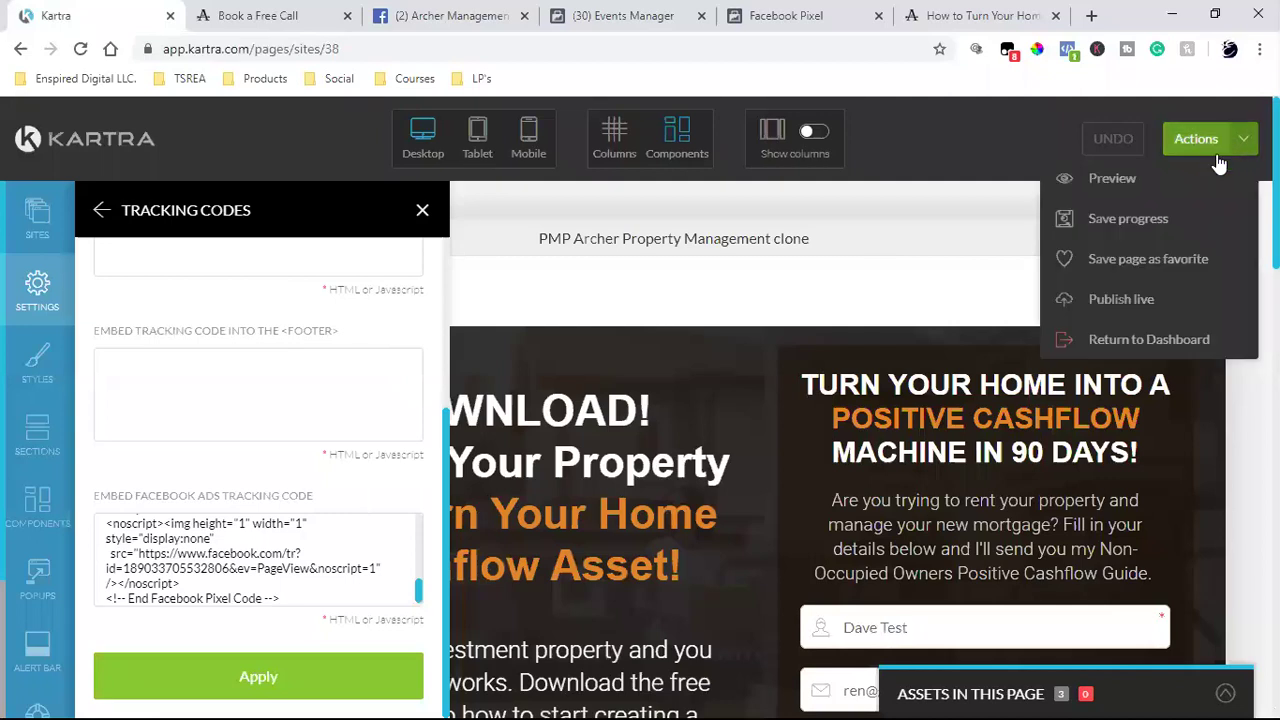
click(1149, 337)
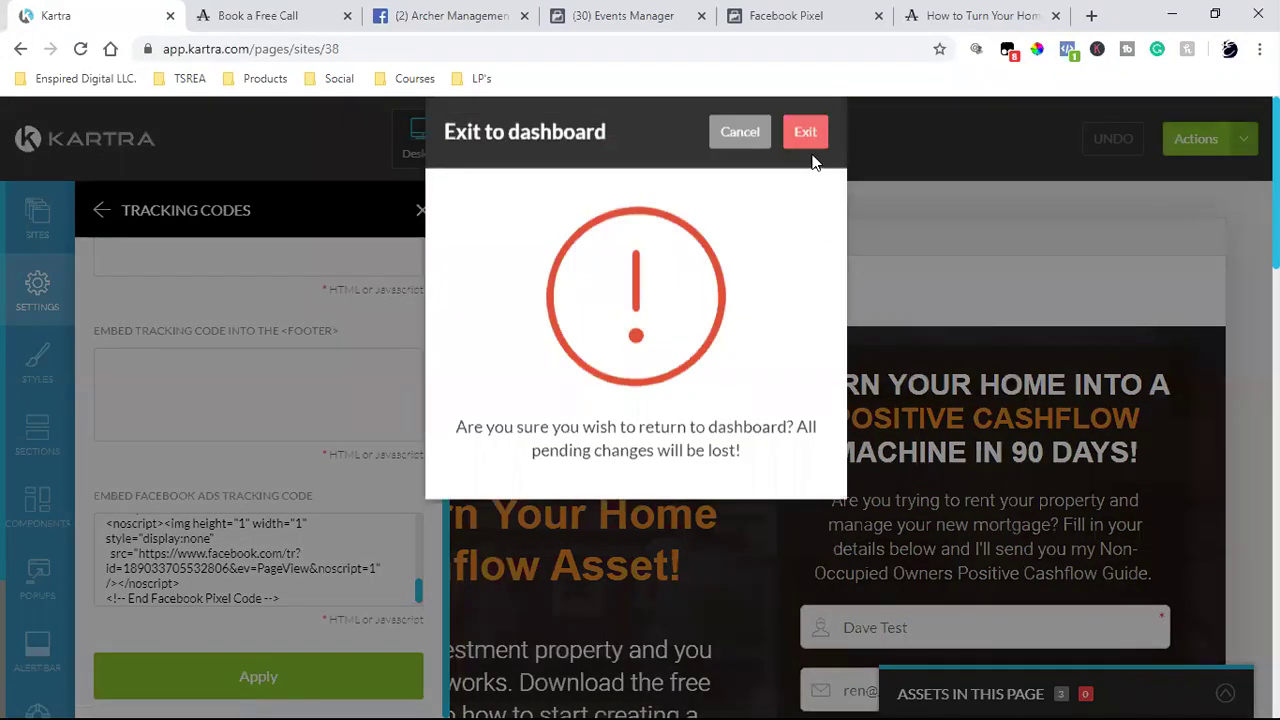
click(817, 184)
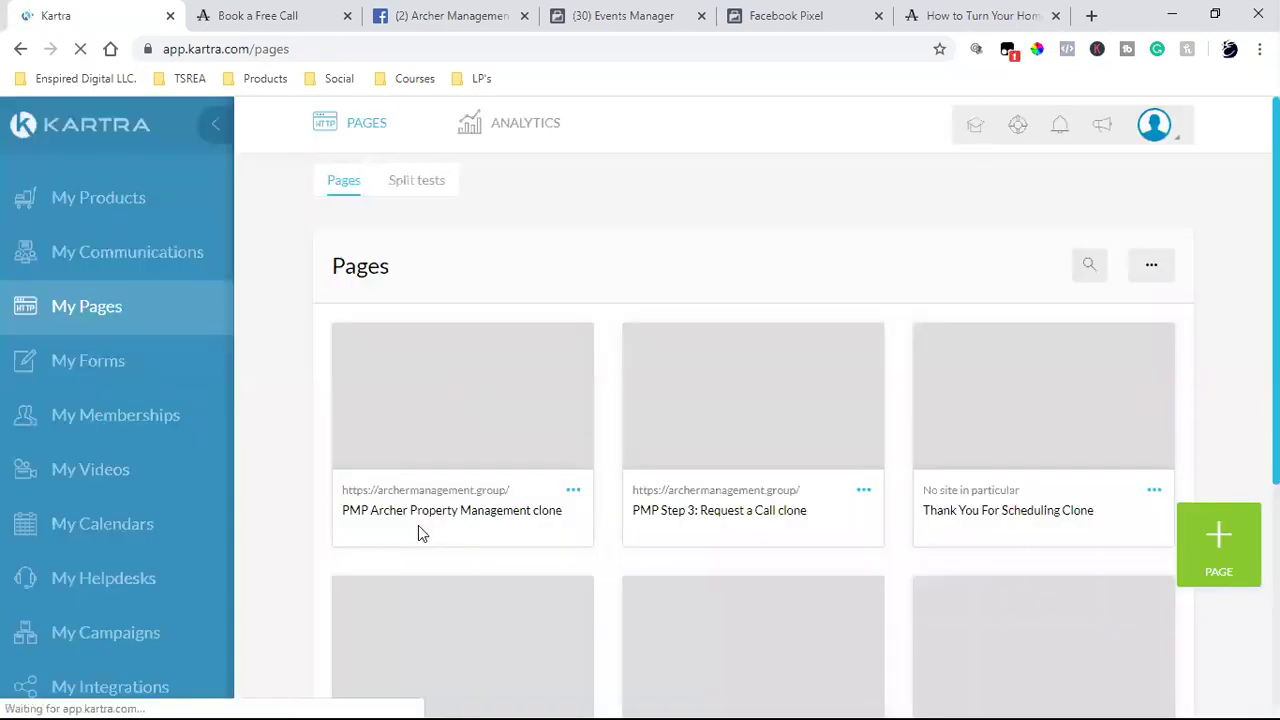
- Open the PMP Step 3: Request a Call clone page for editing from its card menu
click(864, 493)
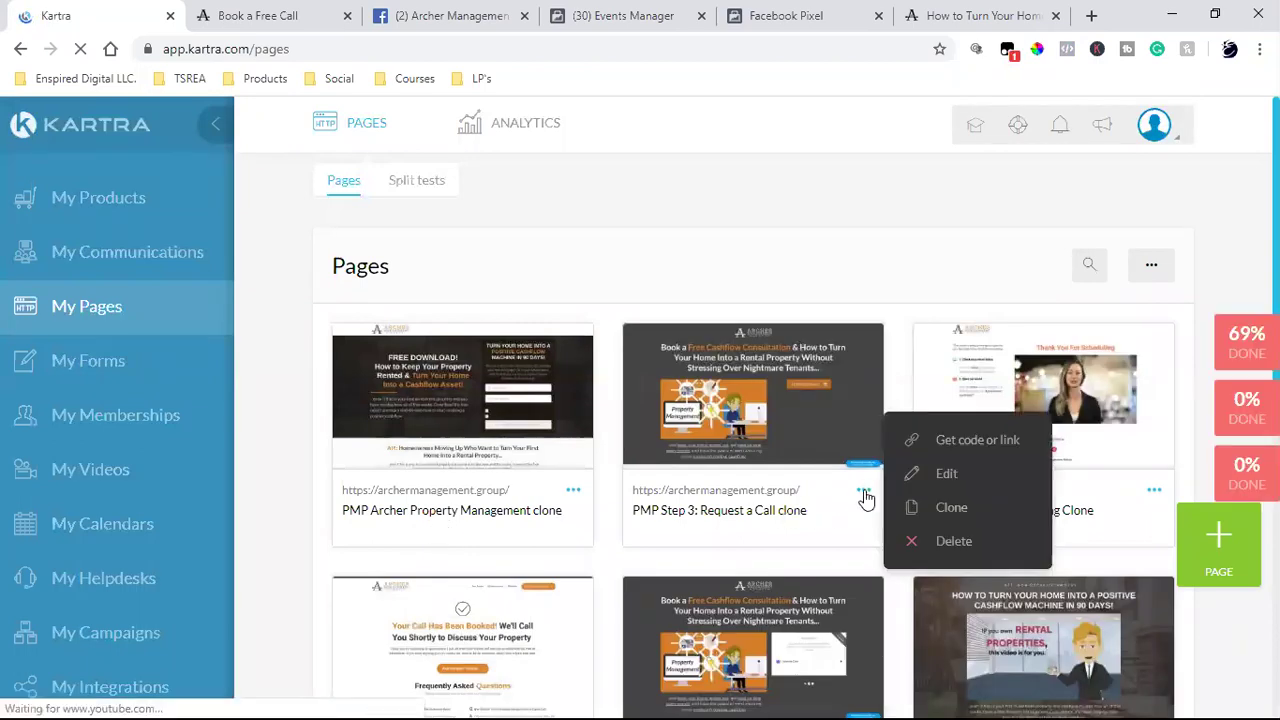
click(946, 473)
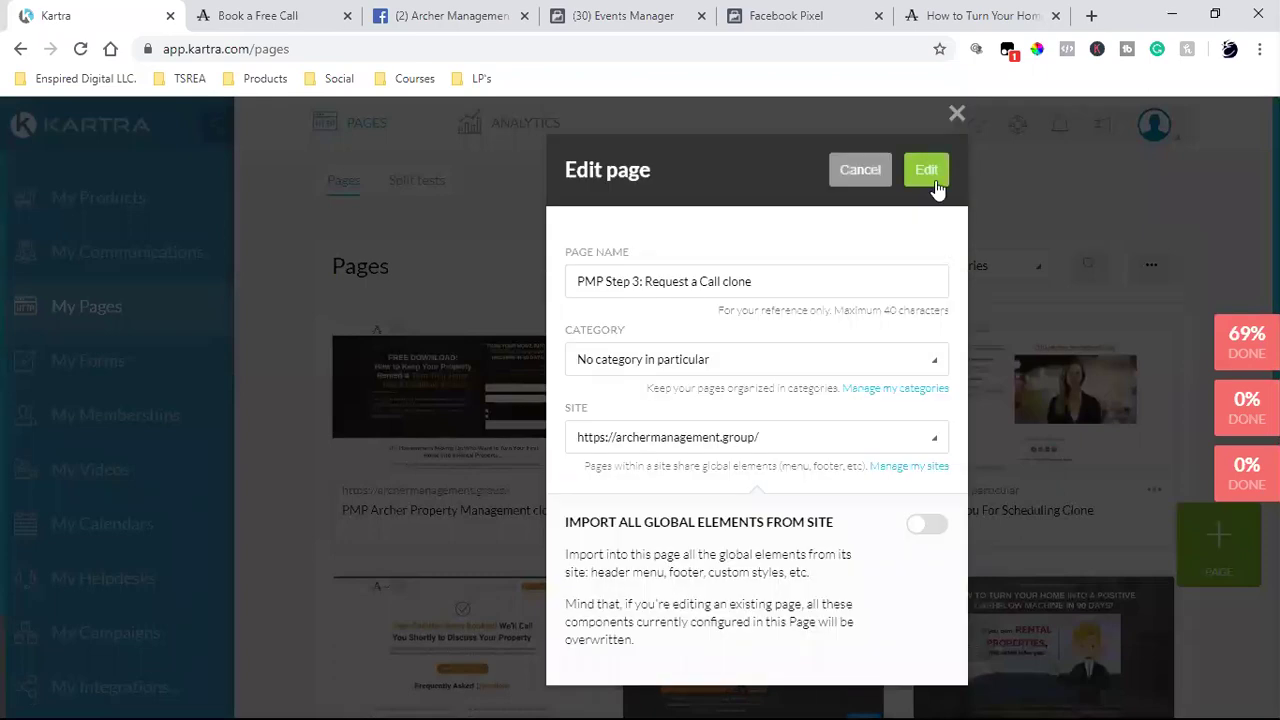
click(930, 172)
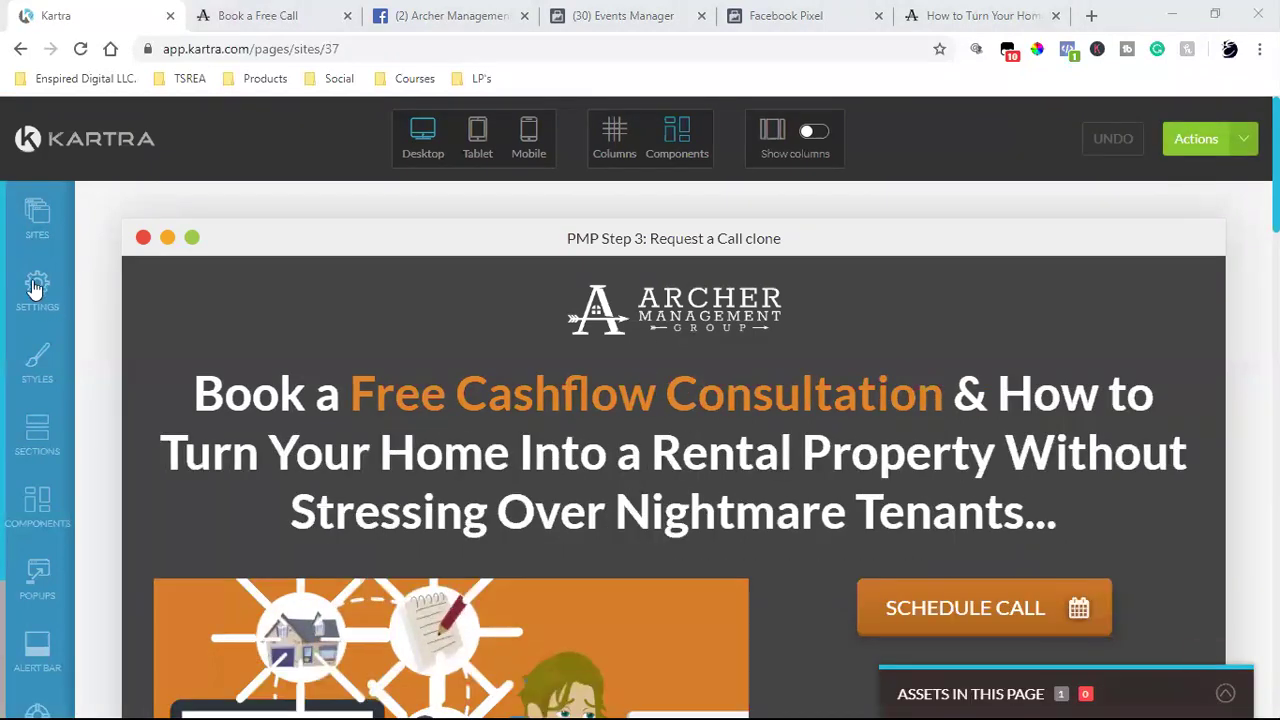
- Move the Facebook Pixel code from the head field into the Facebook Ads tracking box and apply it
click(36, 288)
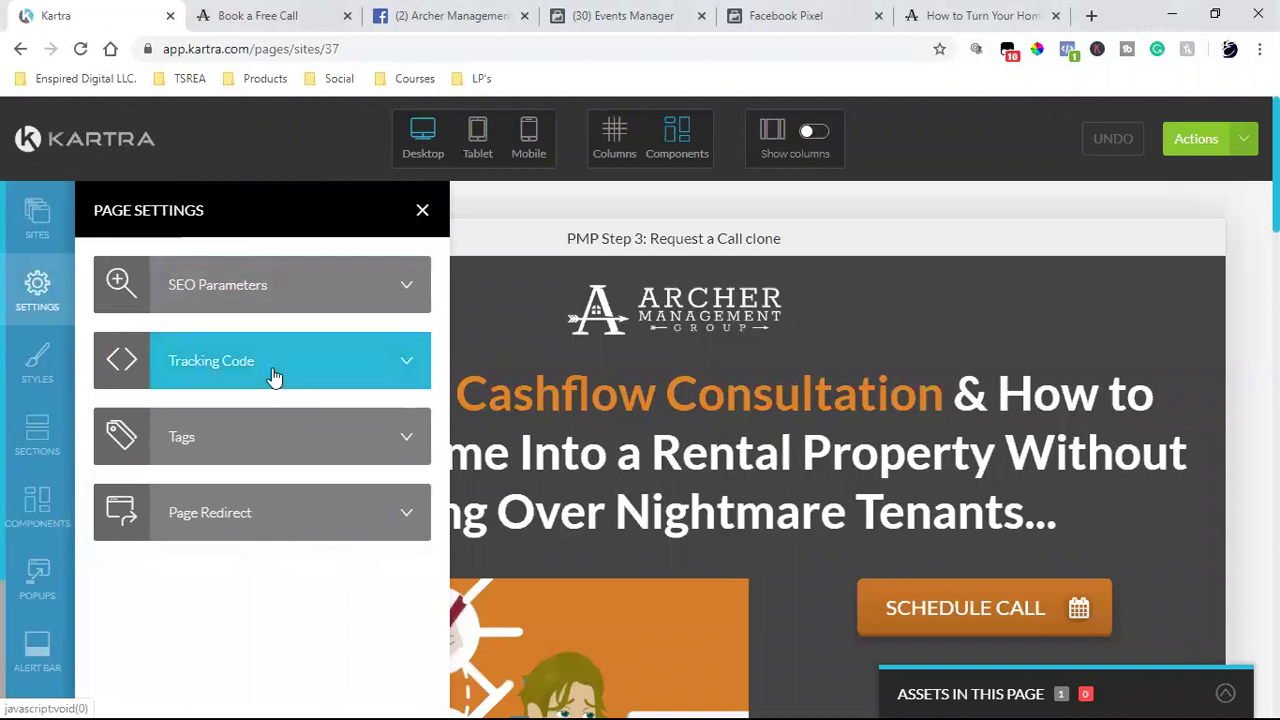
click(273, 376)
drag(106, 288, 434, 477)
key(BackSpace)
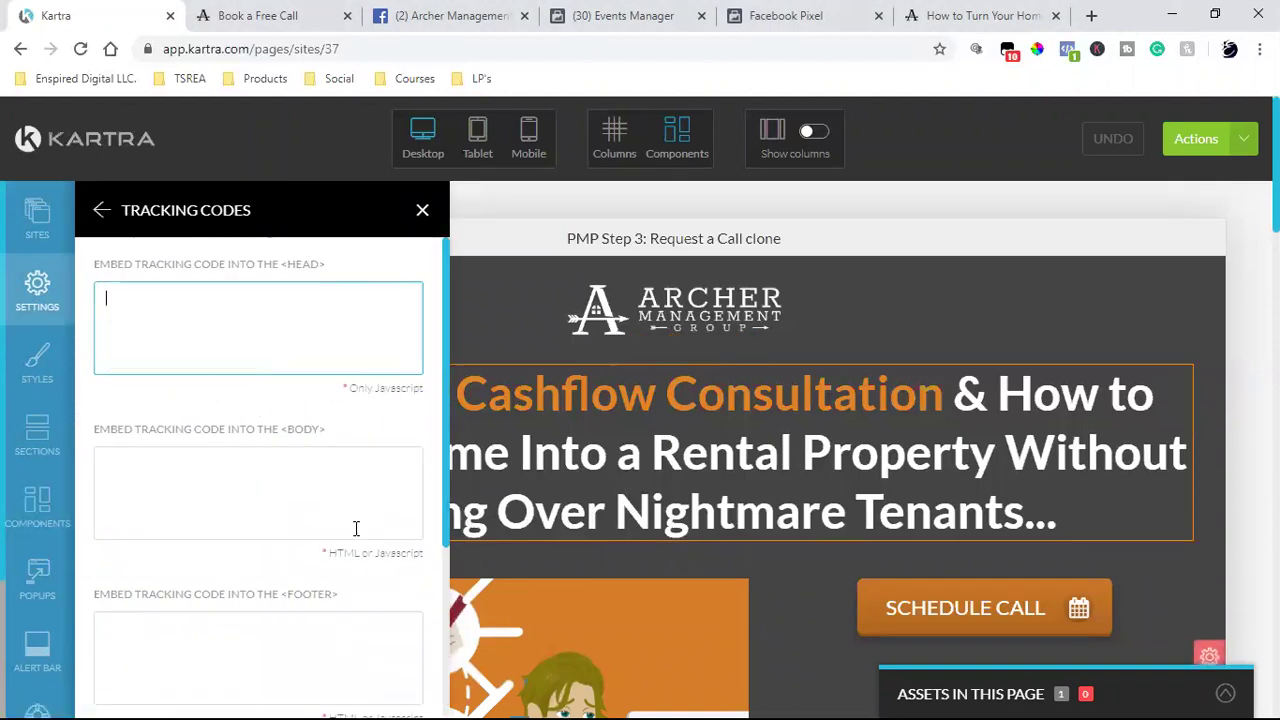
scroll(357, 528, down, 3)
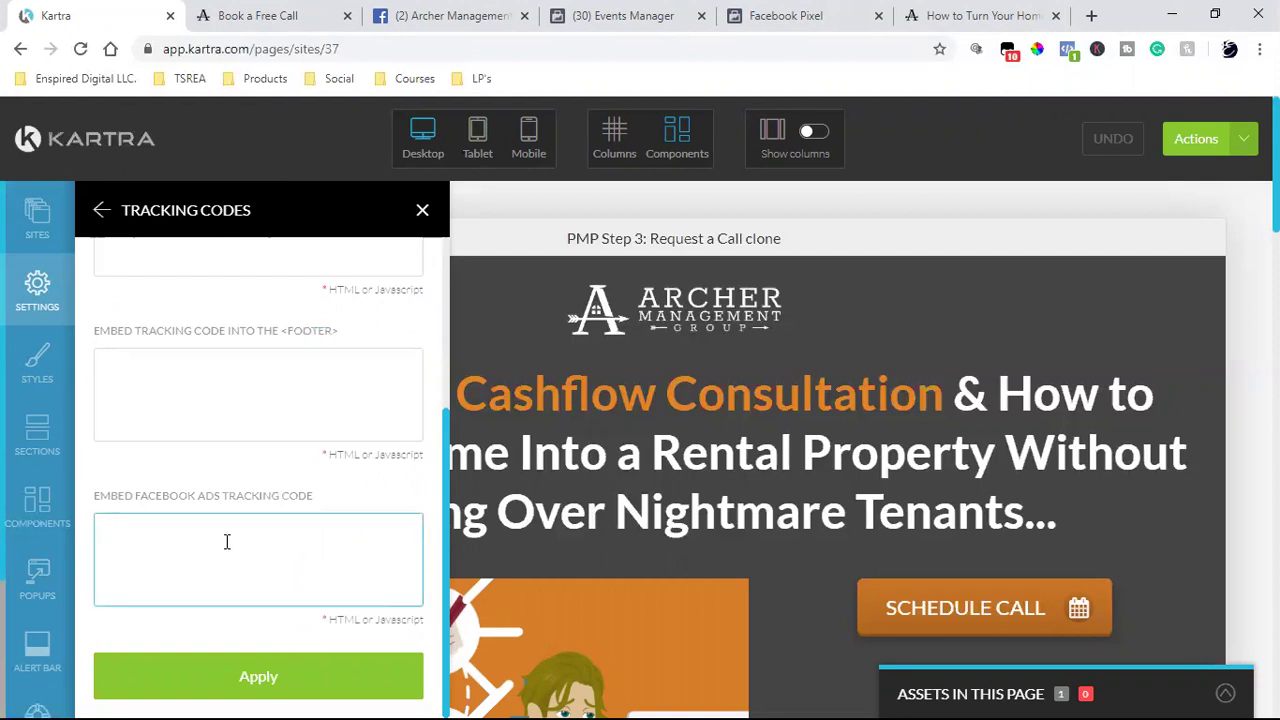
key(ctrl+v)
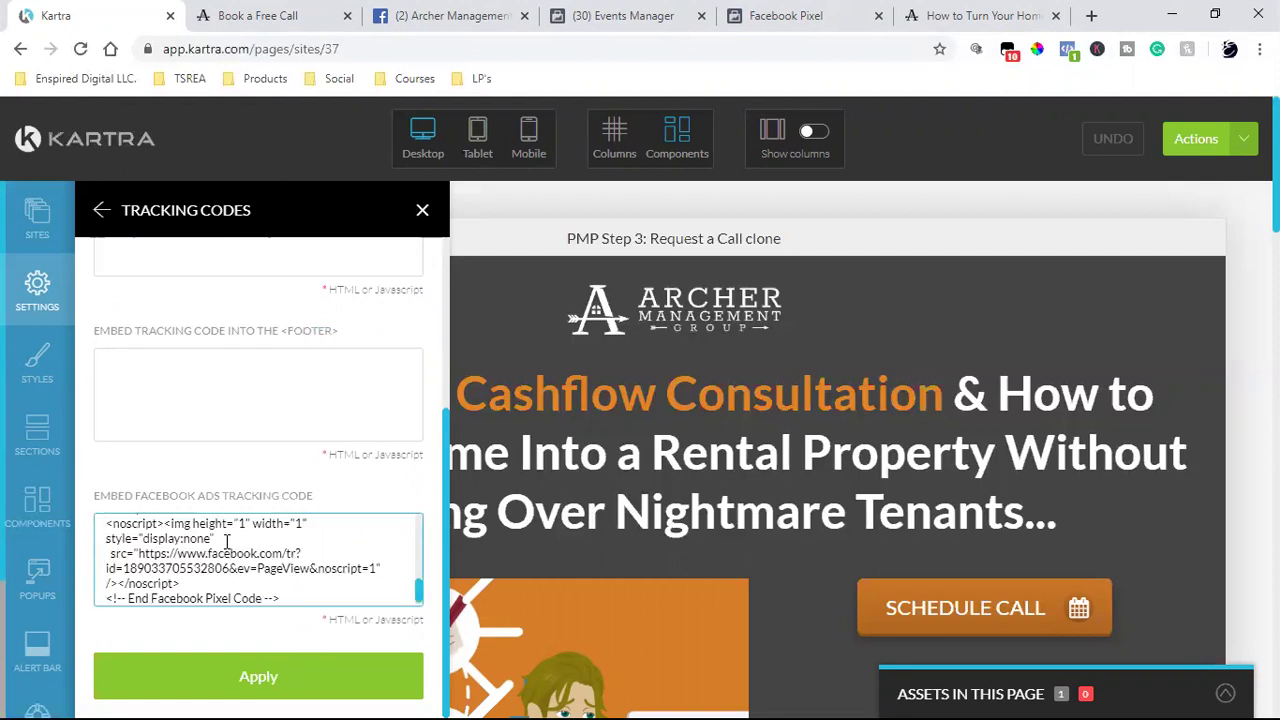
click(240, 672)
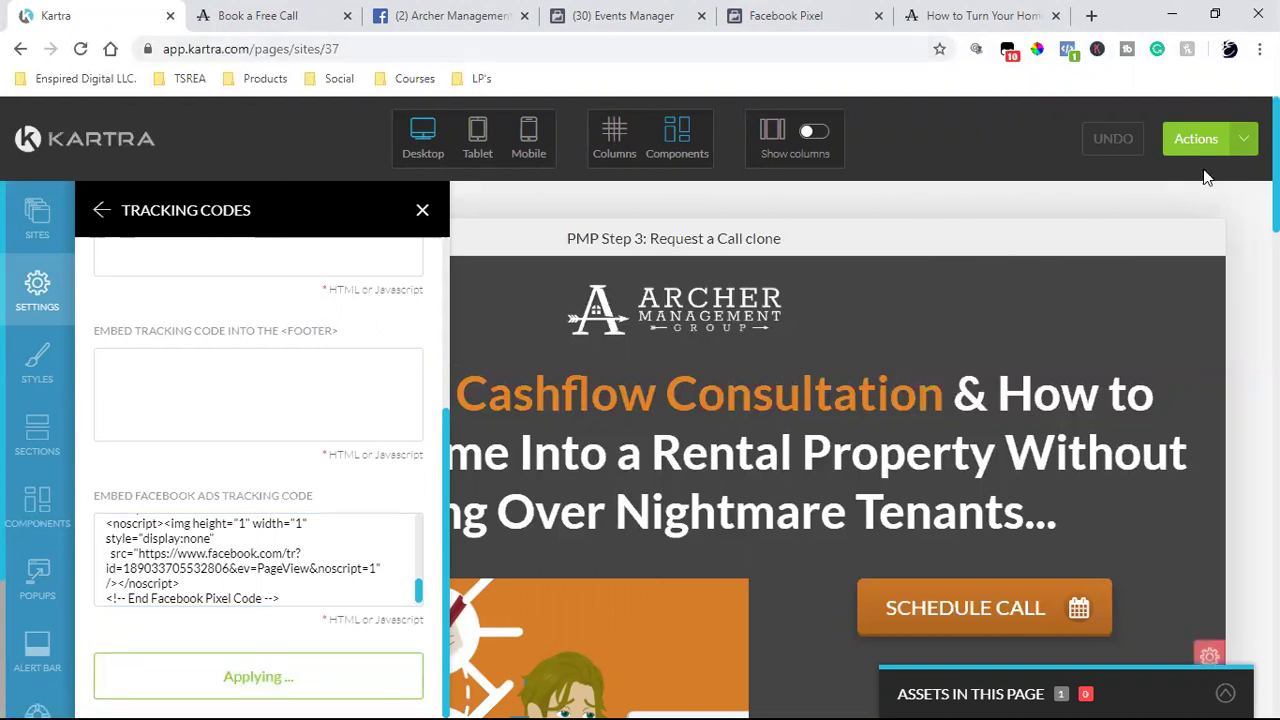
- Save the Request a Call page, publish it live, and head back toward the dashboard
click(1243, 145)
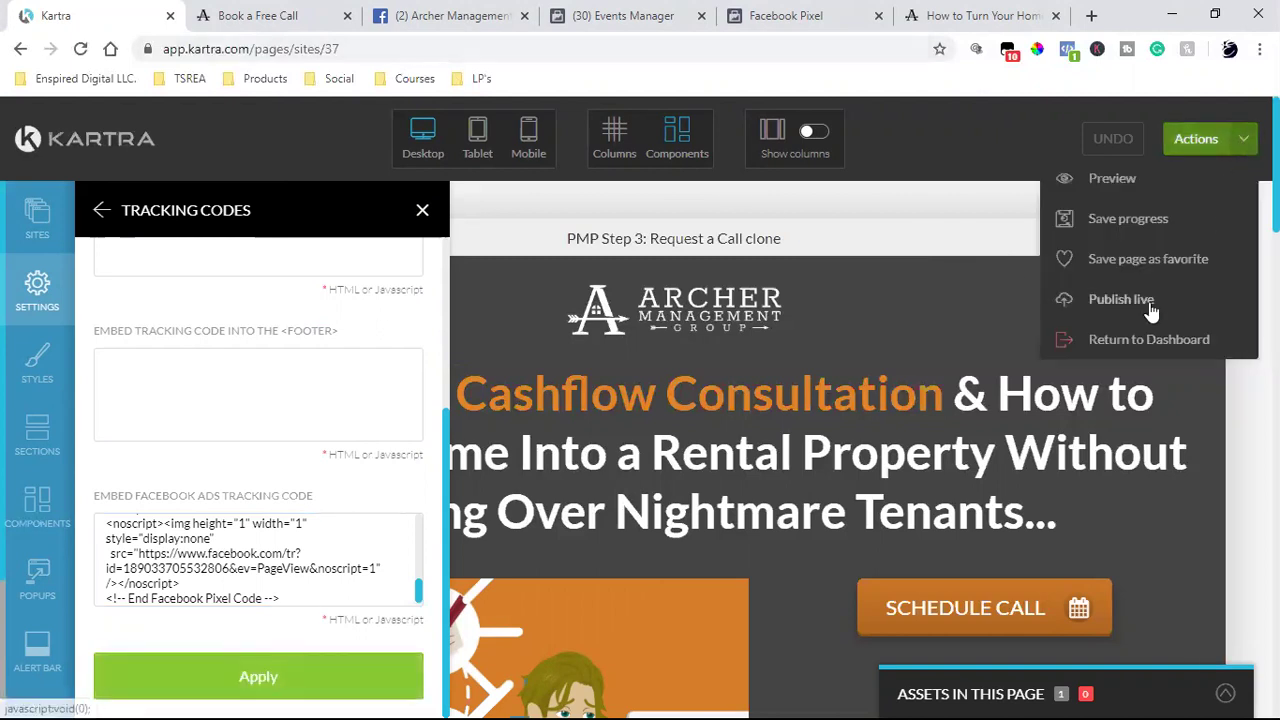
click(1148, 230)
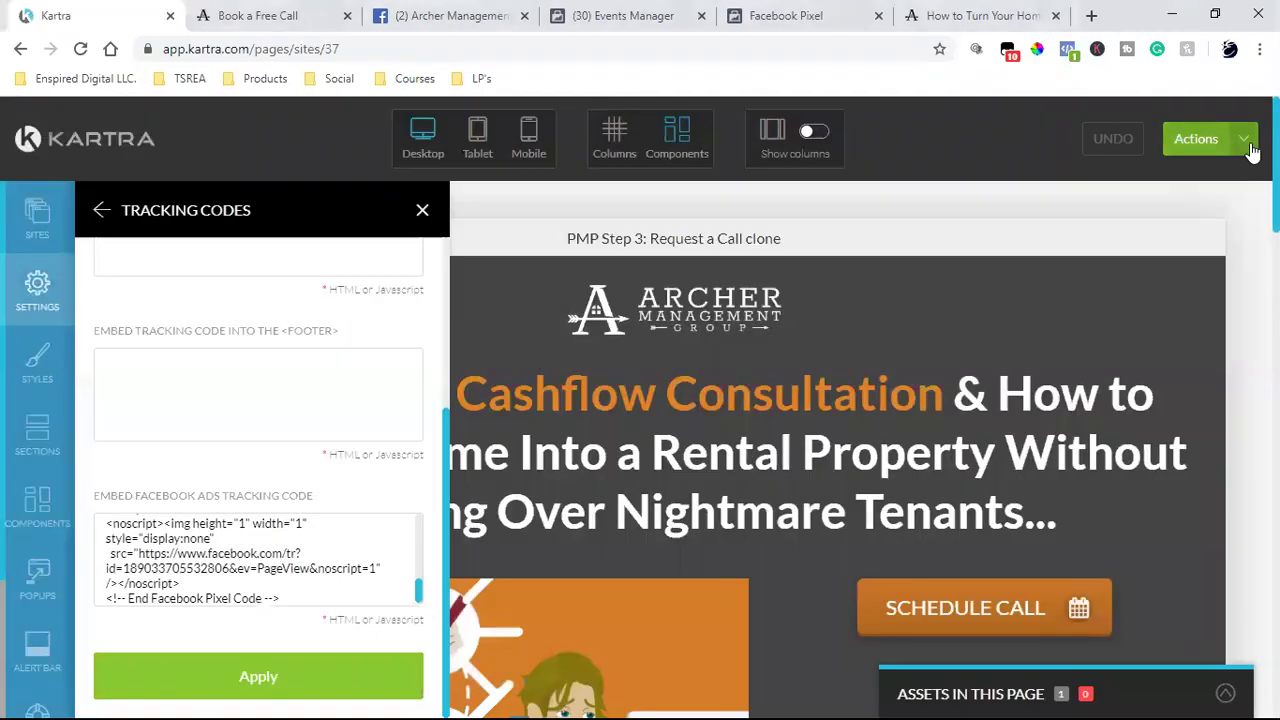
click(1248, 145)
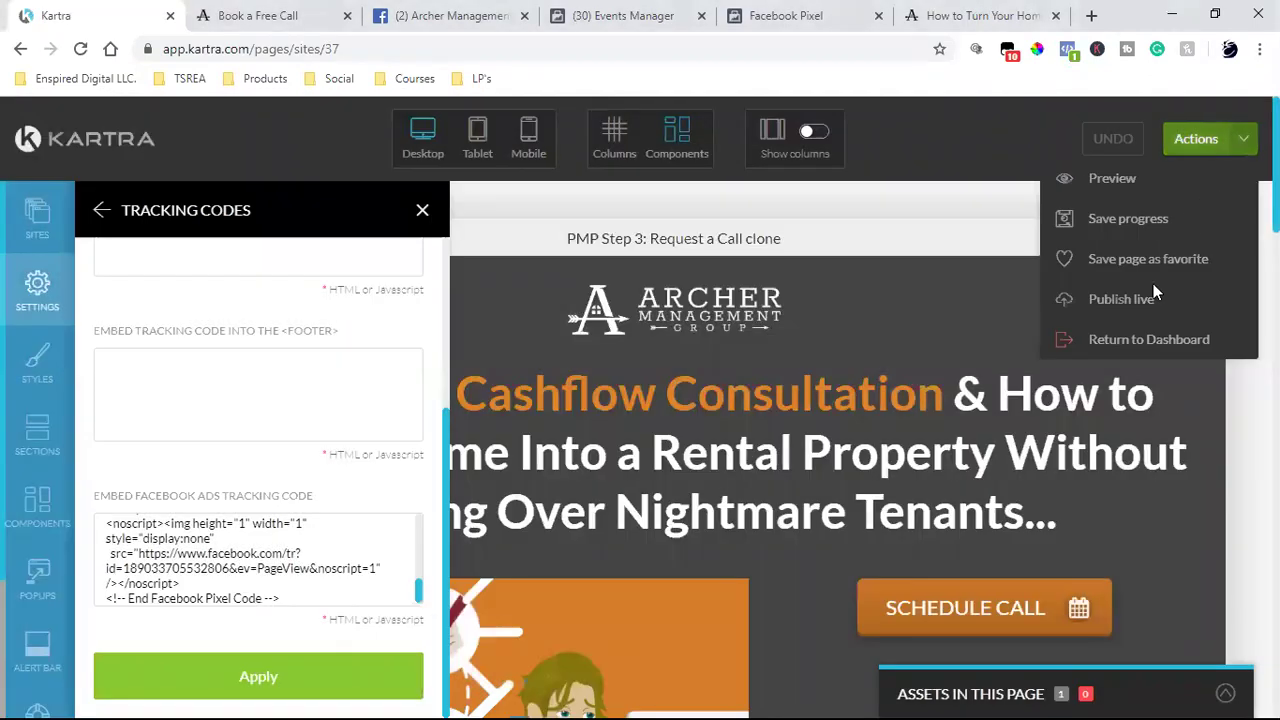
click(1147, 299)
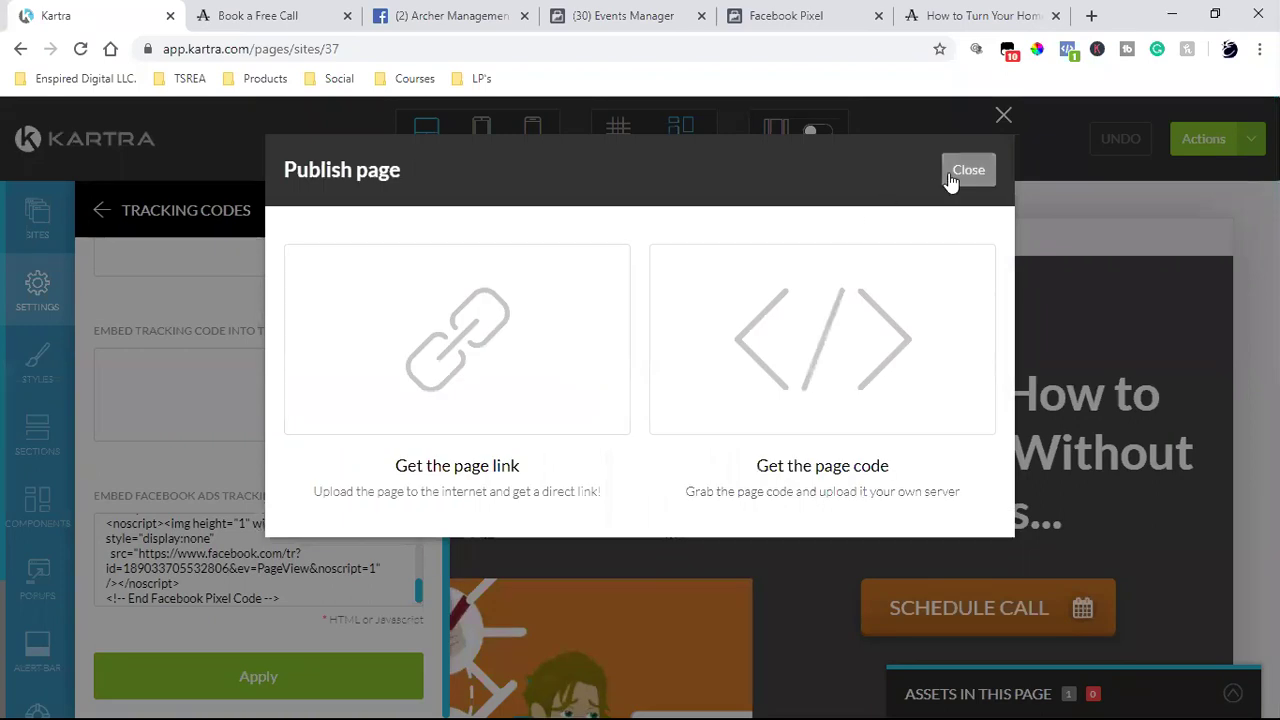
click(968, 169)
click(1243, 138)
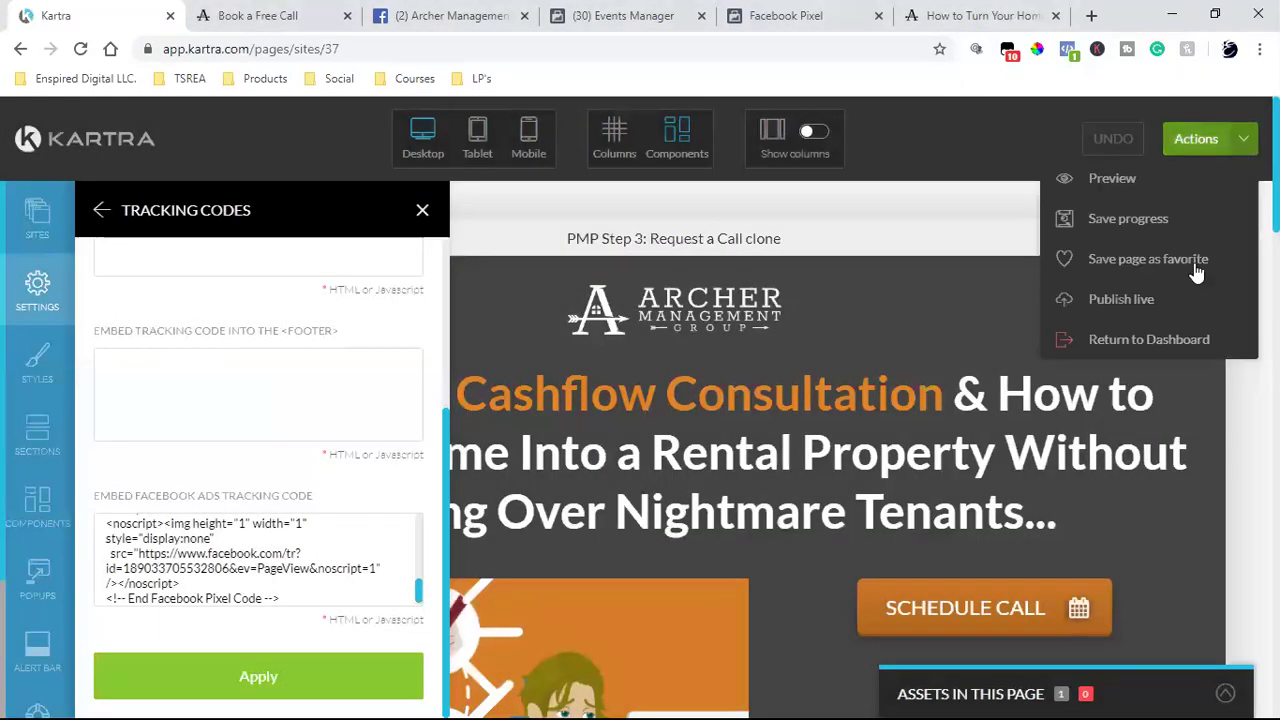
click(1157, 341)
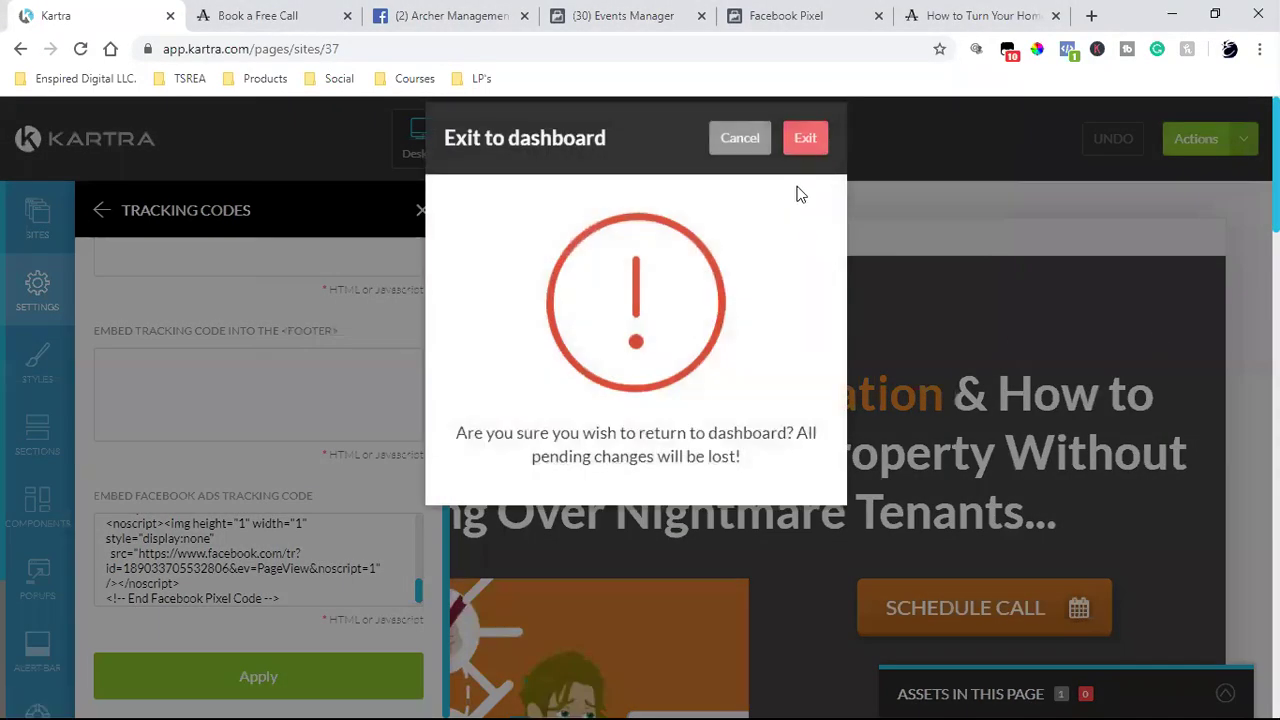
- Exit the Request a Call editor and open the Thank You For Scheduling Clone page for editing
click(809, 172)
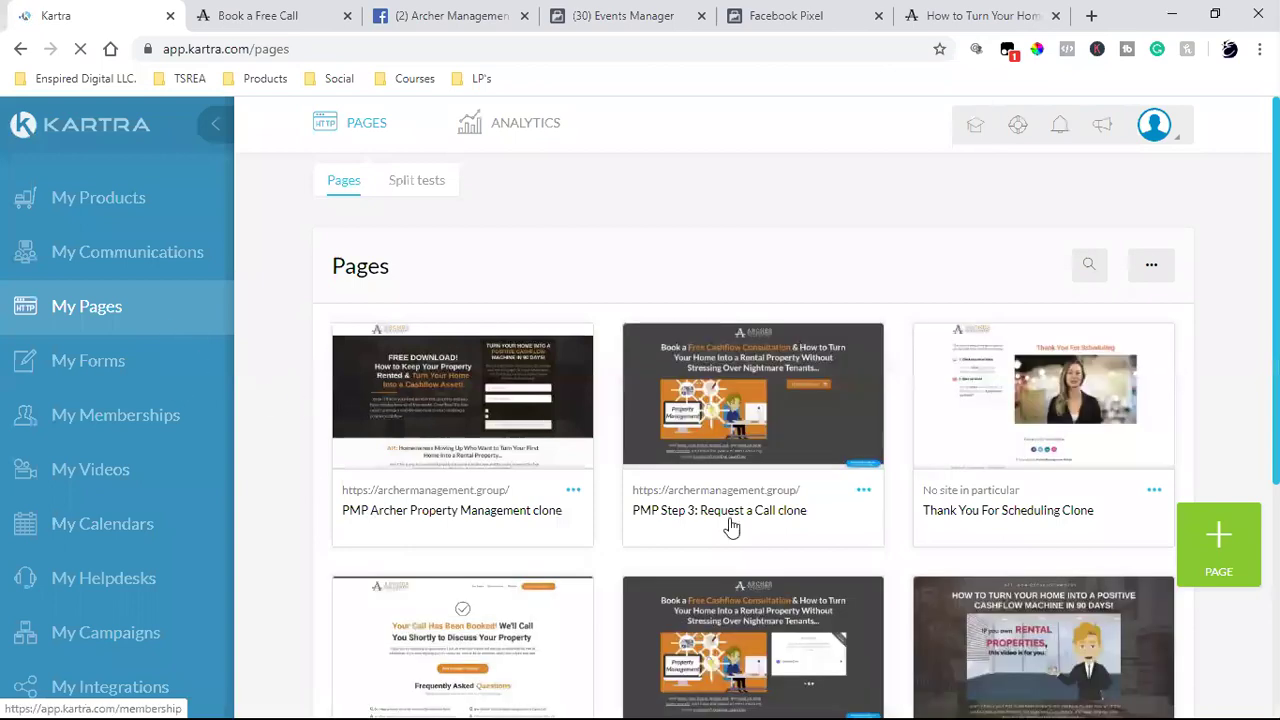
click(1154, 490)
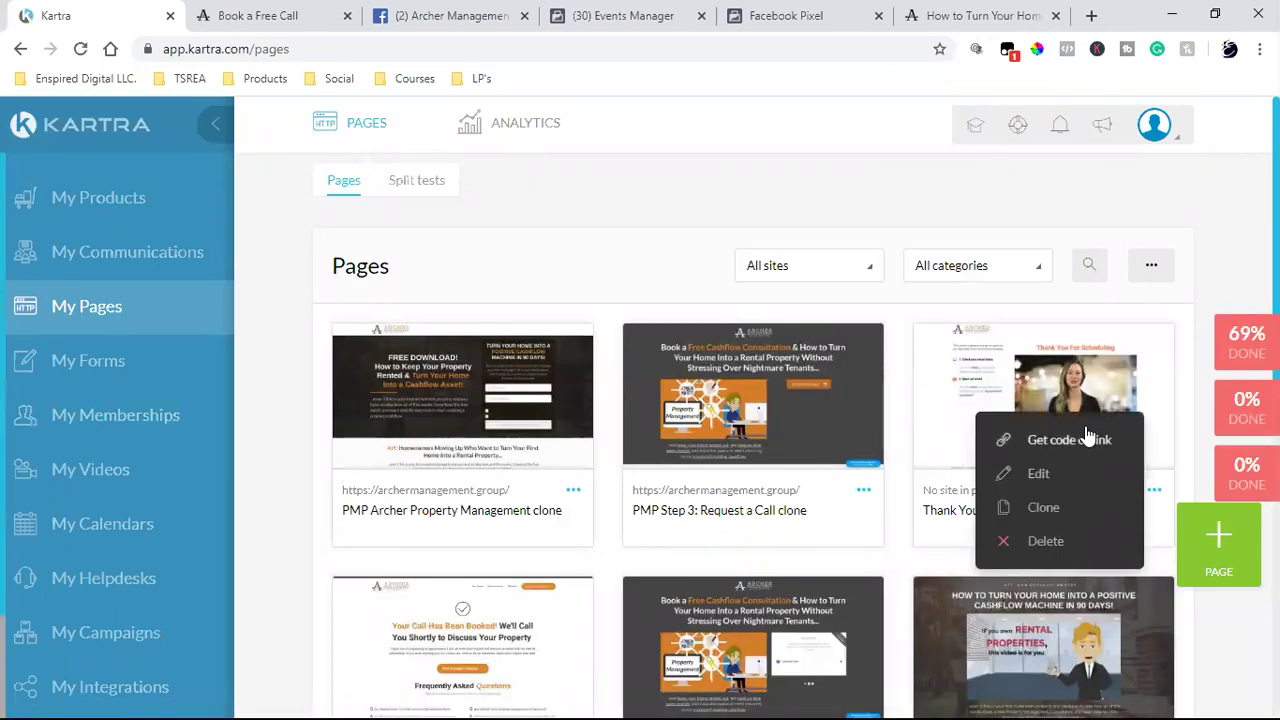
click(1051, 472)
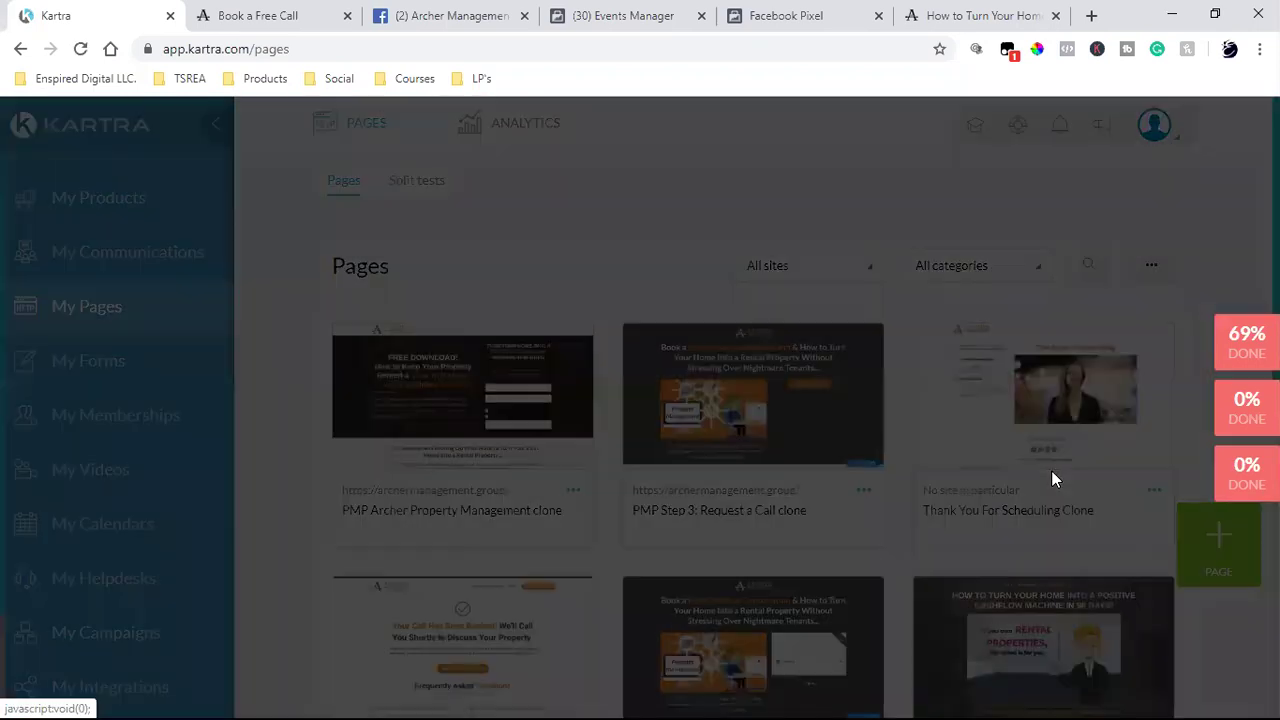
click(923, 172)
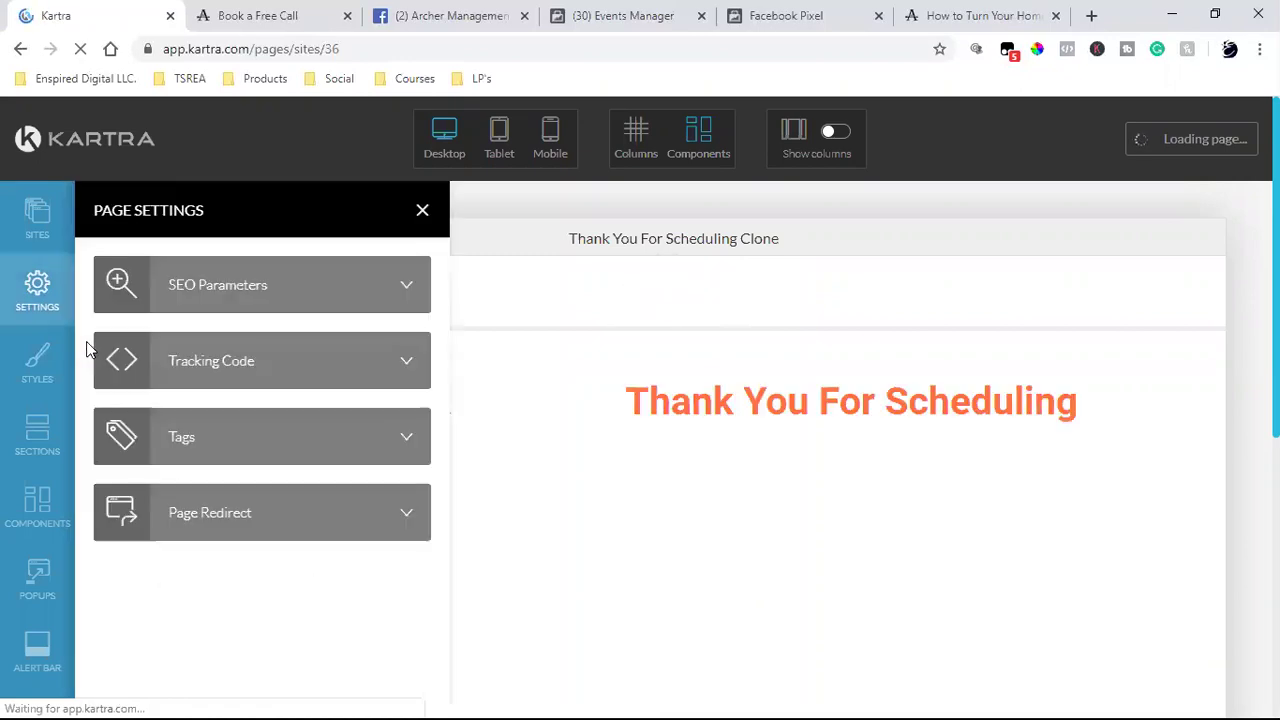
- Paste the Facebook Pixel code into the page's Facebook Ads tracking box and apply it
click(324, 376)
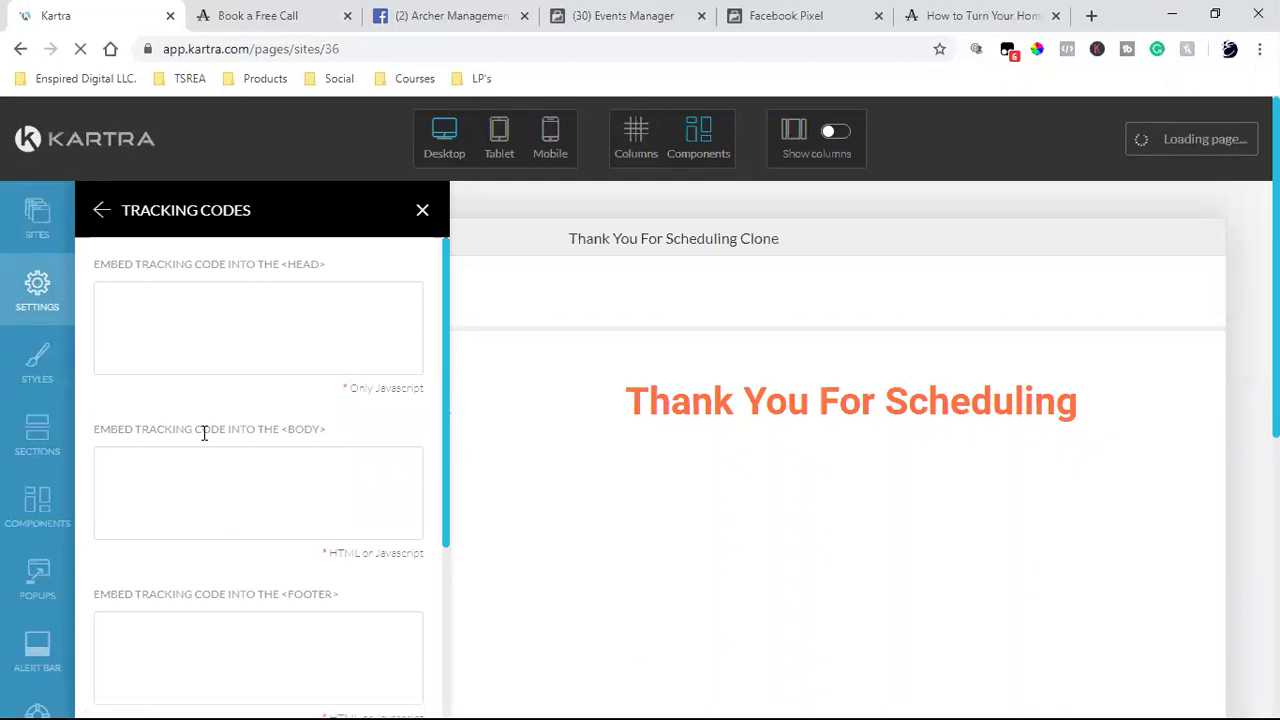
scroll(203, 432, down, 3)
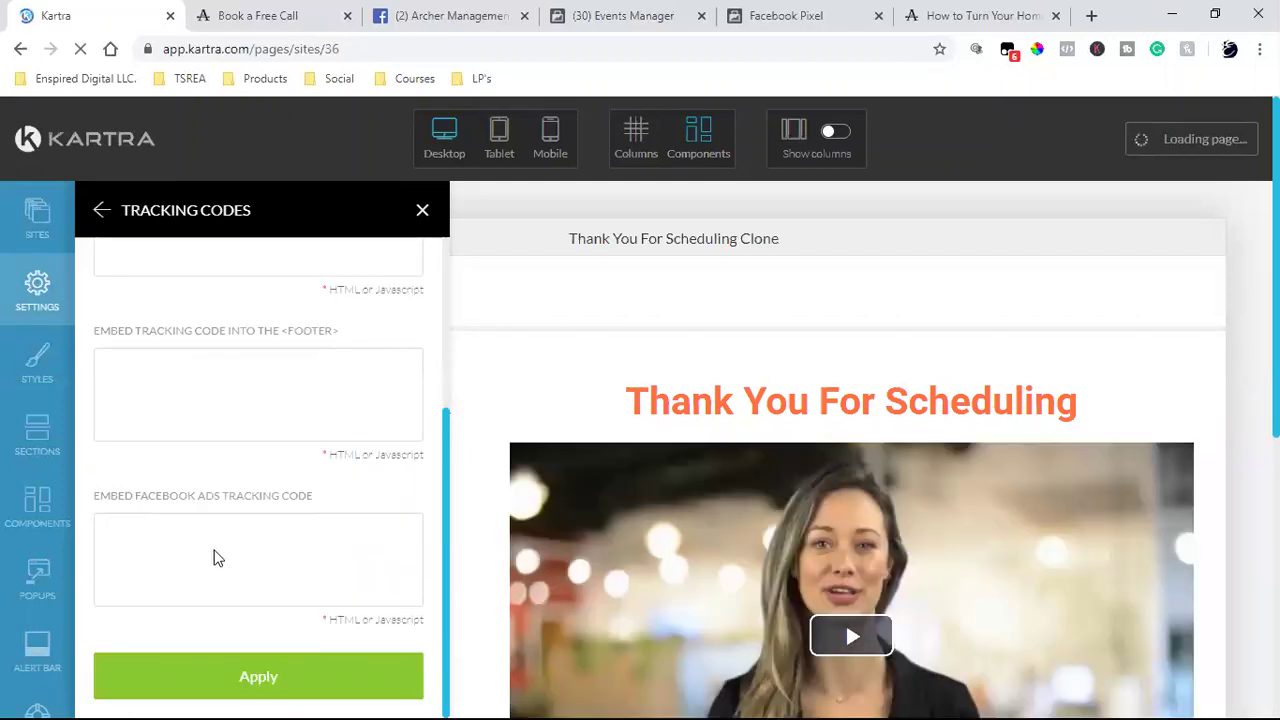
click(251, 549)
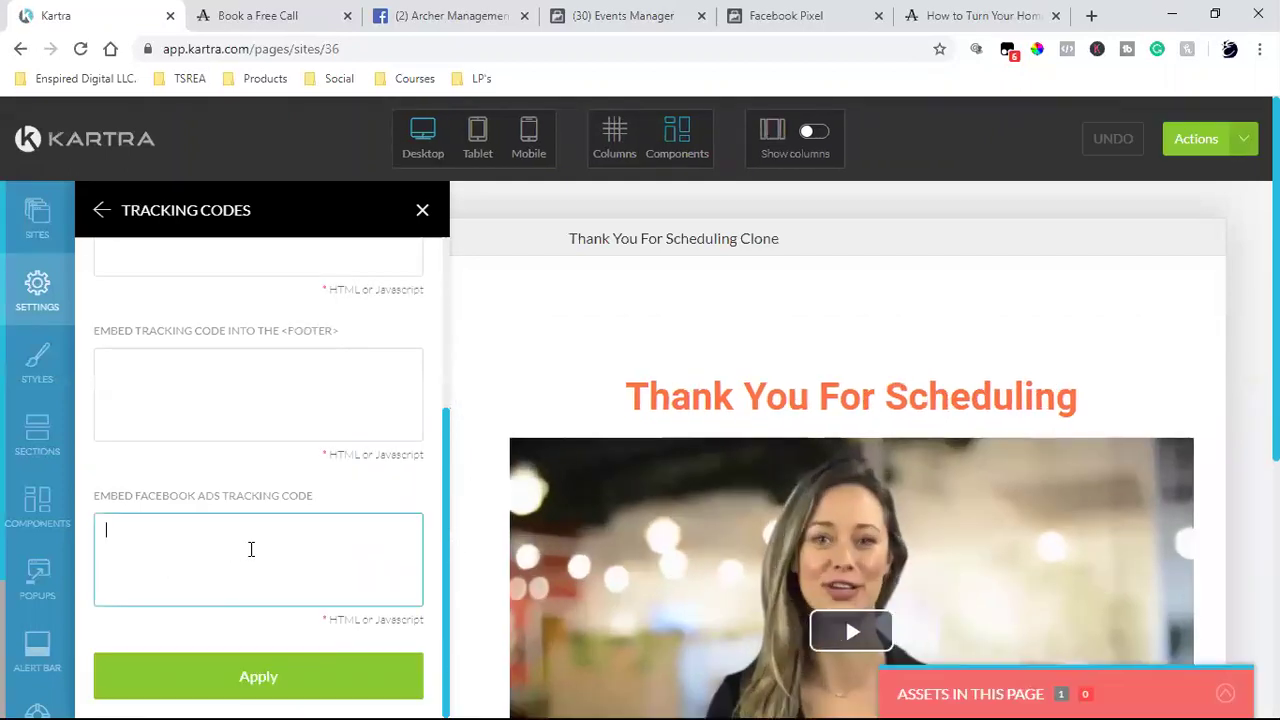
key(ctrl+v)
click(216, 670)
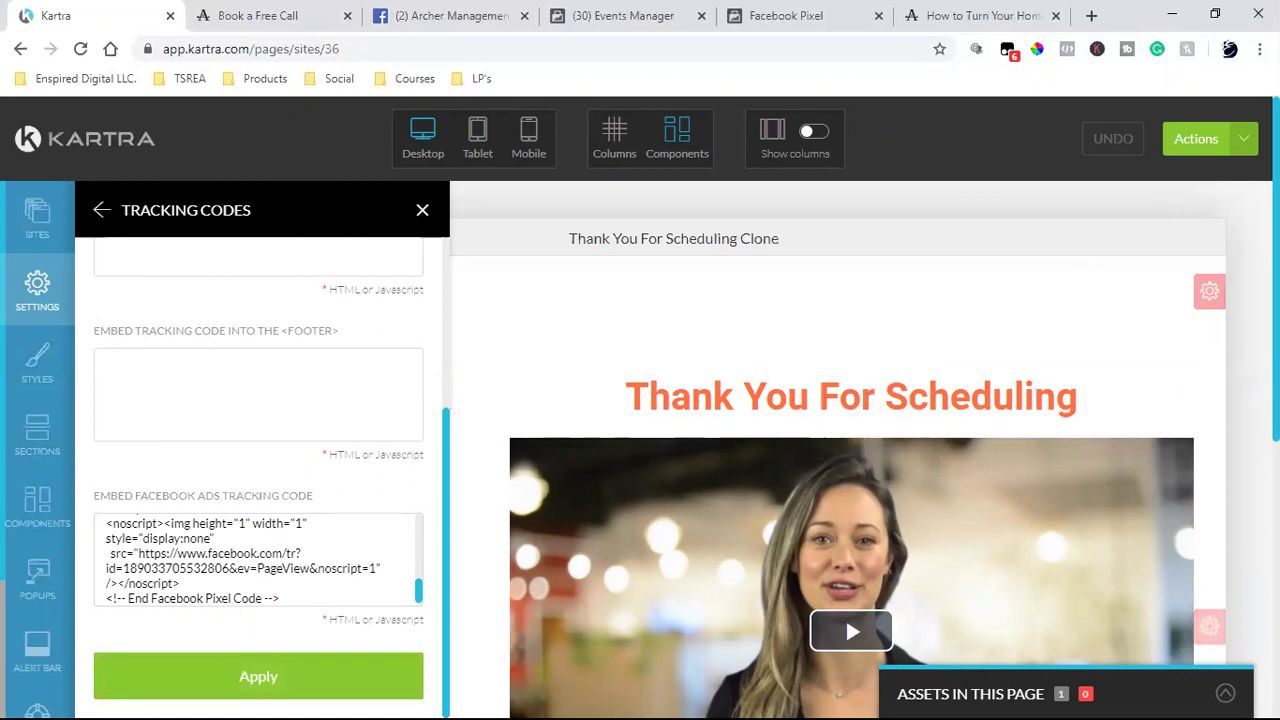
- Save and publish the Thank You For Scheduling page live, grab its link, then return to dashboard
click(1245, 138)
click(1131, 228)
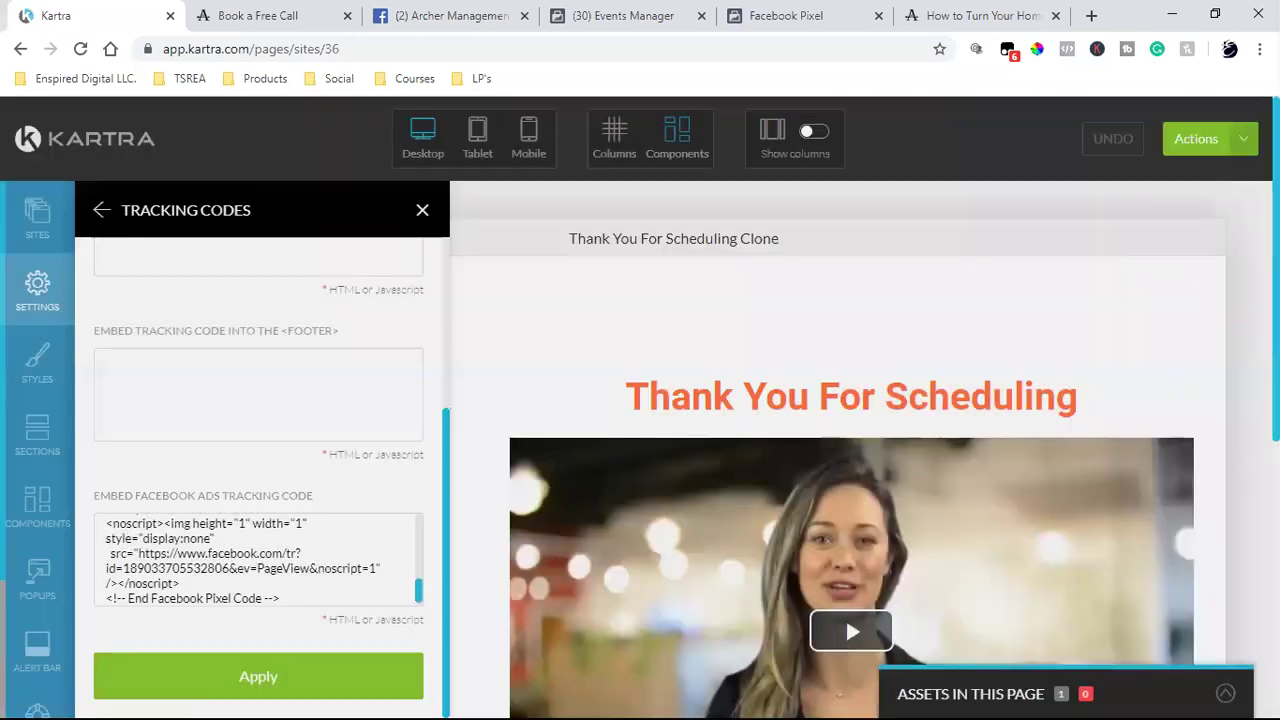
click(1243, 139)
click(1118, 299)
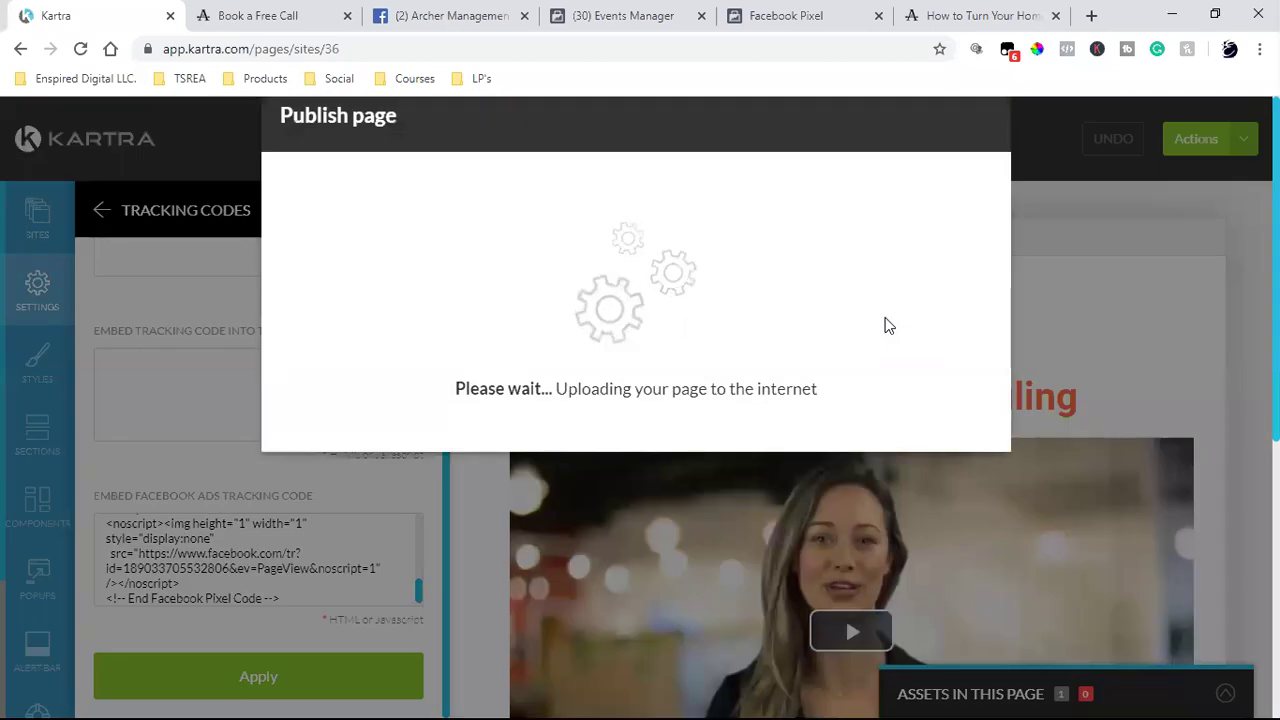
click(507, 350)
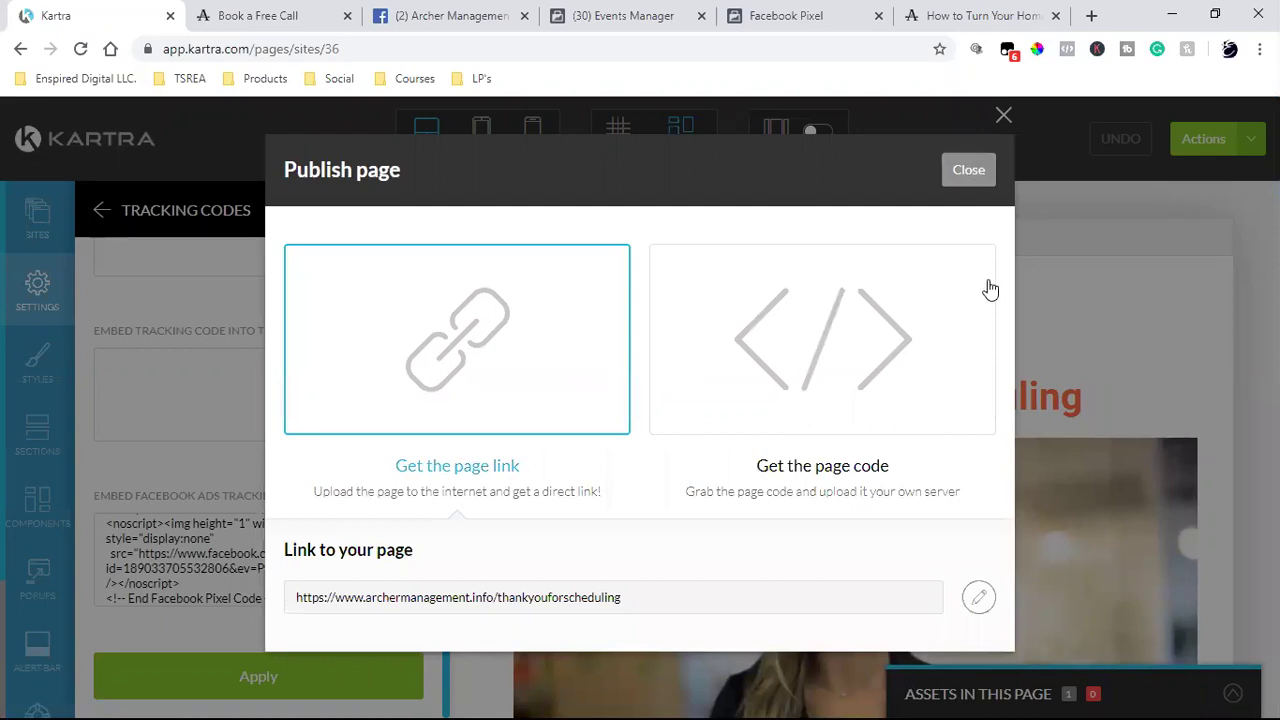
click(1038, 249)
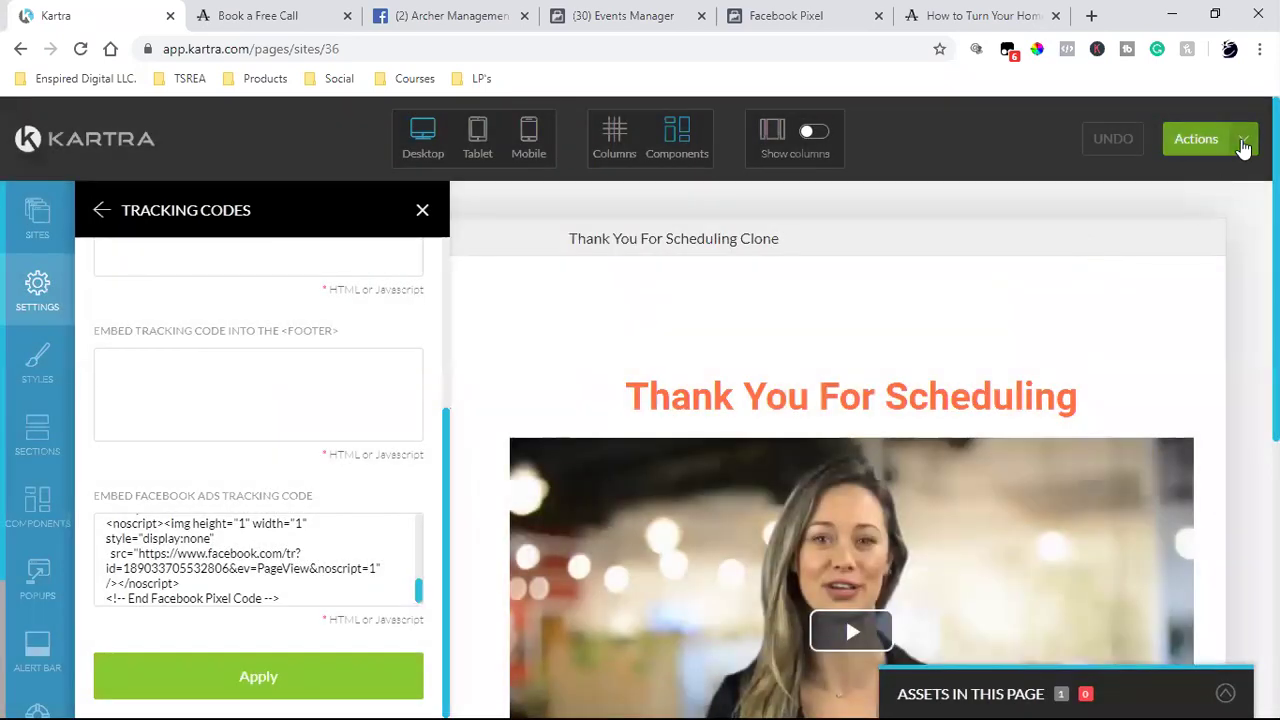
click(1243, 141)
click(1130, 339)
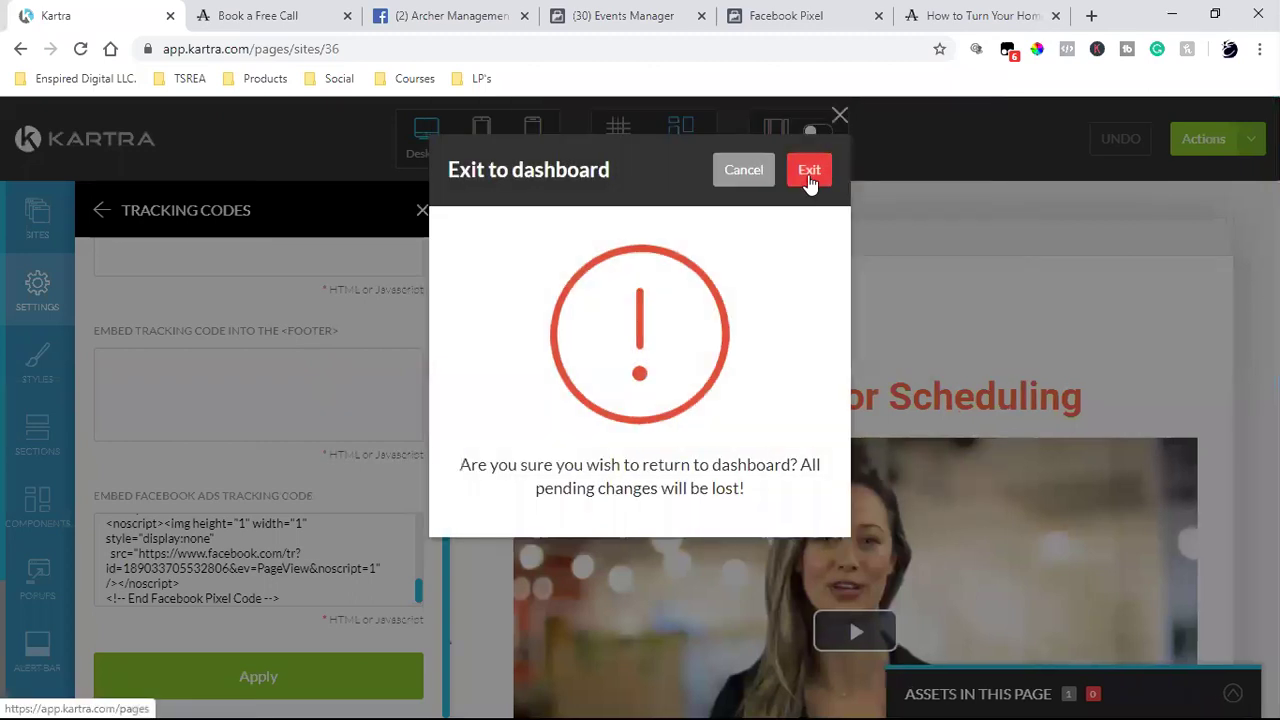
- Confirm Exit to leave the Thank You For Scheduling page editor for My Pages
click(809, 178)
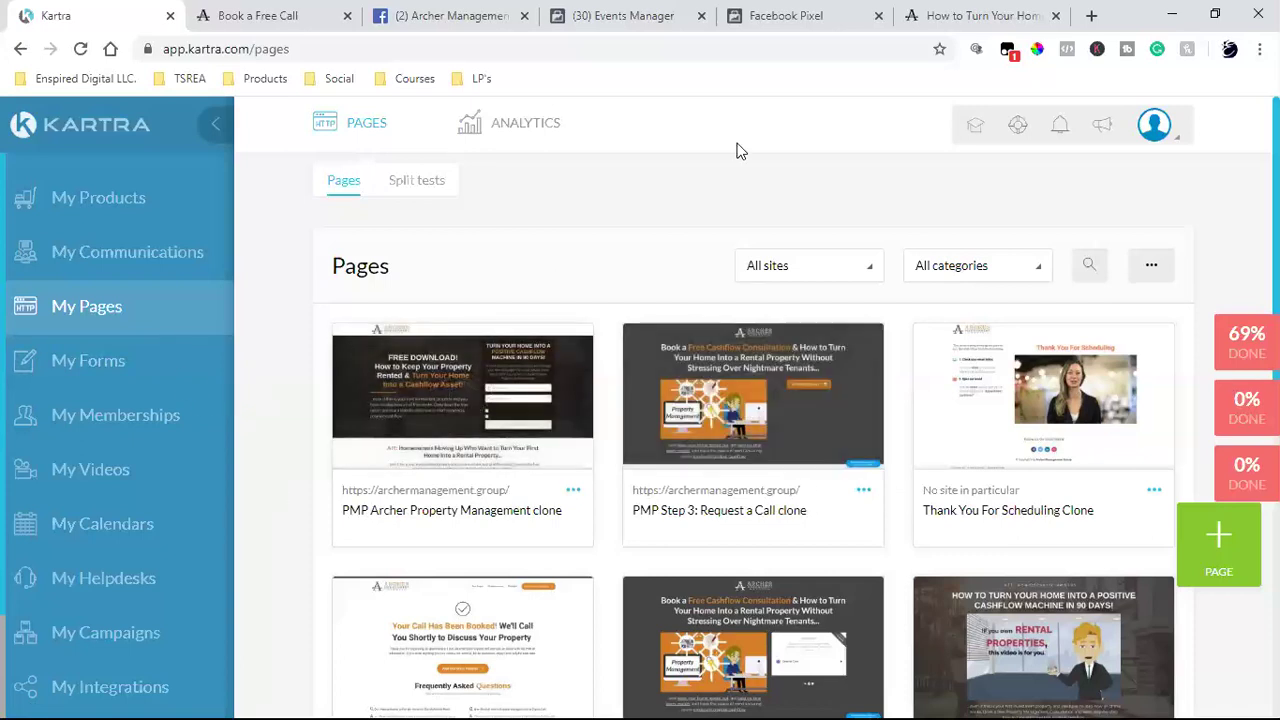
- Check the pixel shows Active in Events Manager, then switch to the live opt-in landing page
click(790, 15)
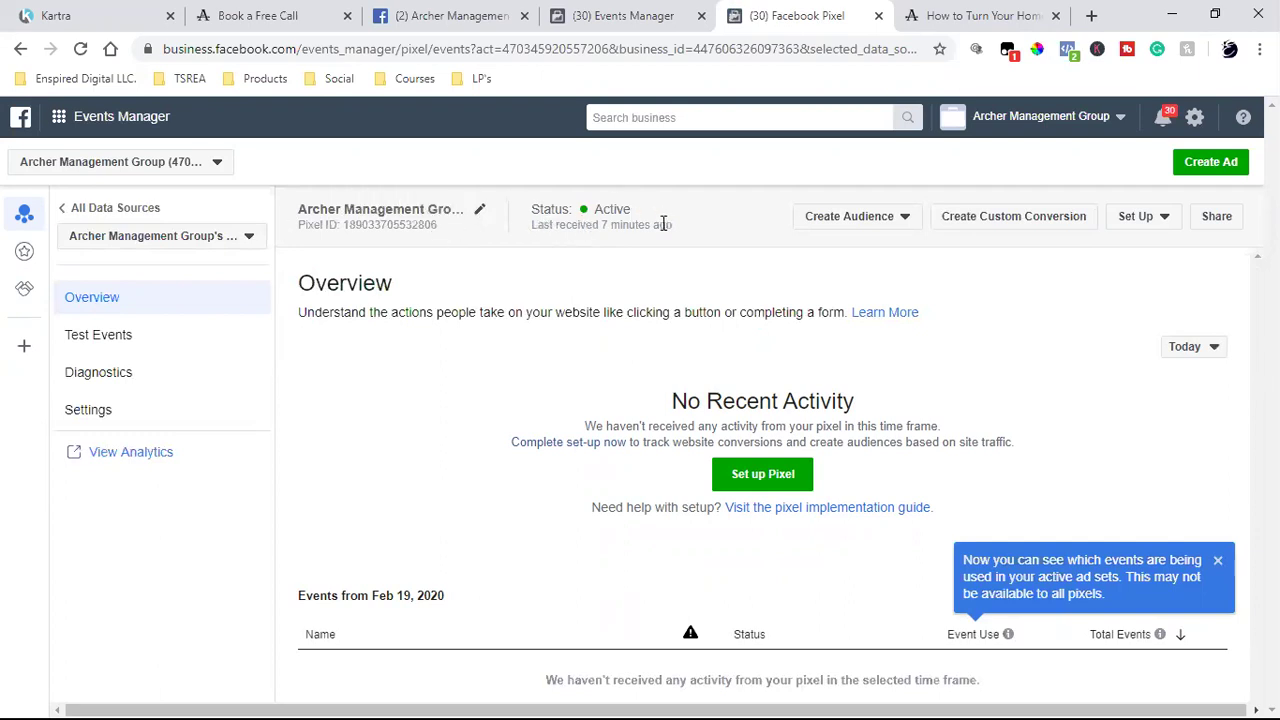
key(ctrl+Tab)
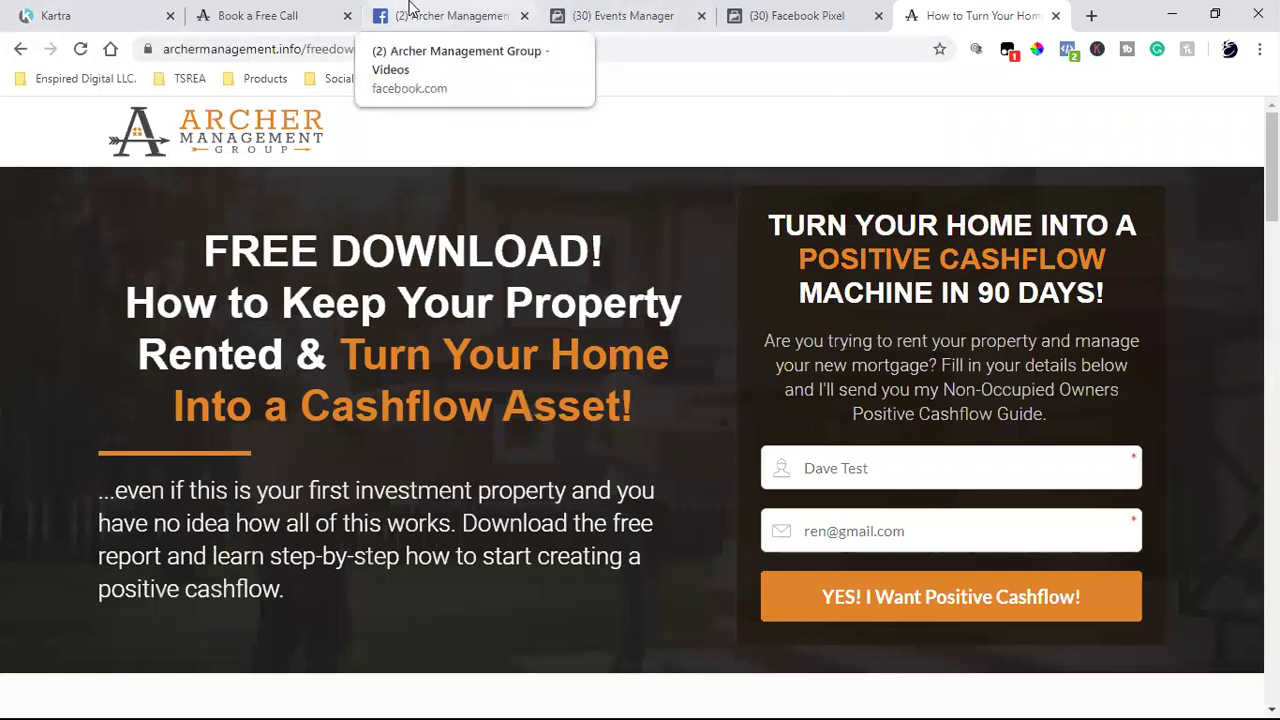
- Look over the Archer Management Group Facebook videos section
click(440, 15)
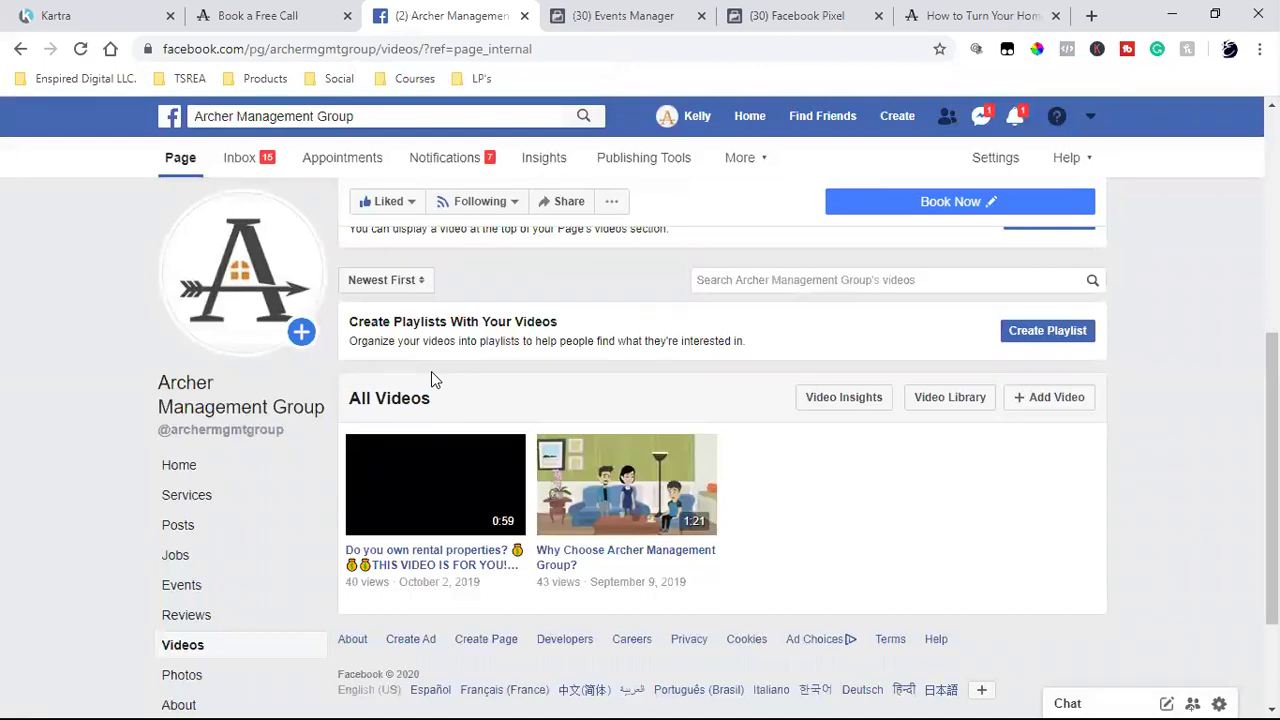
click(197, 660)
click(1120, 470)
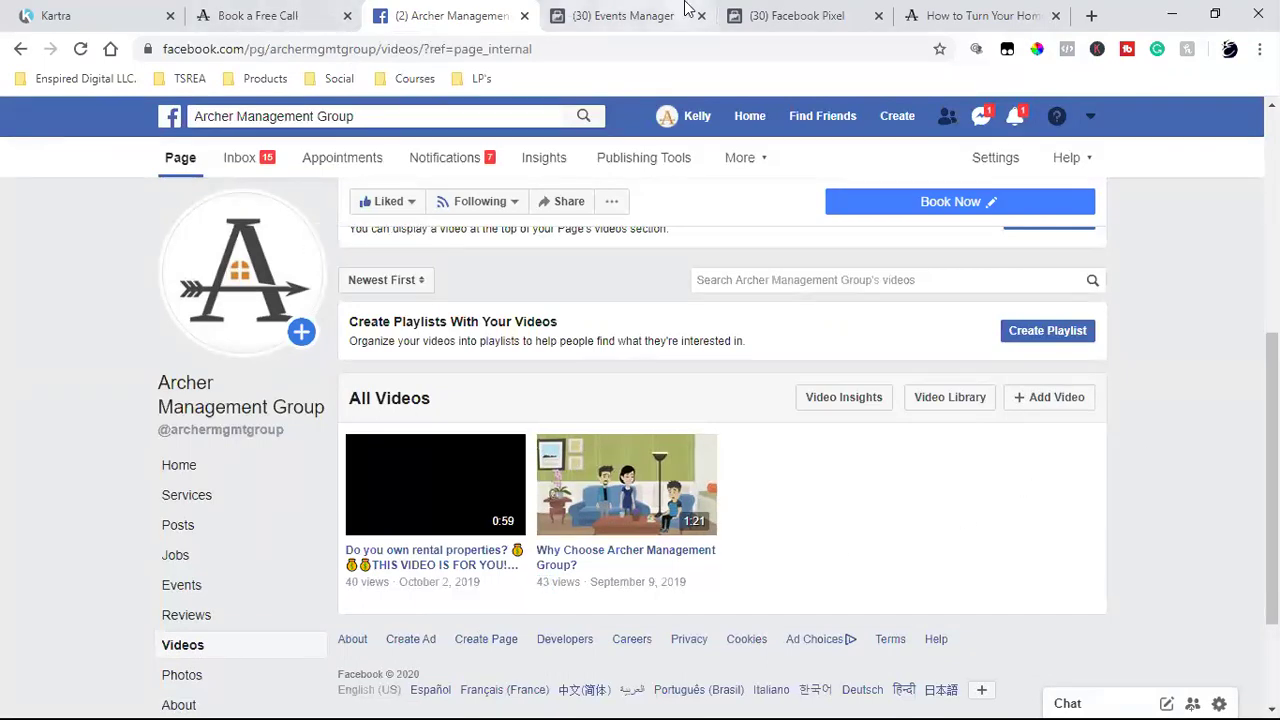
- Go from the Pixel overview to Ads Manager's campaign list showing Video views 1st Video
click(752, 20)
click(58, 117)
click(115, 245)
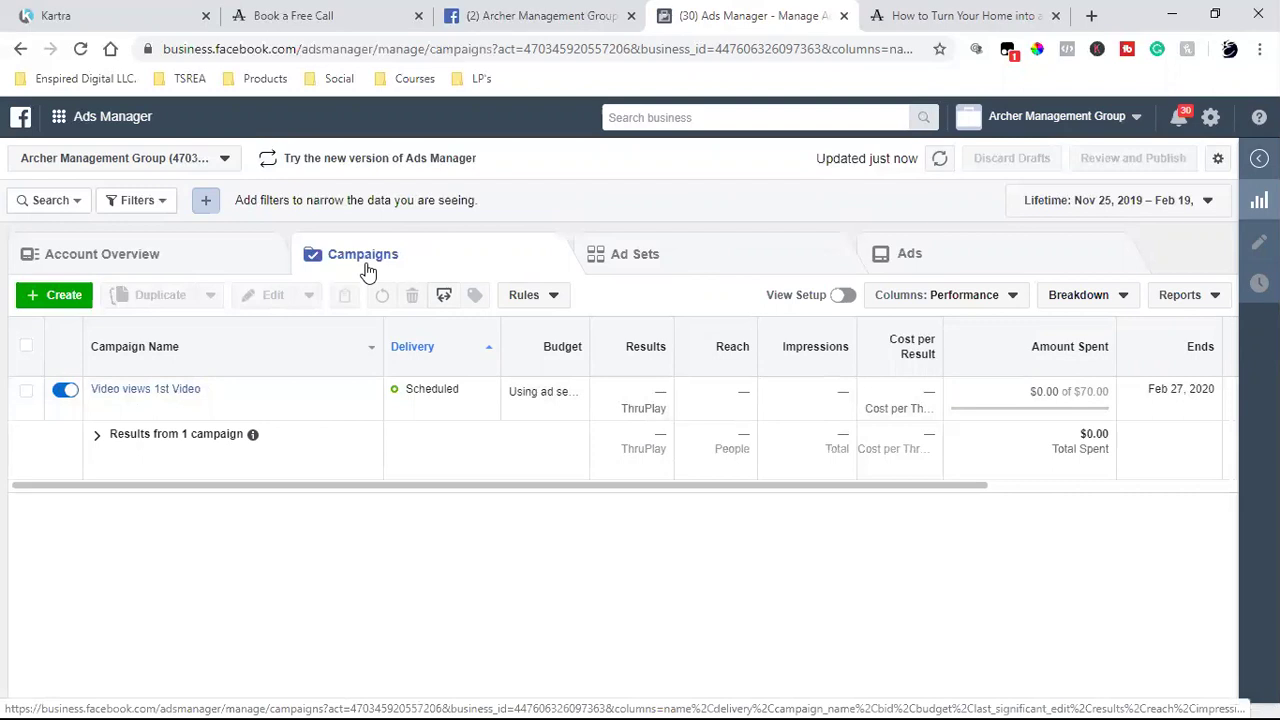
- Check the Video views 1st Video ad is In Review, then edit its ad set
click(648, 260)
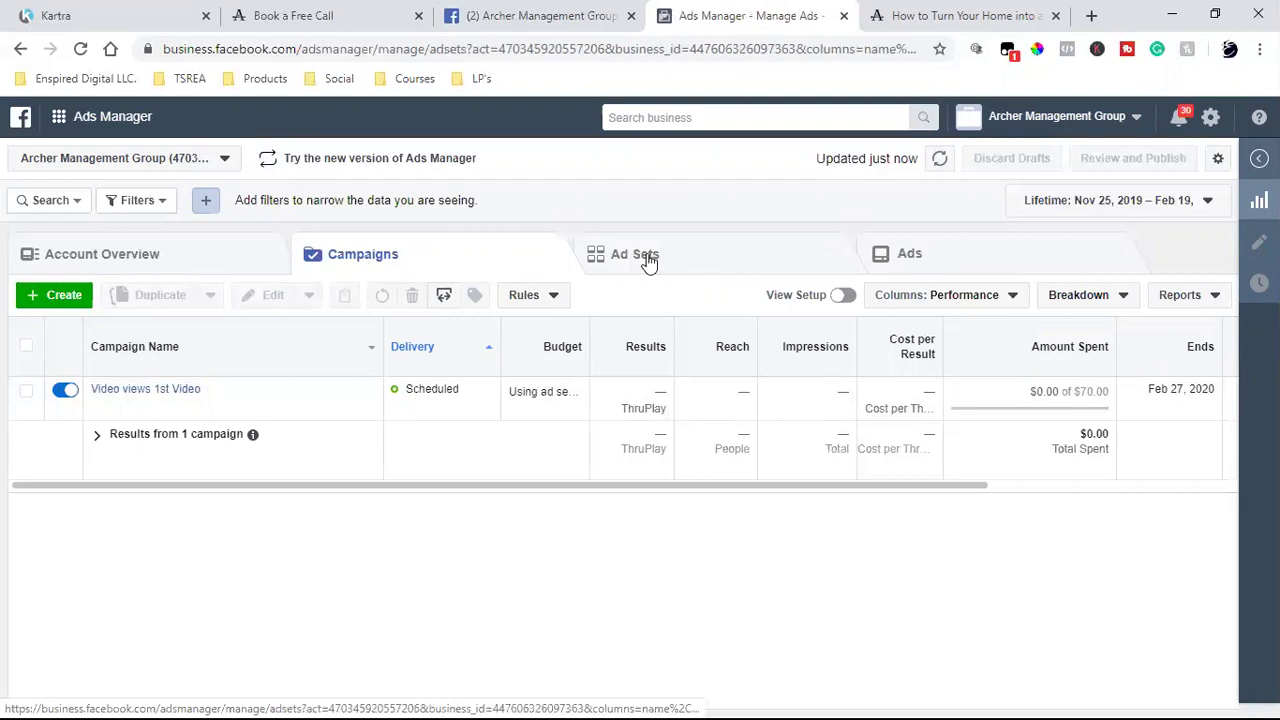
click(935, 256)
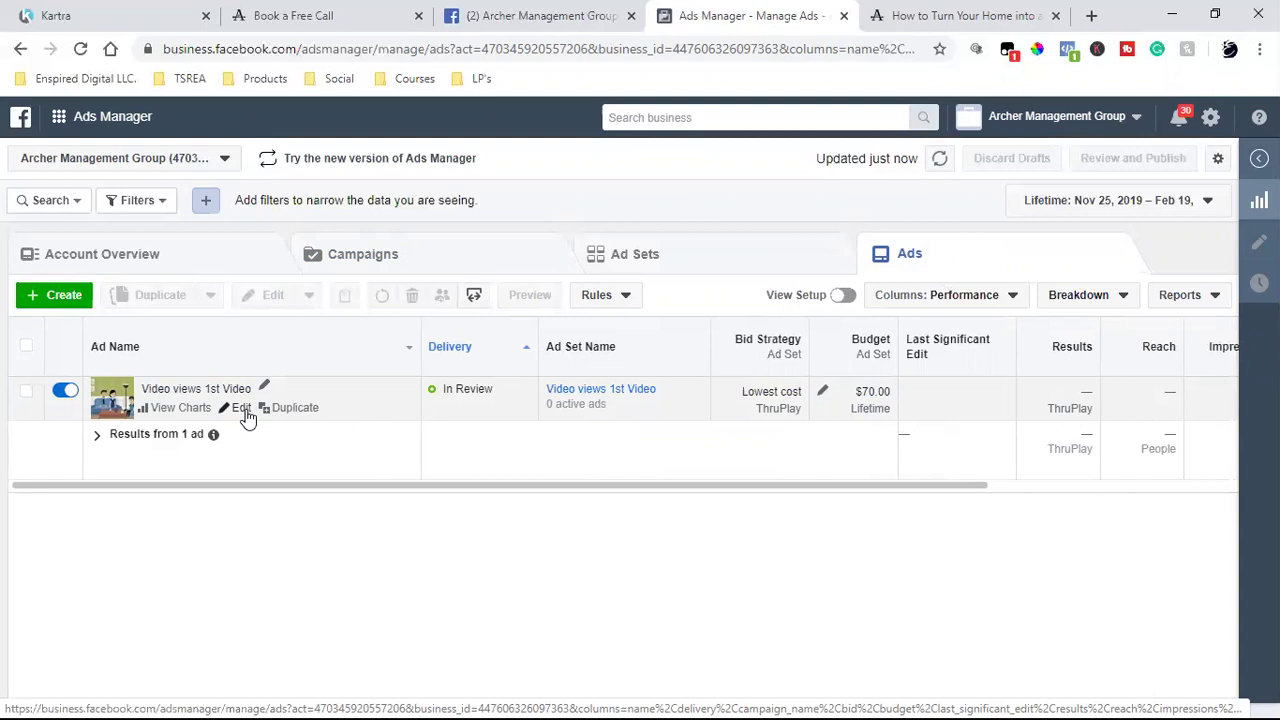
click(694, 254)
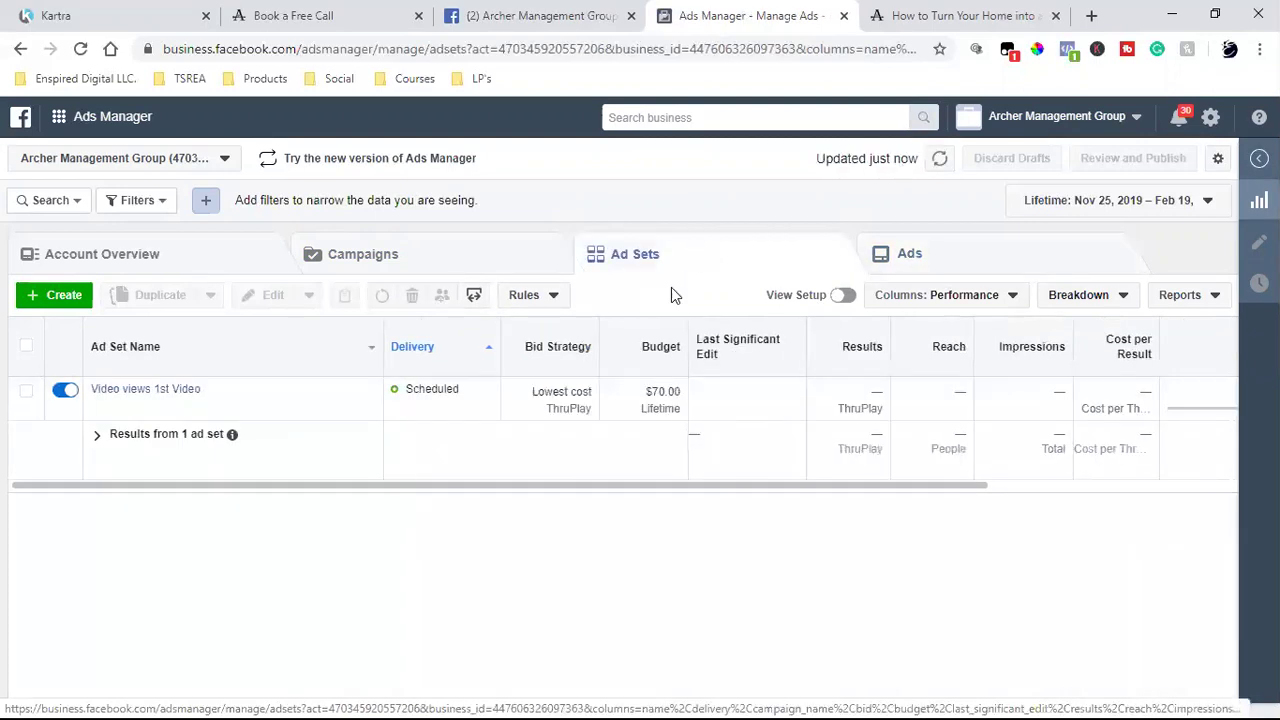
click(196, 412)
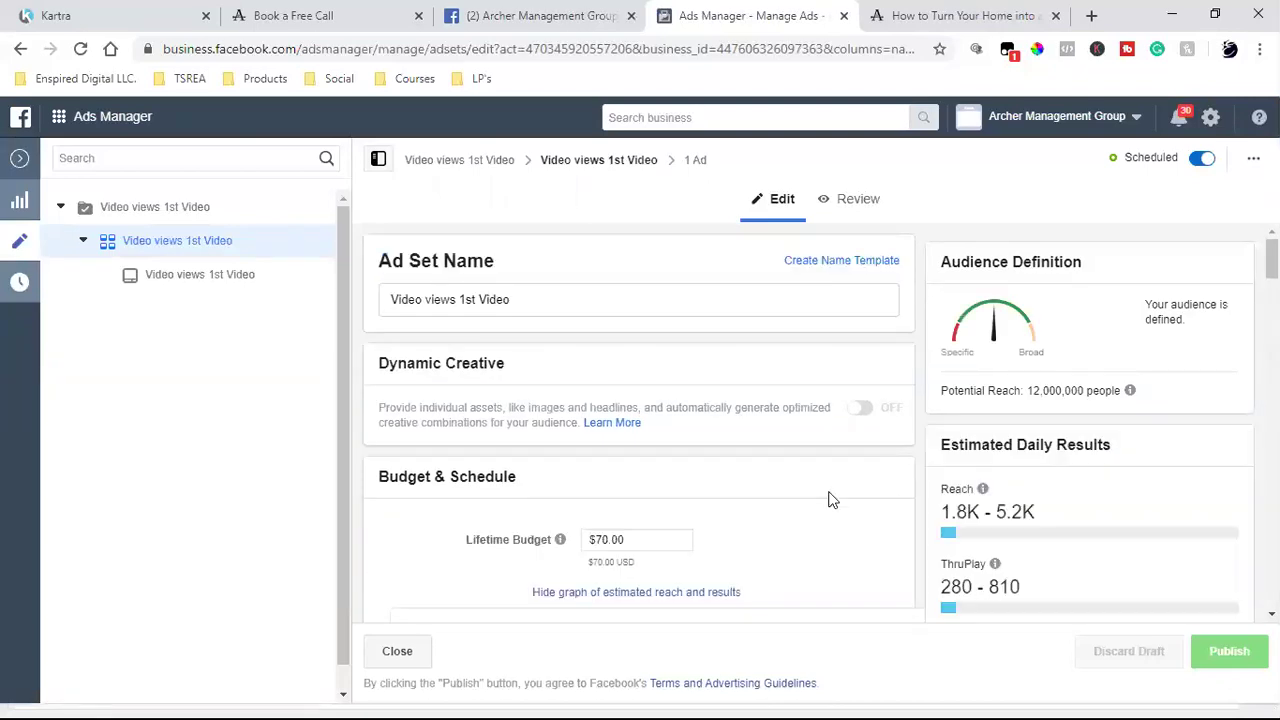
- Scroll through the ad set's $70.00 budget and audience settings, then close the editor
scroll(828, 499, down, 2)
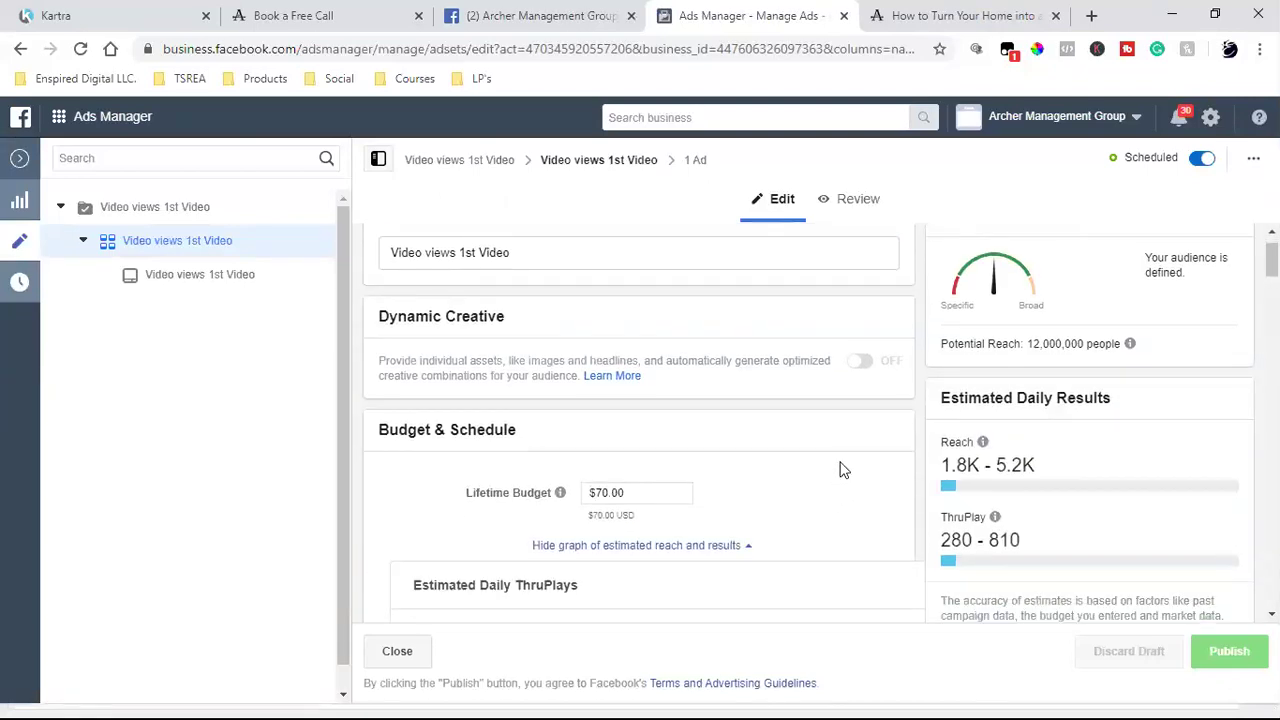
scroll(840, 470, down, 6)
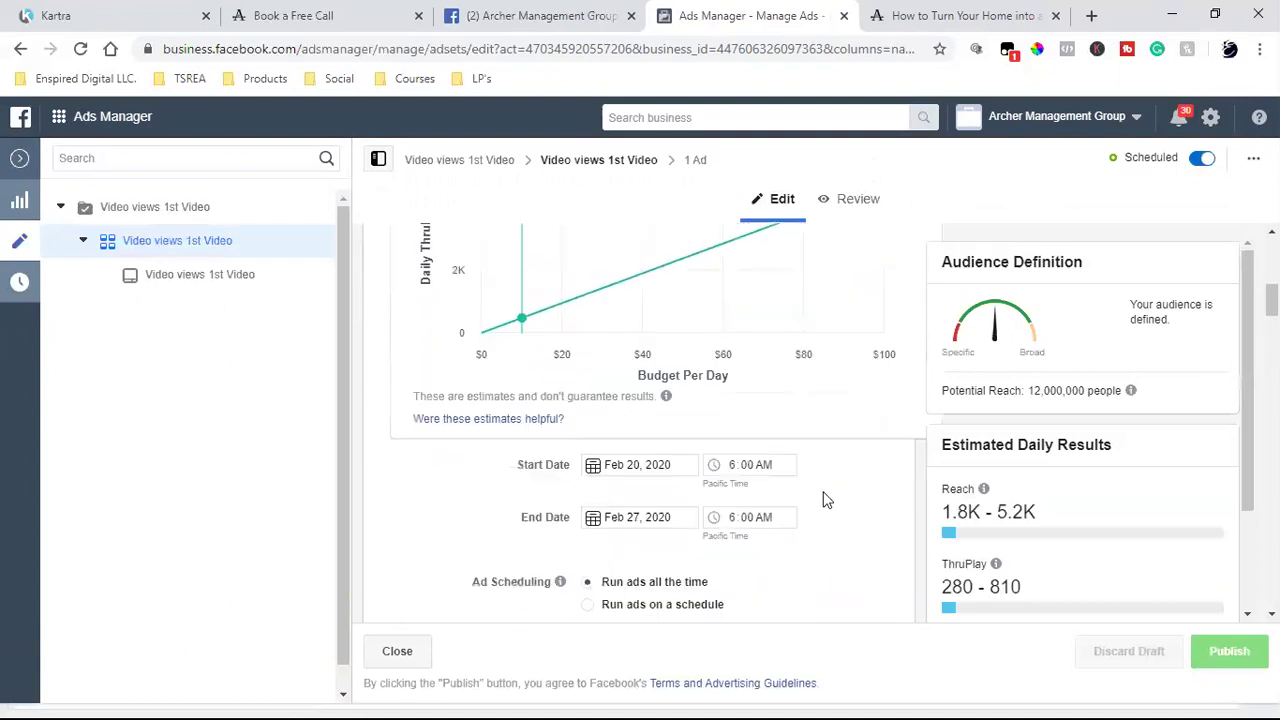
click(20, 160)
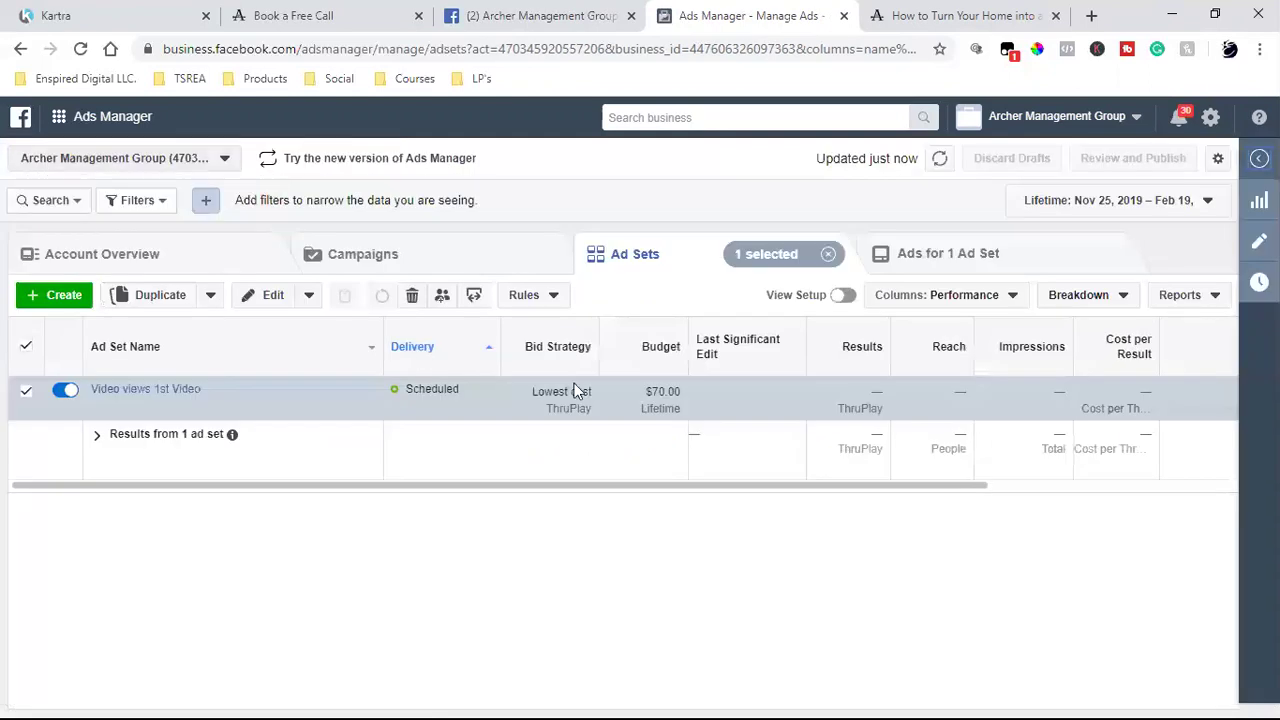
- Reopen the ad set to confirm its 12,000,000 potential reach, then return to Ad Sets showing Scheduled
click(340, 257)
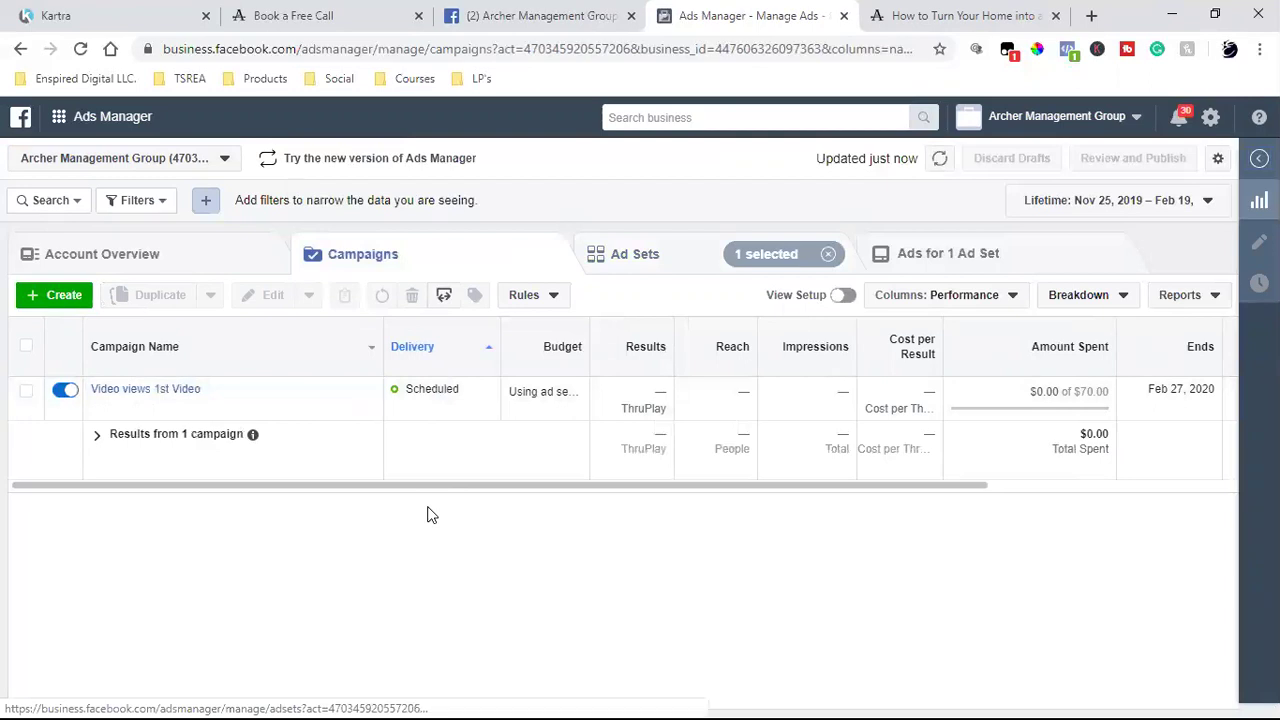
click(684, 274)
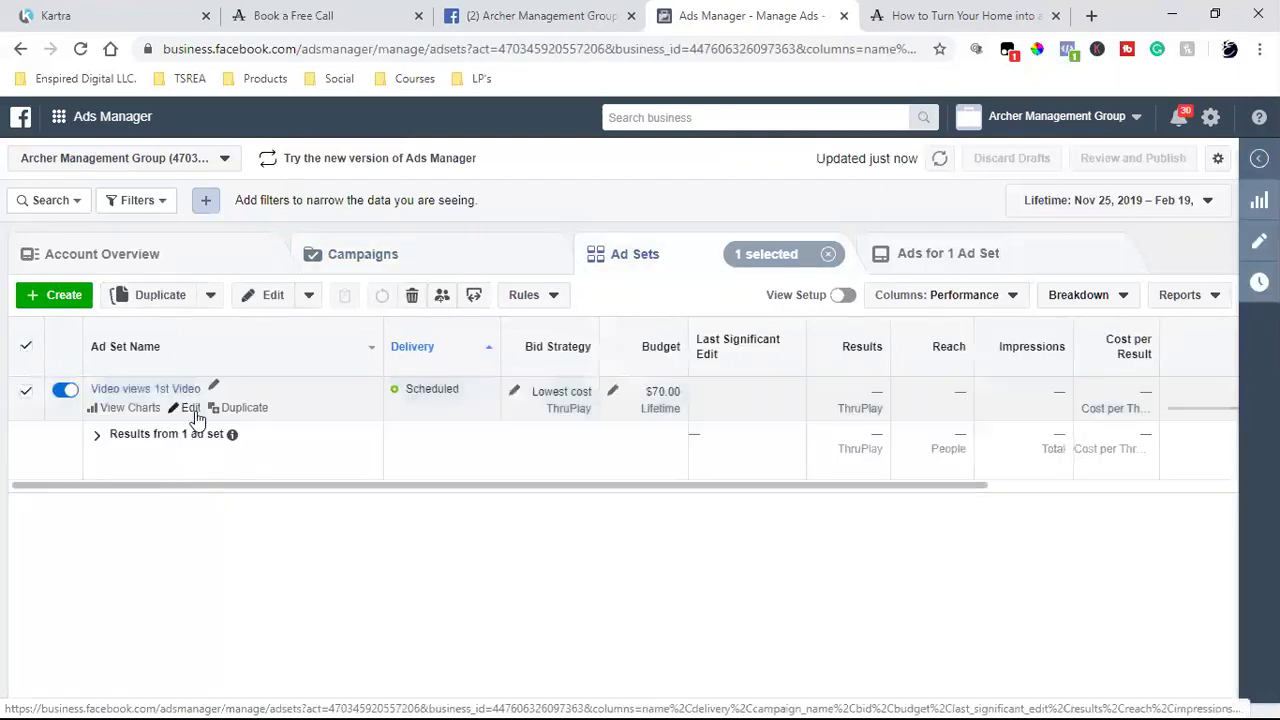
click(189, 409)
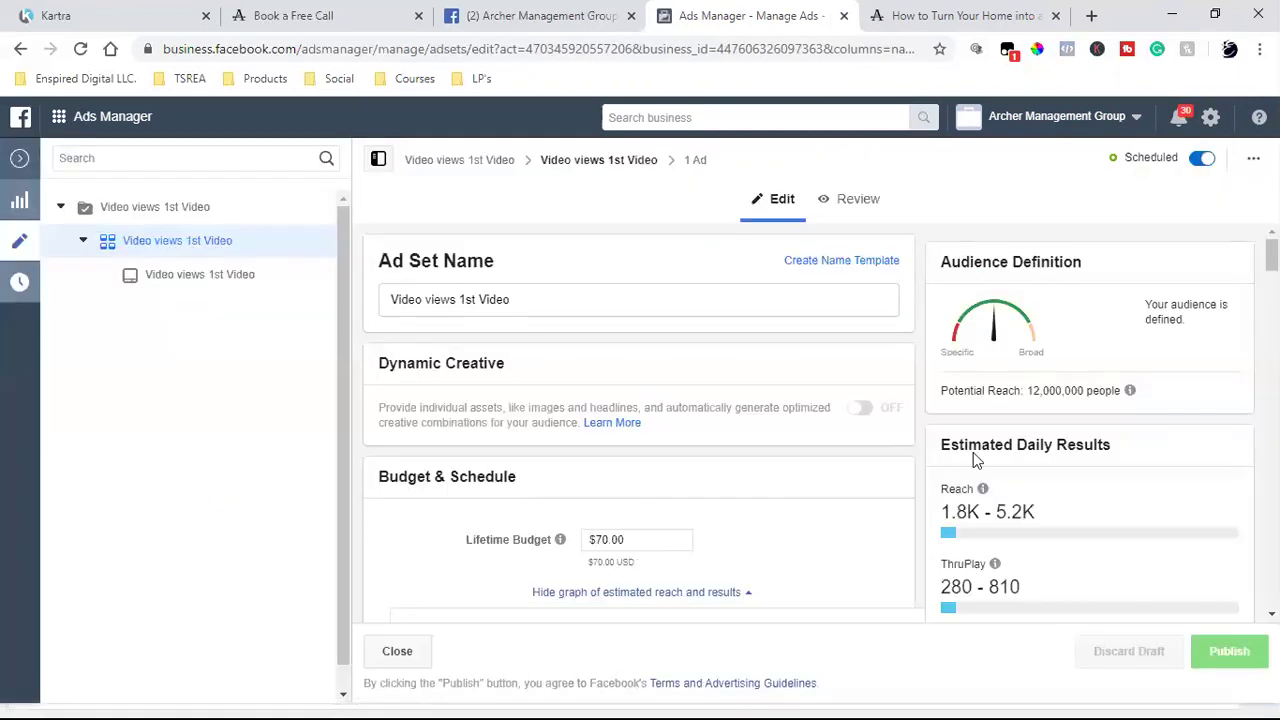
double_click(1064, 390)
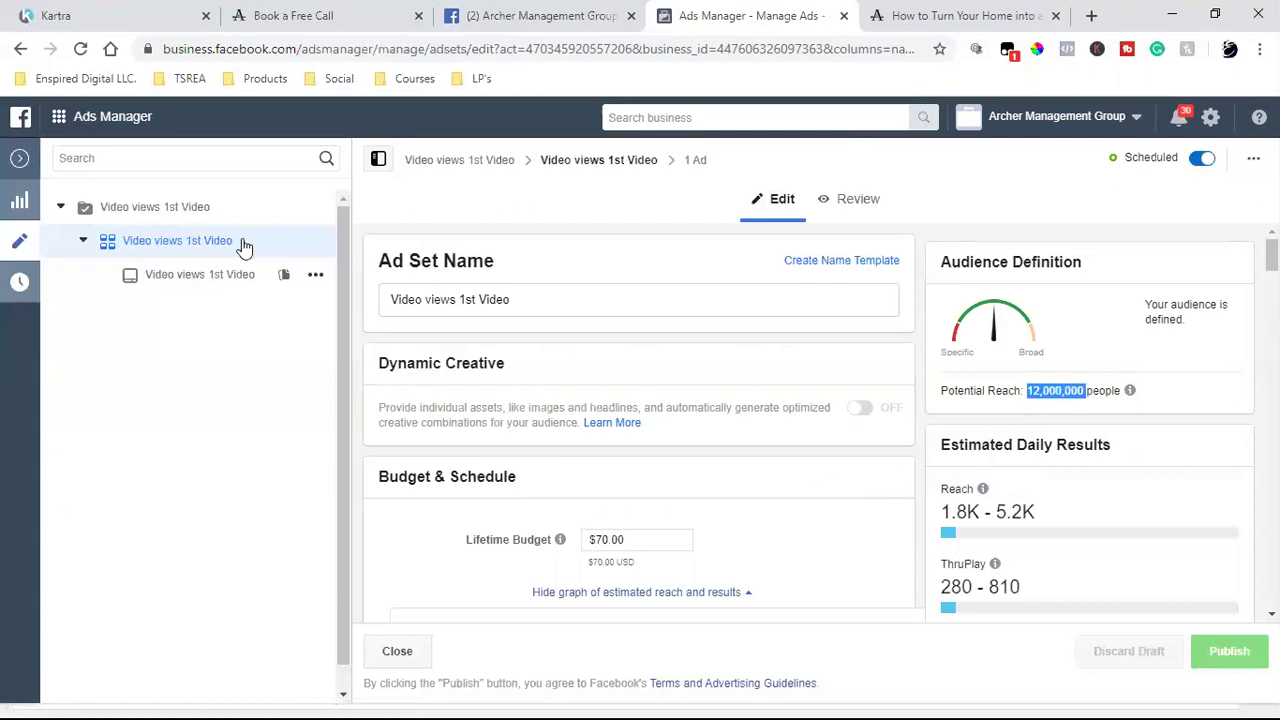
click(19, 158)
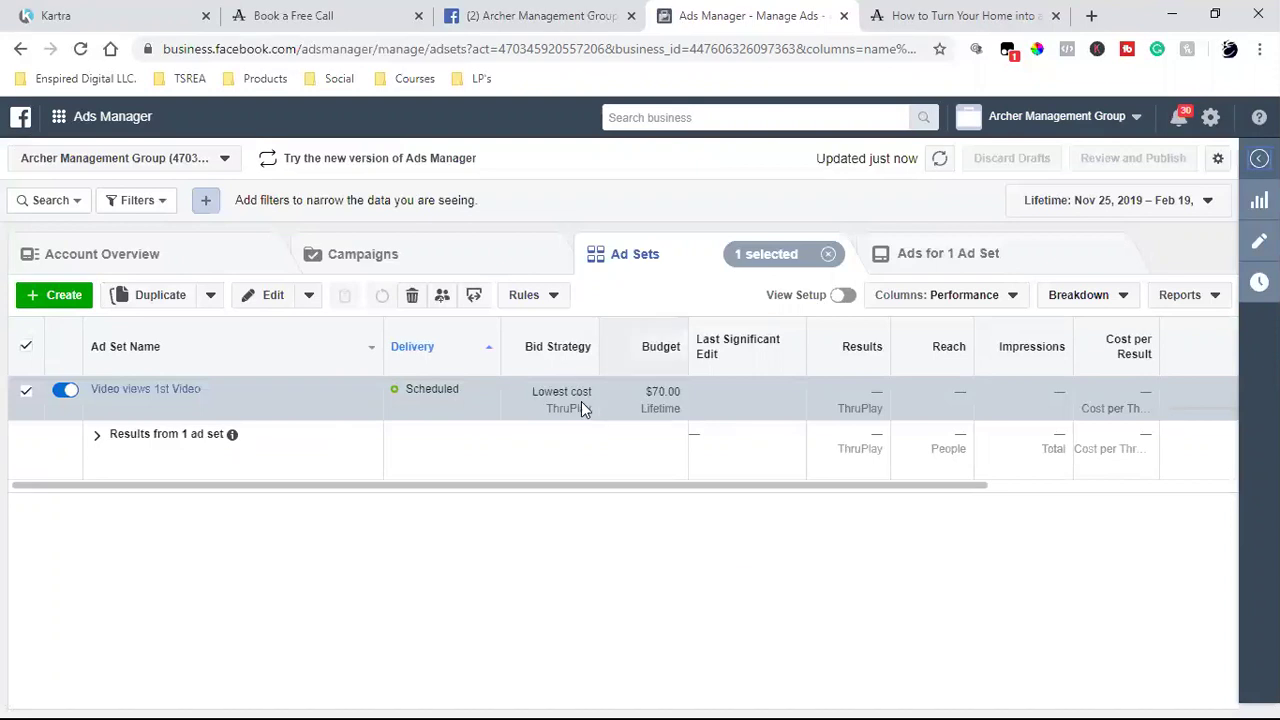
- Mark the Video views 1st Video campaign as a Housing special ad category and publish
click(420, 270)
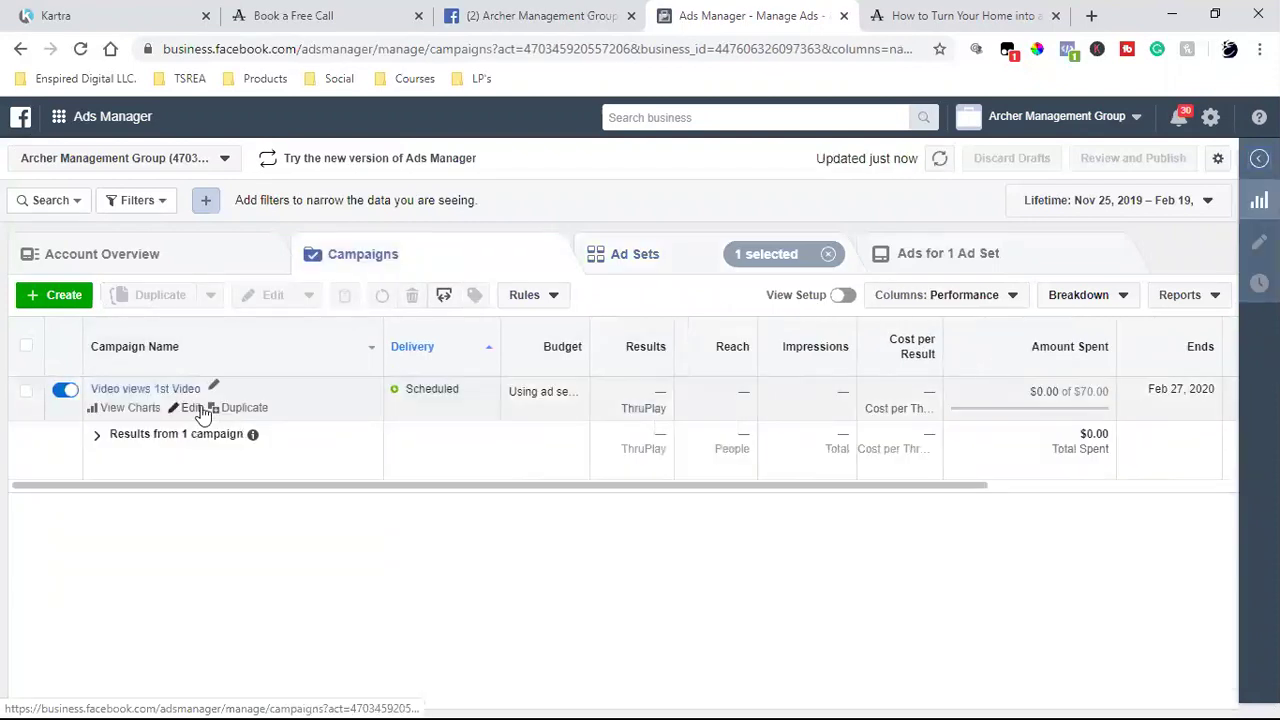
click(198, 409)
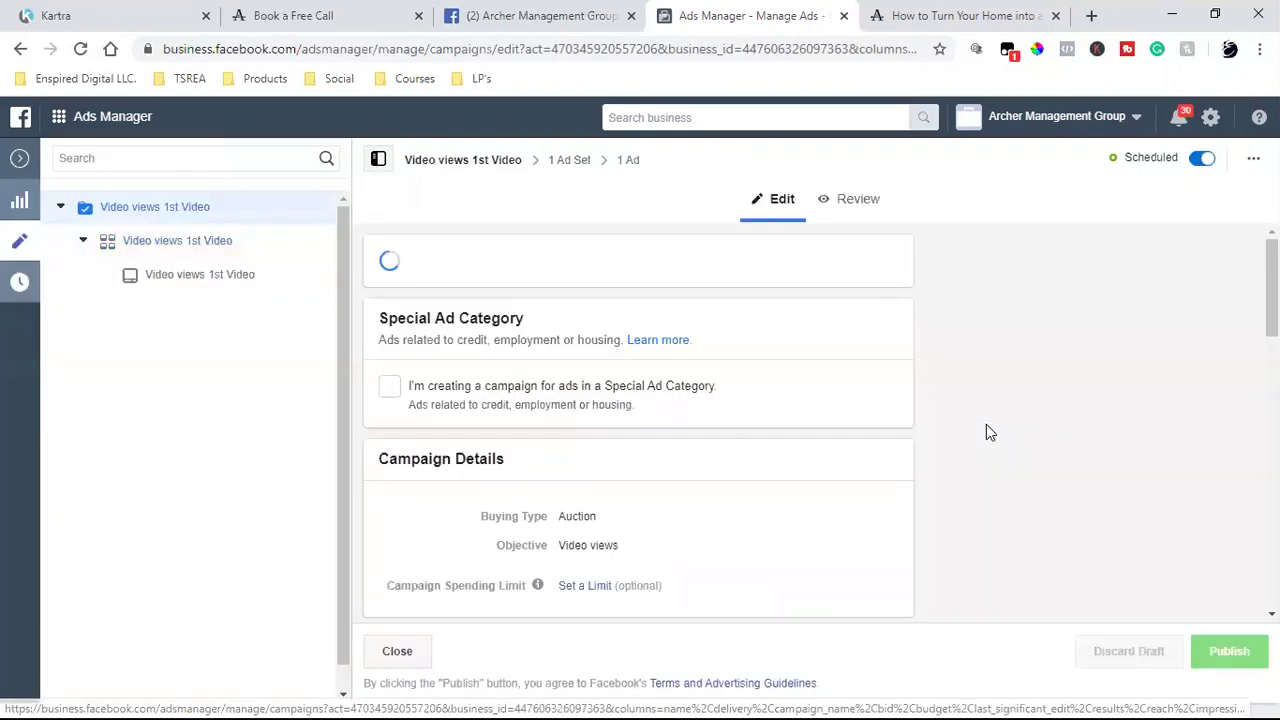
scroll(786, 486, down, 2)
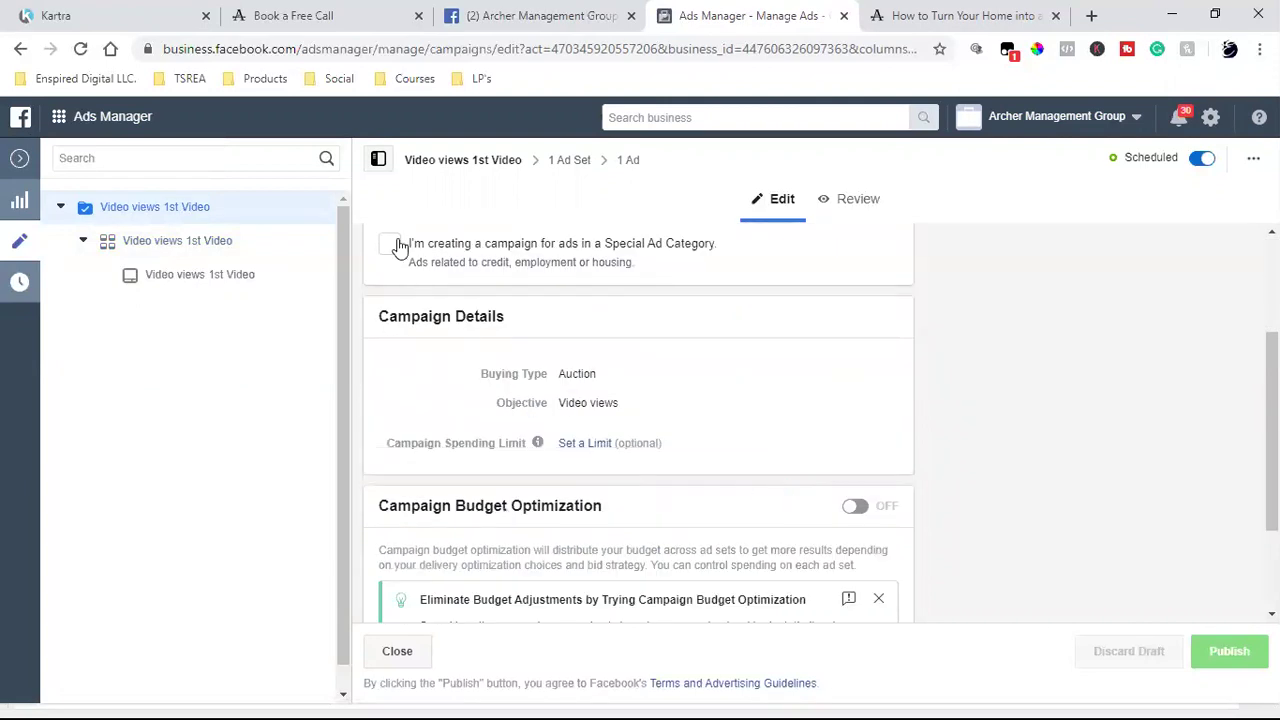
scroll(377, 428, up, 2)
click(396, 433)
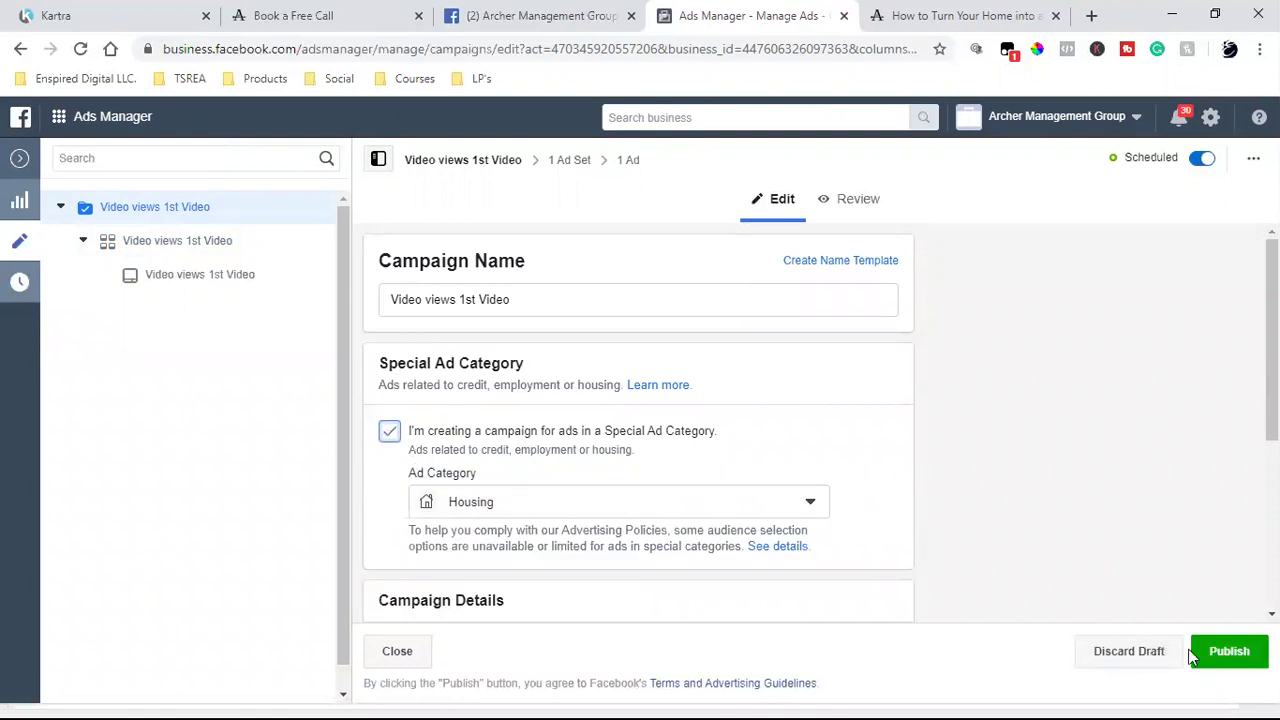
click(1214, 658)
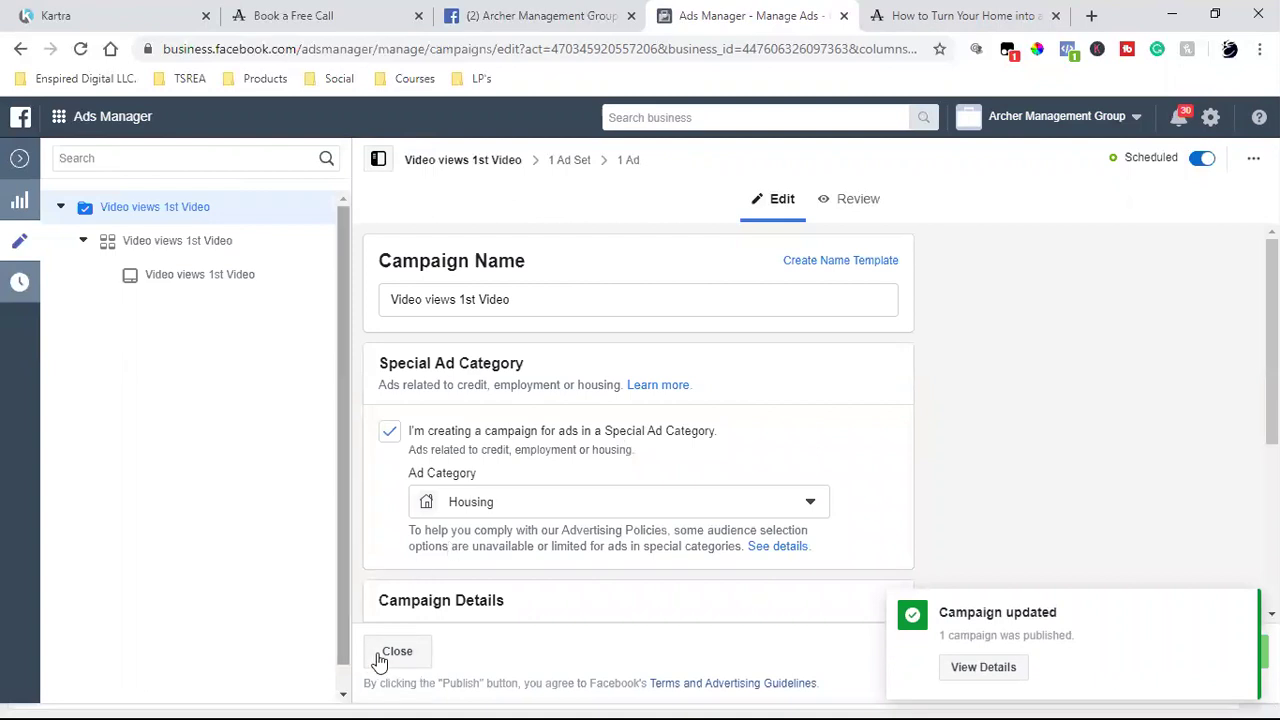
- Close the campaign editor and confirm the Video views 1st Video ad shows In Review
scroll(460, 565, down, 3)
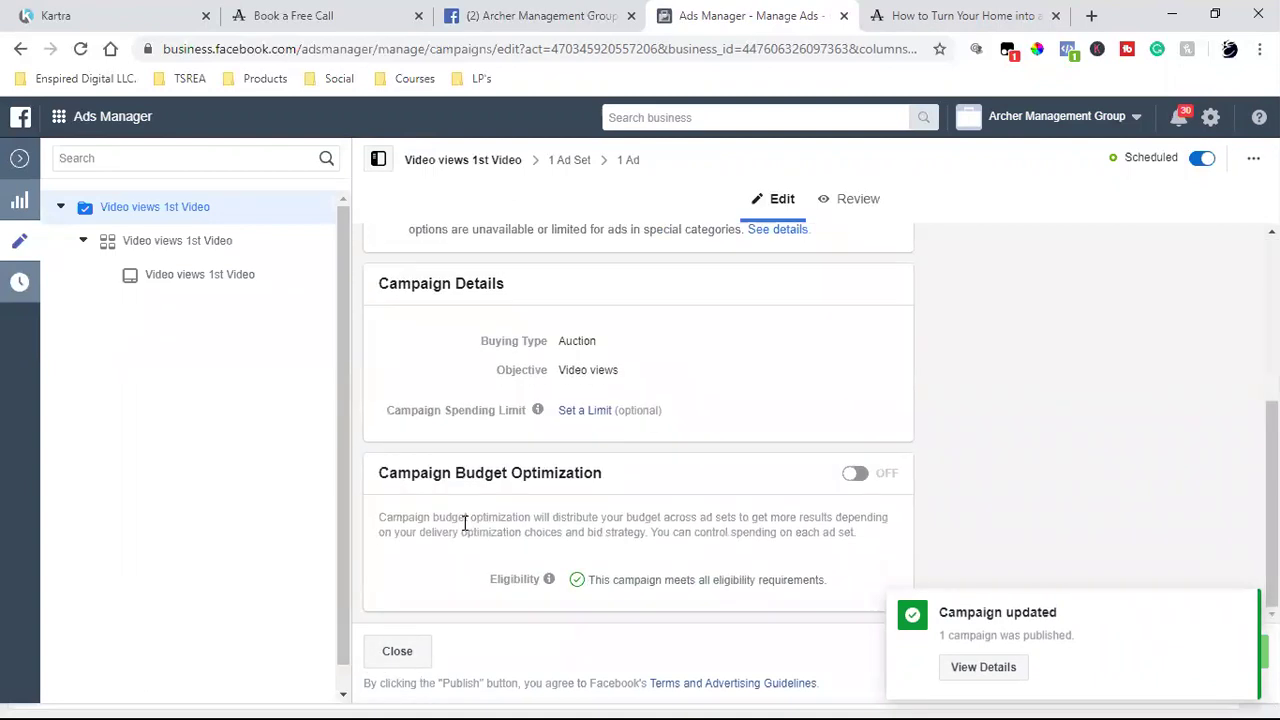
click(400, 651)
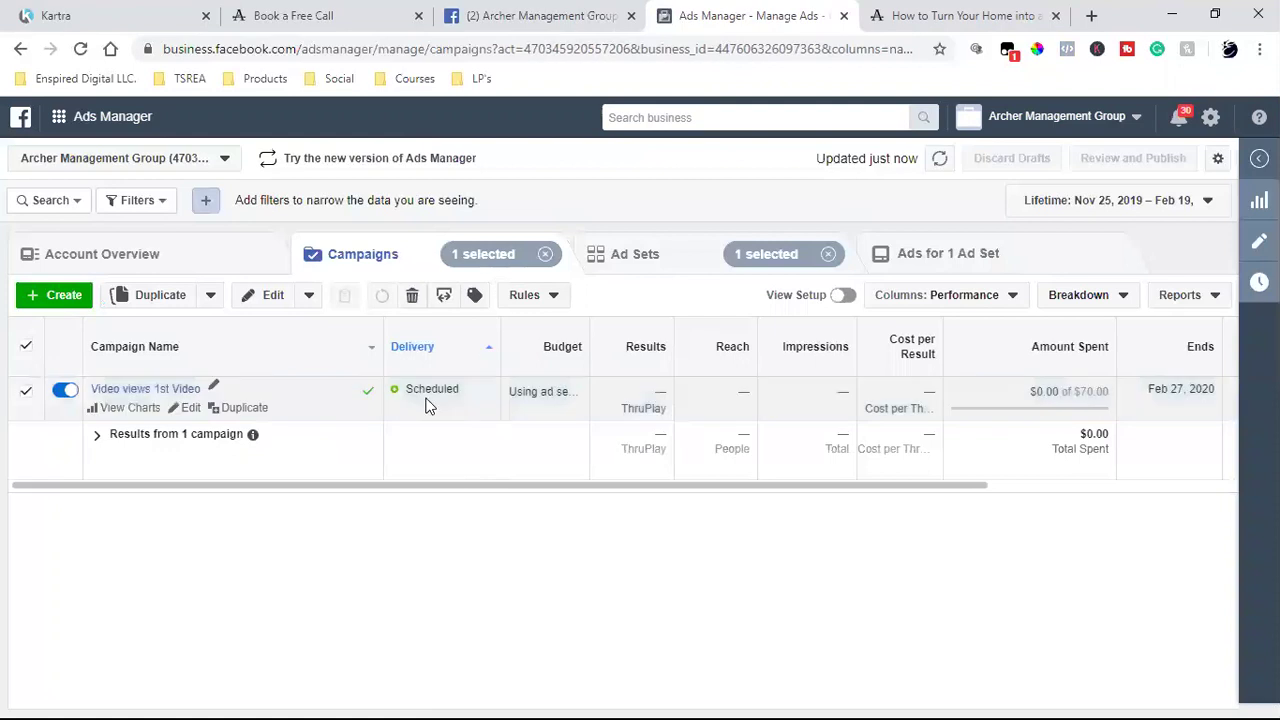
click(635, 256)
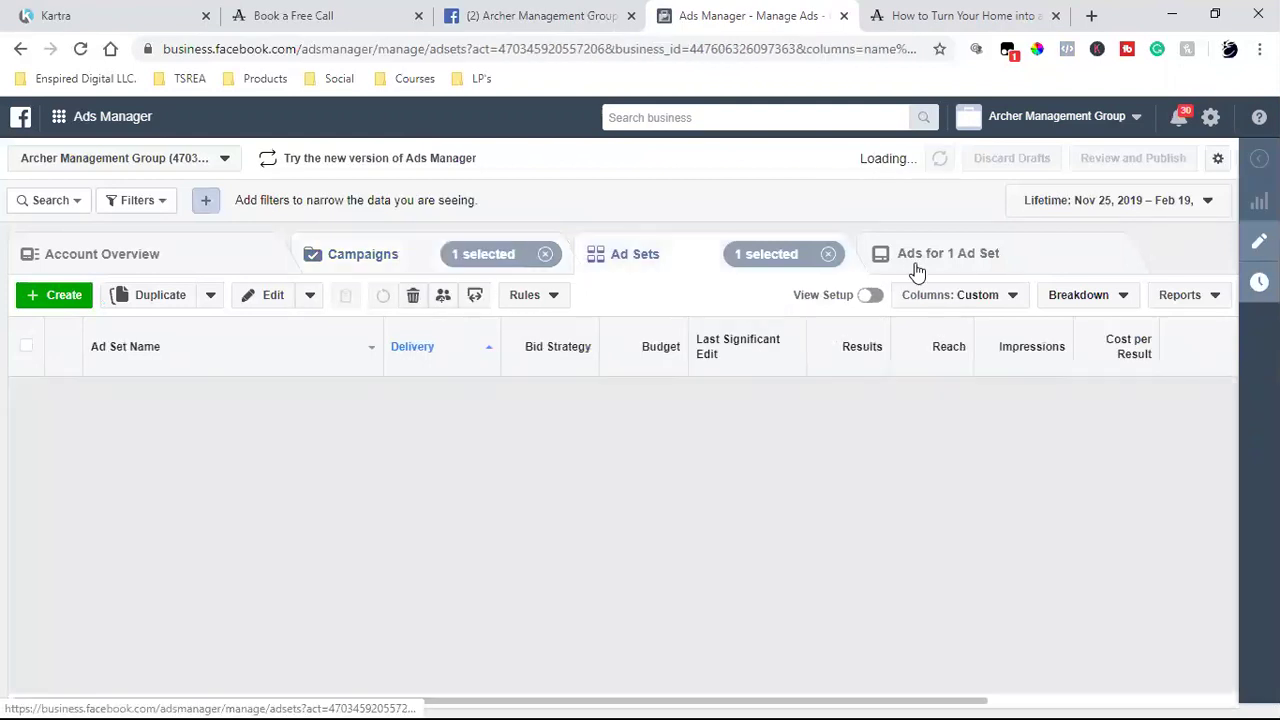
click(914, 271)
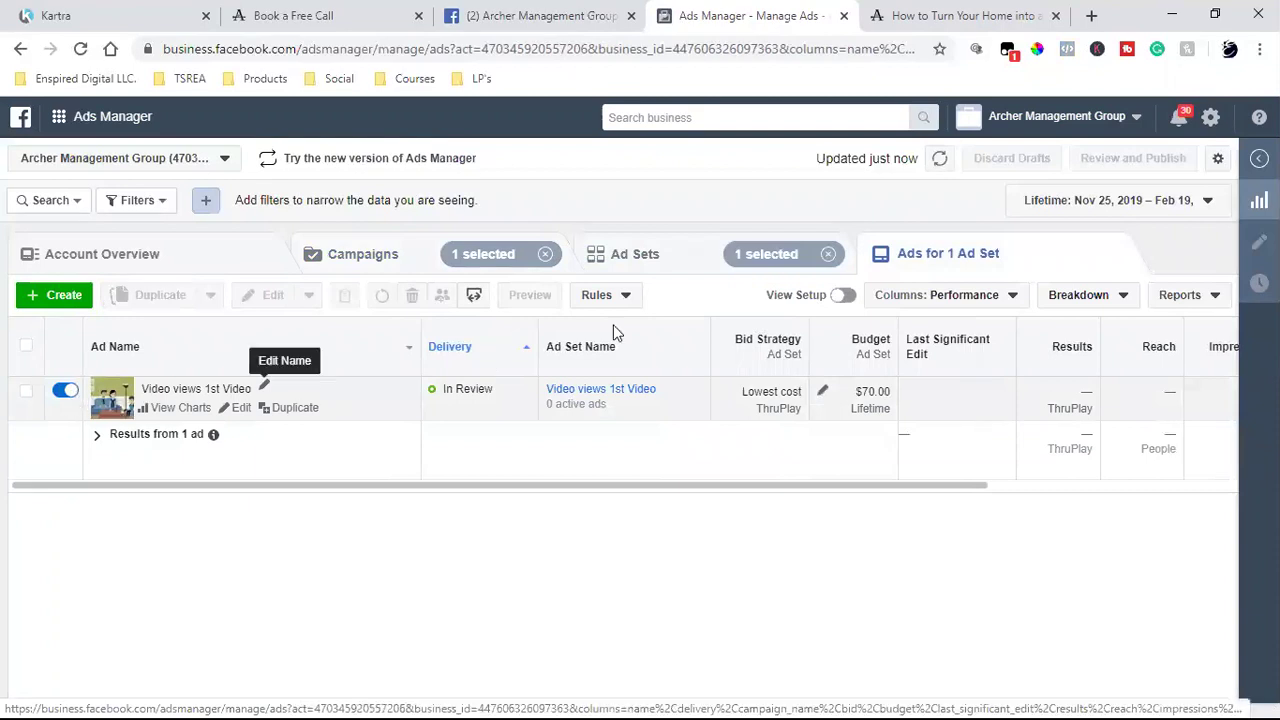
triple_click(468, 391)
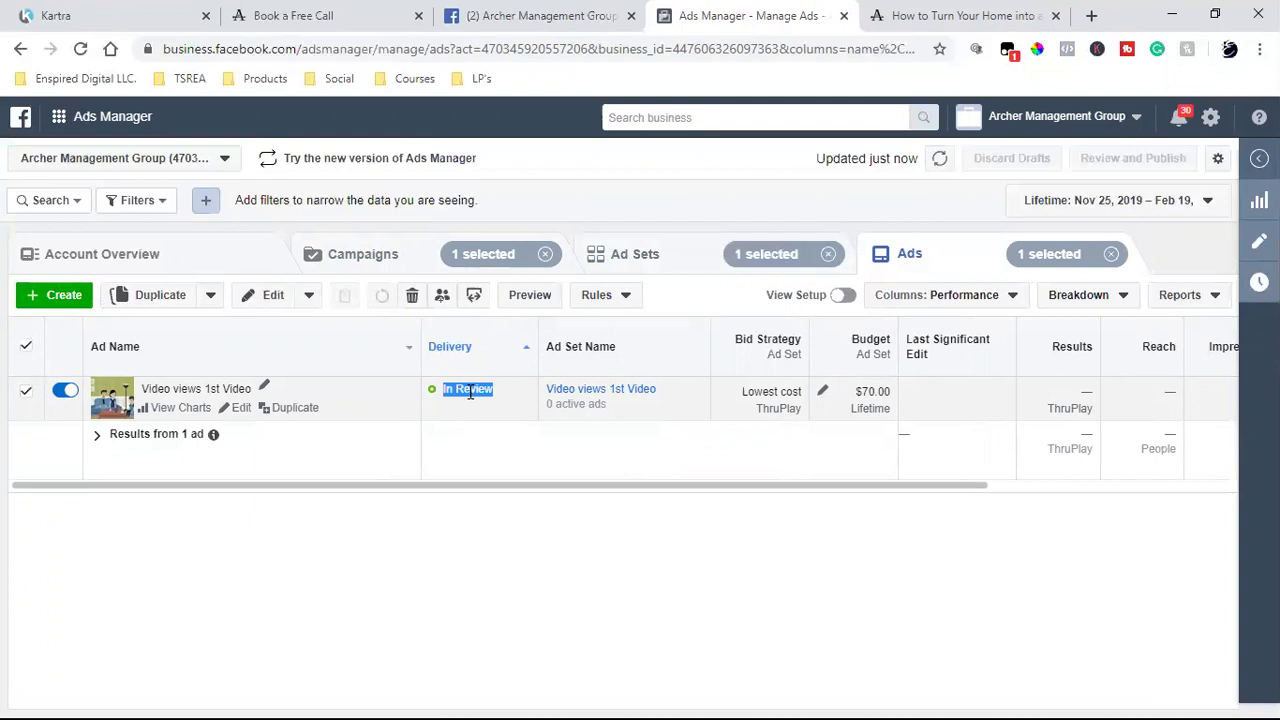
- Confirm the ad set shows Scheduled, then move back through the campaigns and ads lists
click(660, 252)
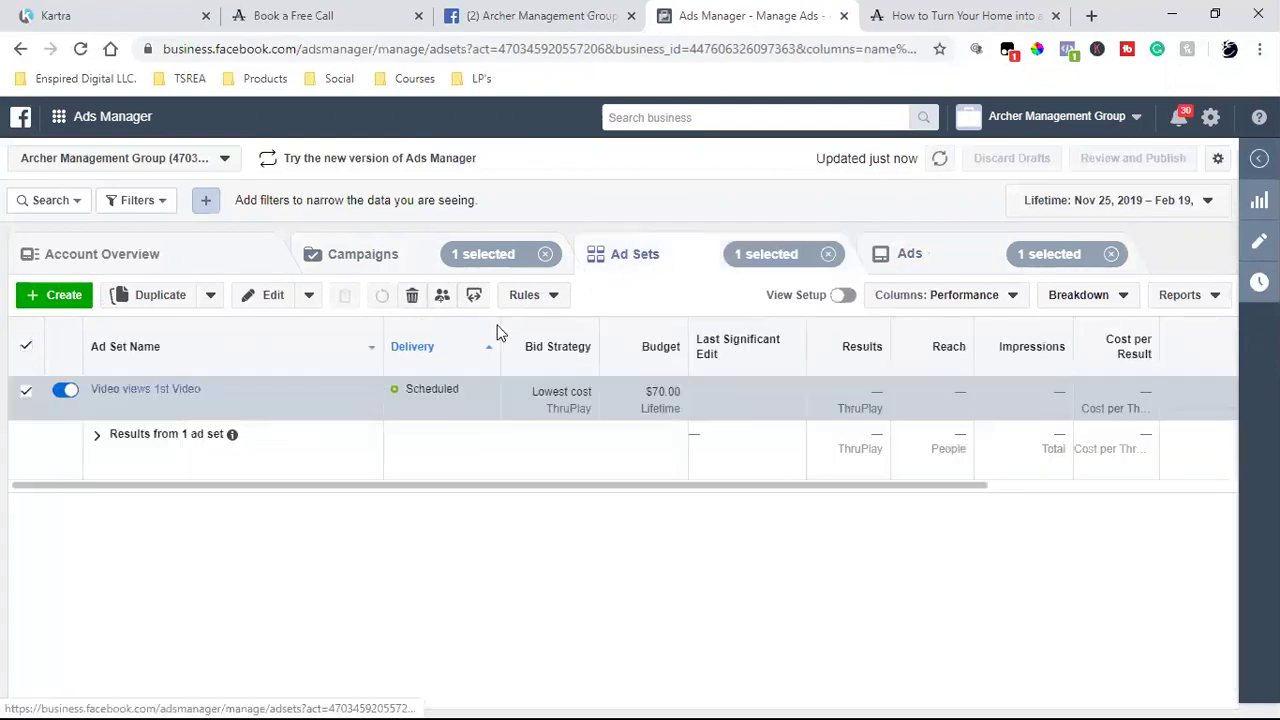
double_click(432, 391)
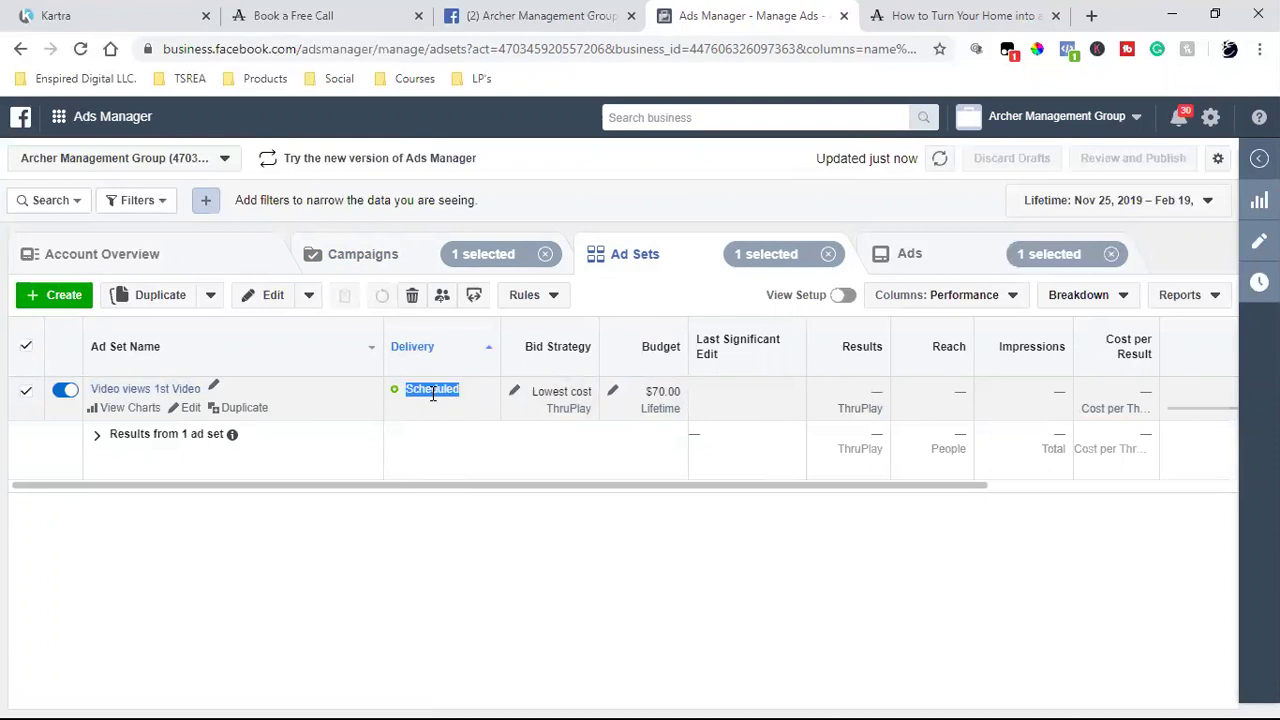
click(372, 264)
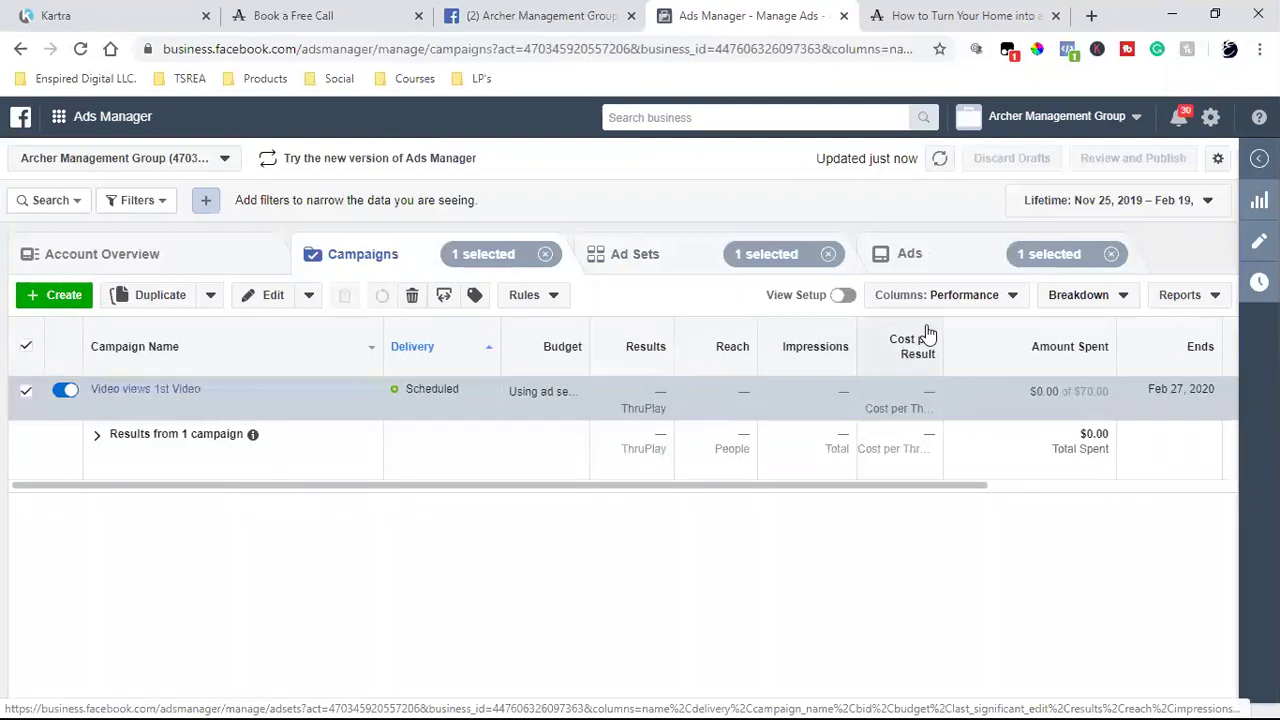
click(940, 254)
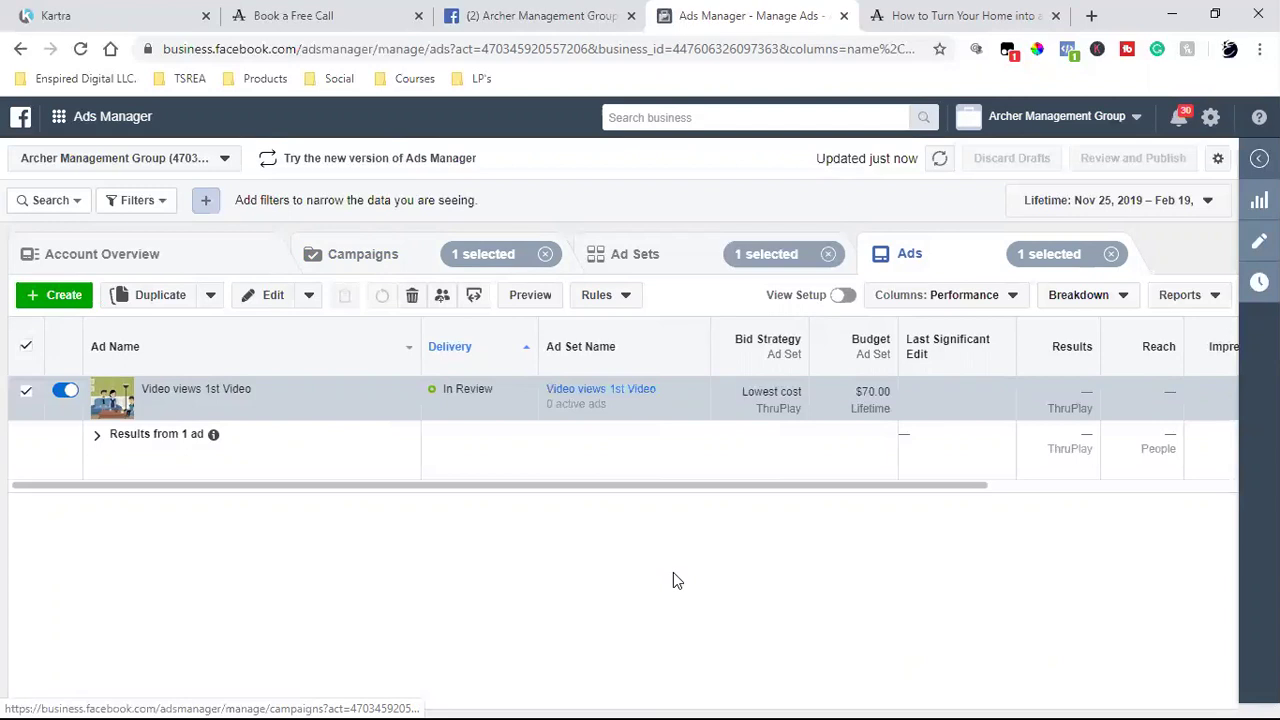
- Reveal the Edit link on the Video views 1st Video ad row
mouse_move(240, 427)
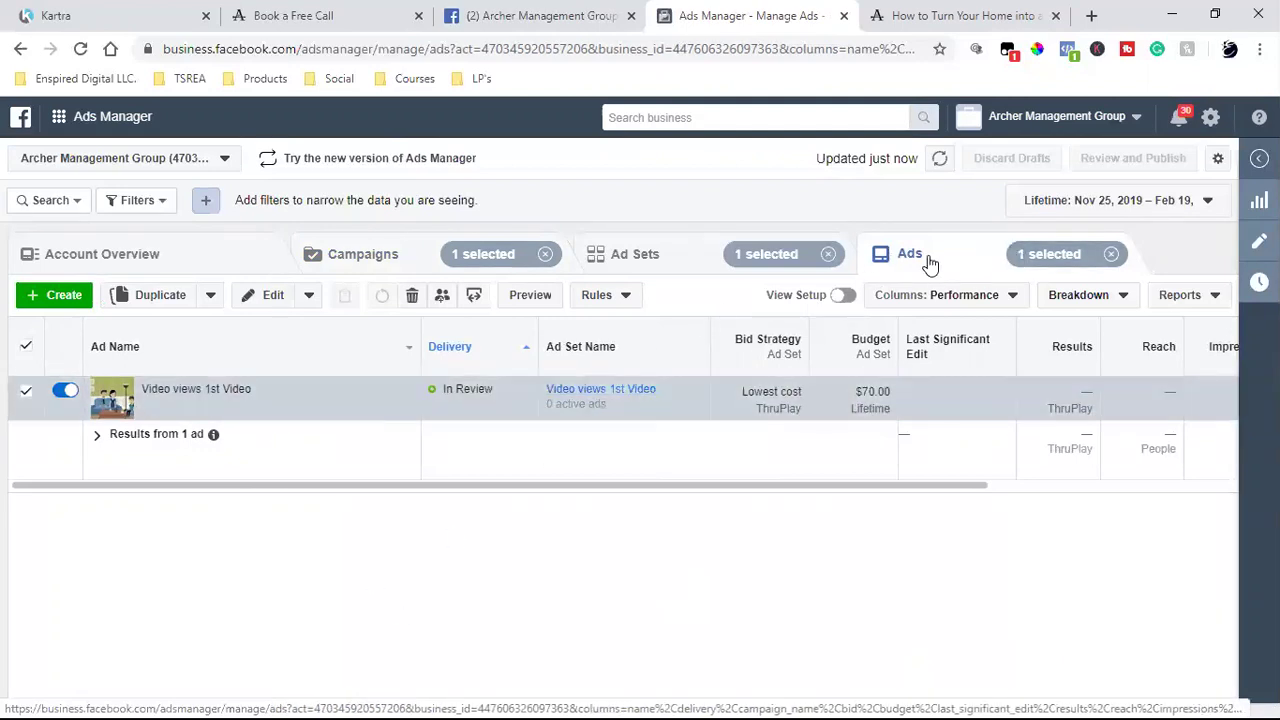
- Open the Video views 1st Video ad and preview it in the Facebook Desktop News Feed
mouse_move(418, 394)
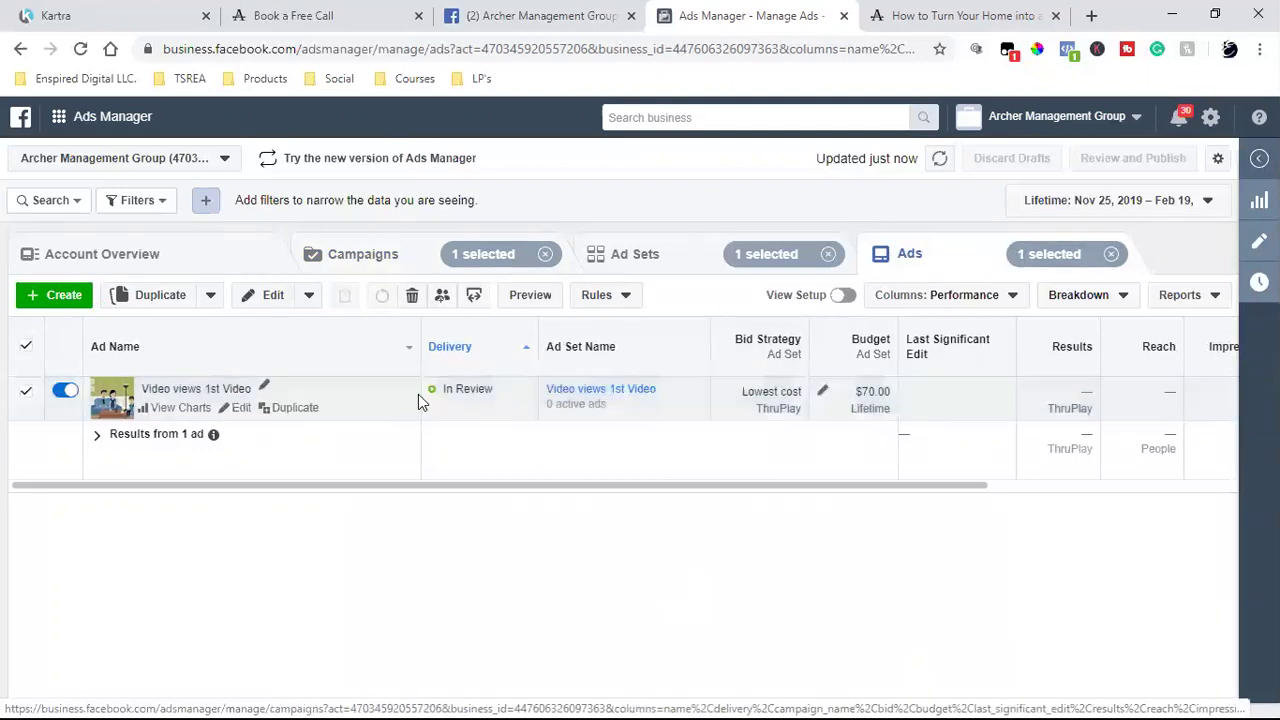
click(249, 414)
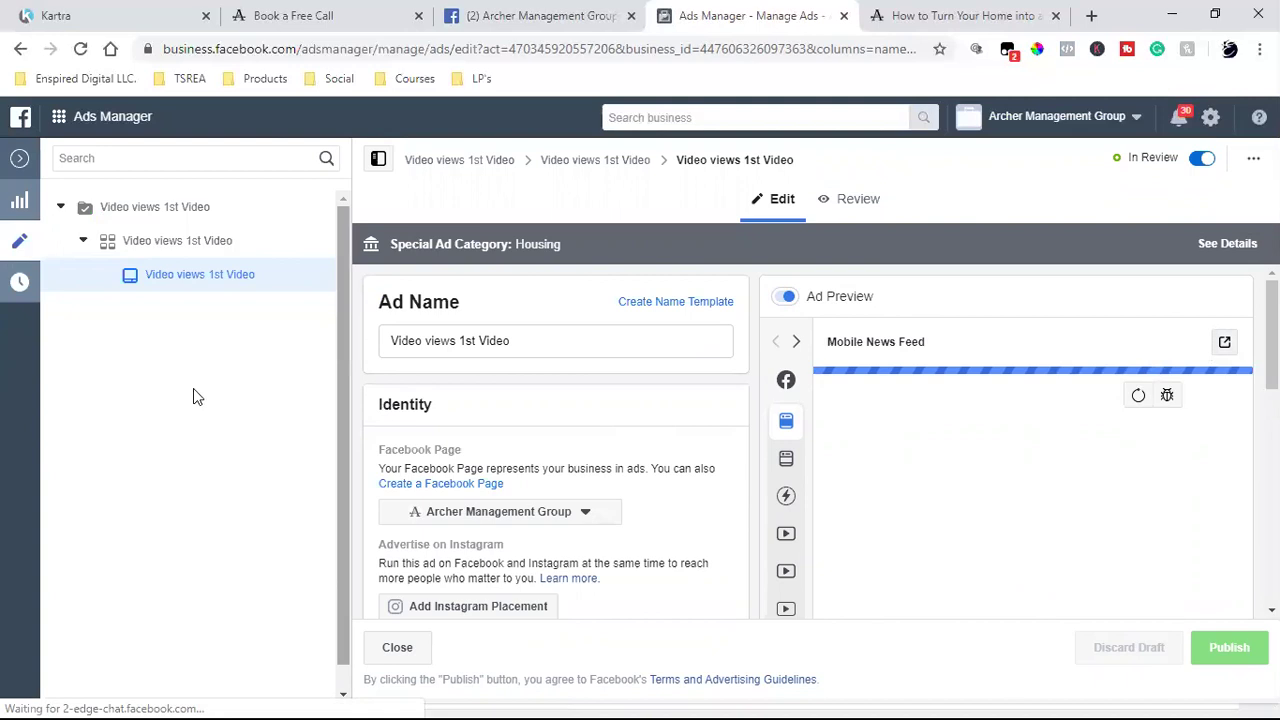
click(1226, 344)
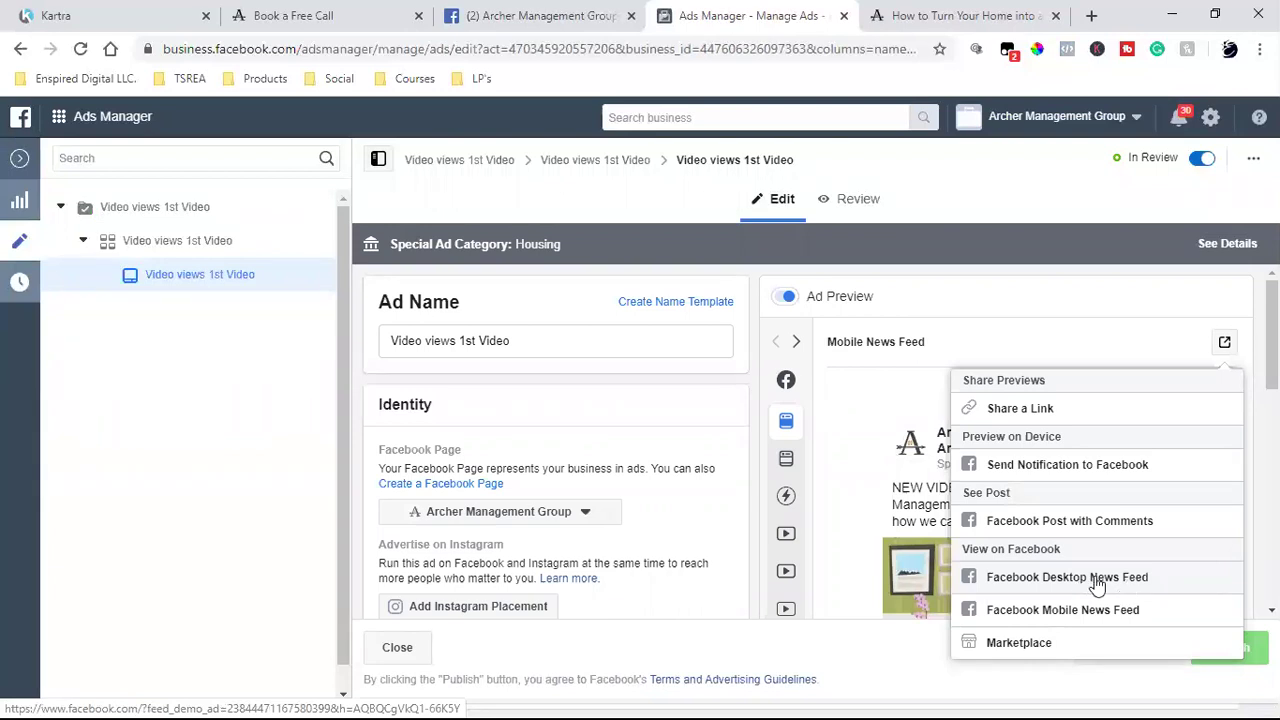
click(1097, 586)
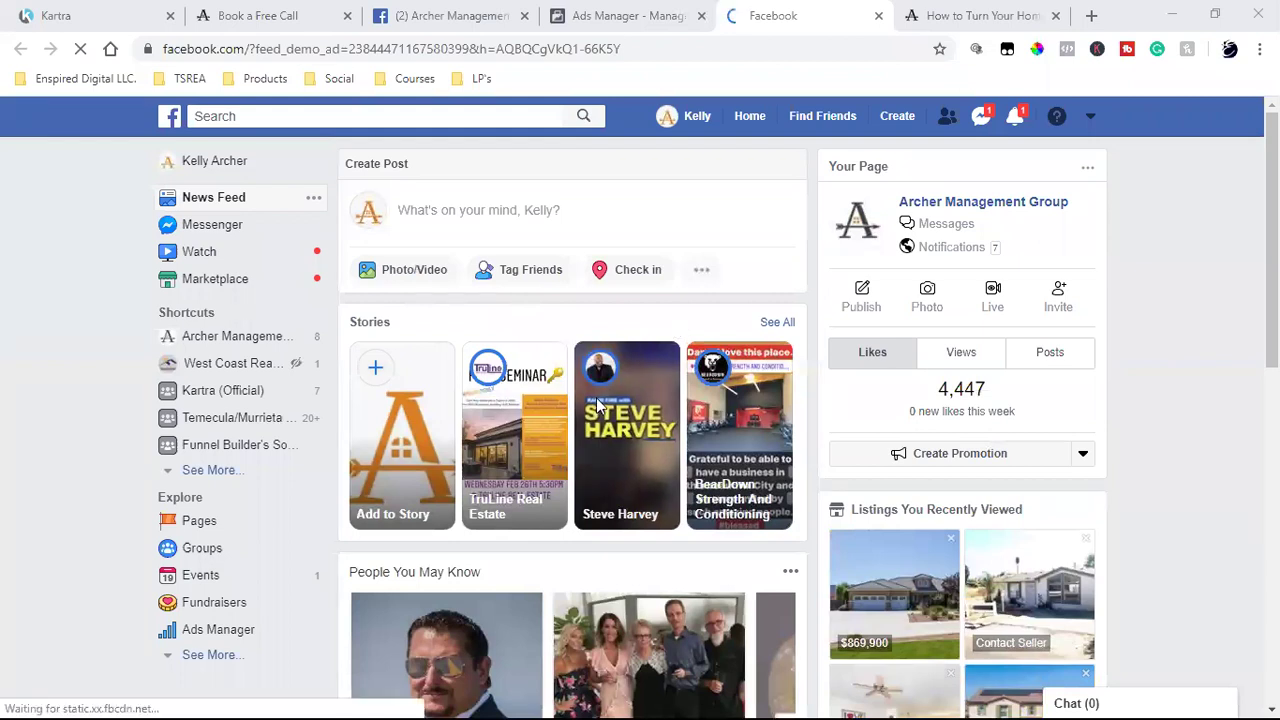
- Find the sponsored Archer Management Group video post and follow its Learn More link
scroll(598, 404, down, 1)
scroll(598, 404, down, 4)
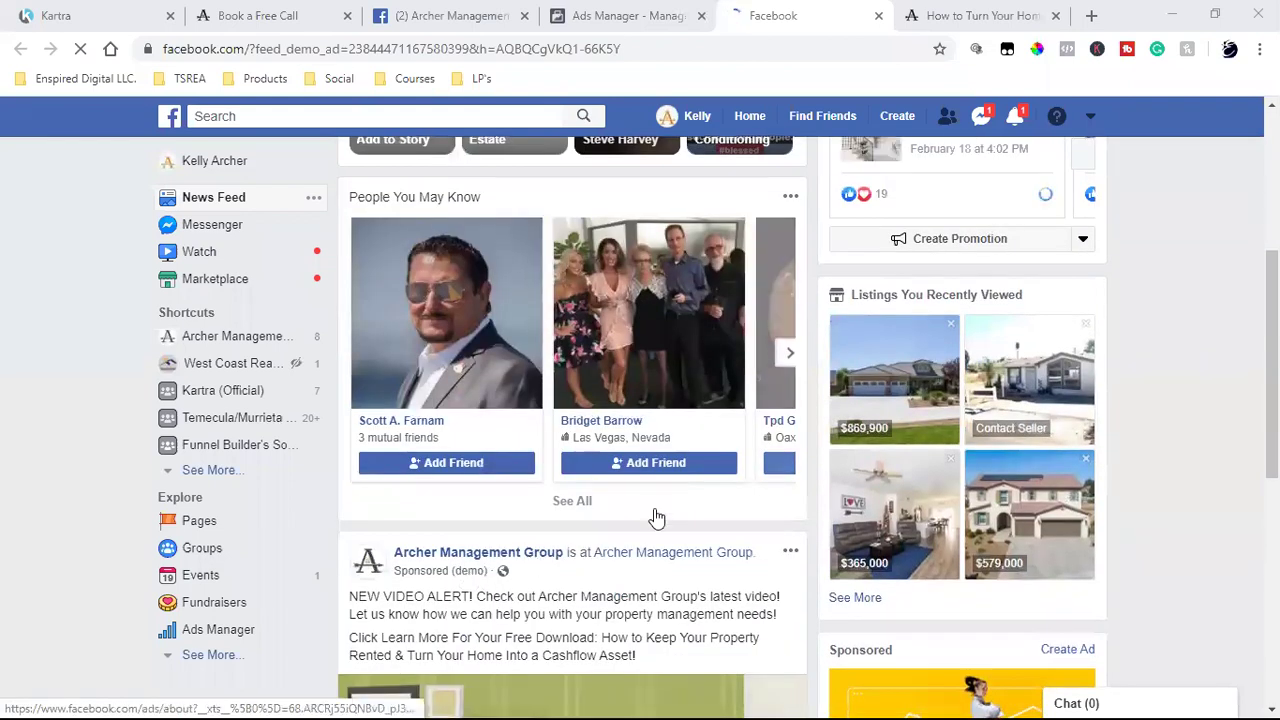
scroll(656, 518, down, 2)
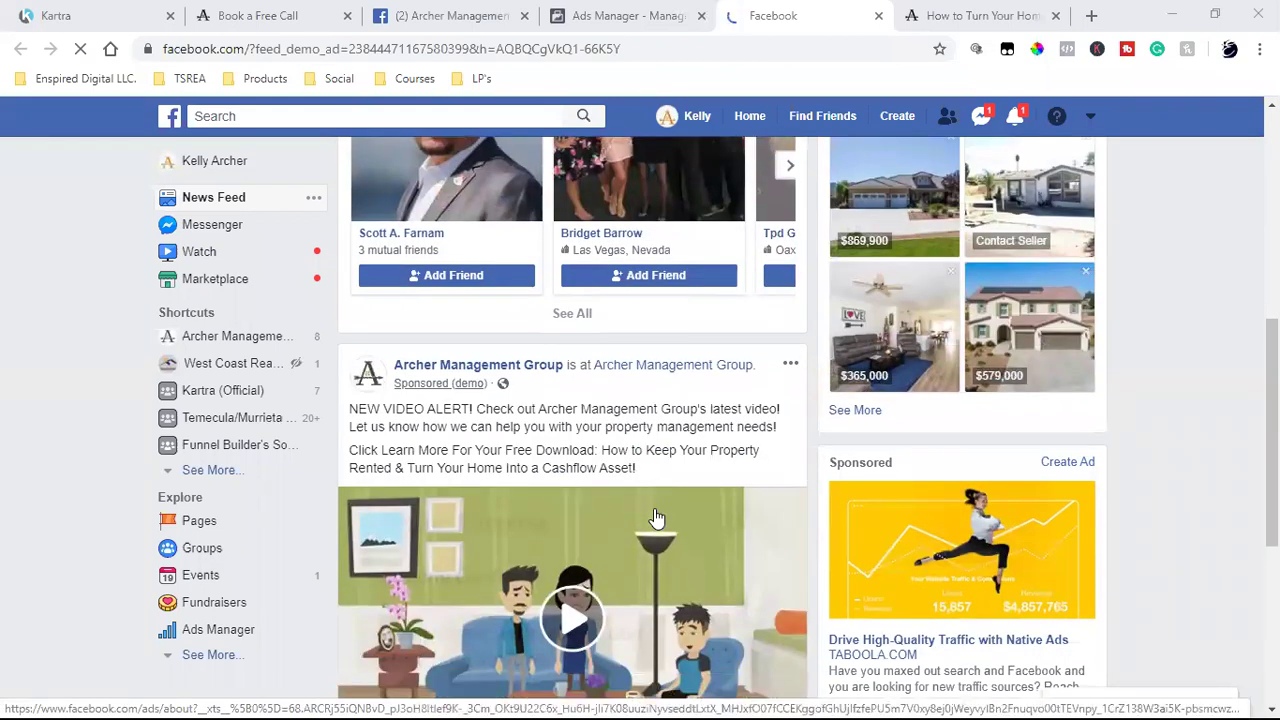
scroll(656, 518, down, 2)
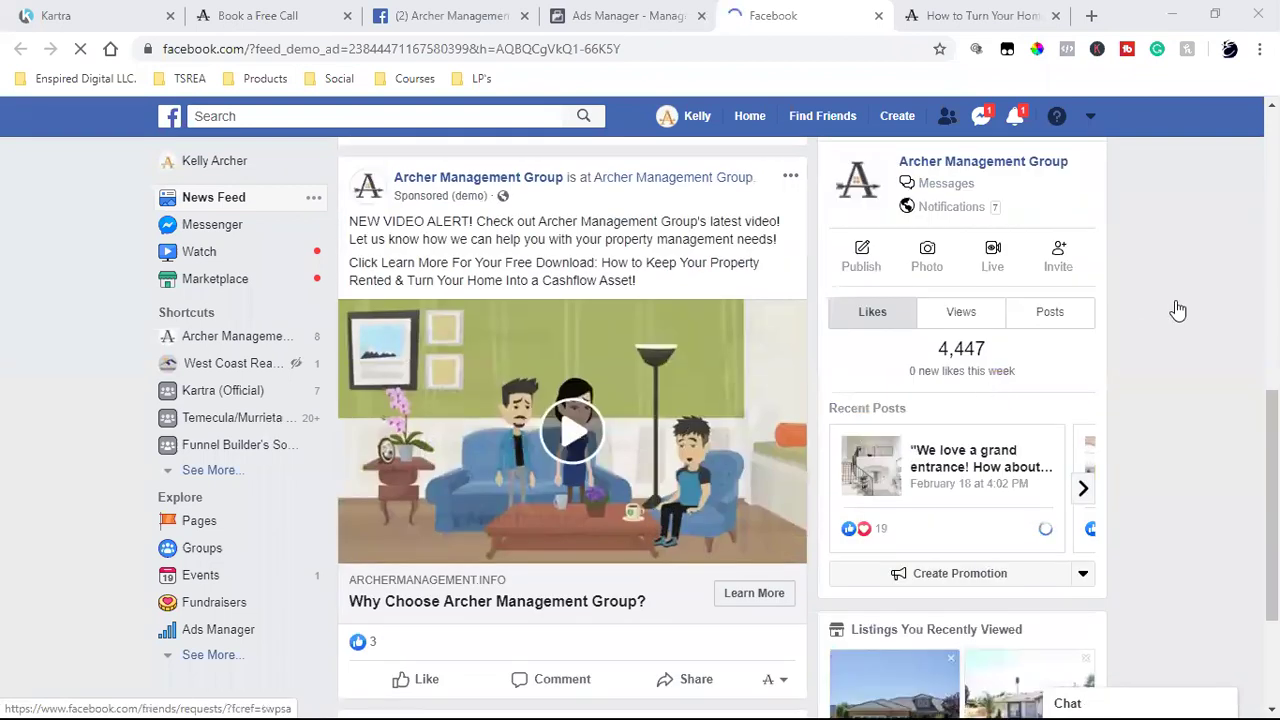
scroll(1012, 620, down, 5)
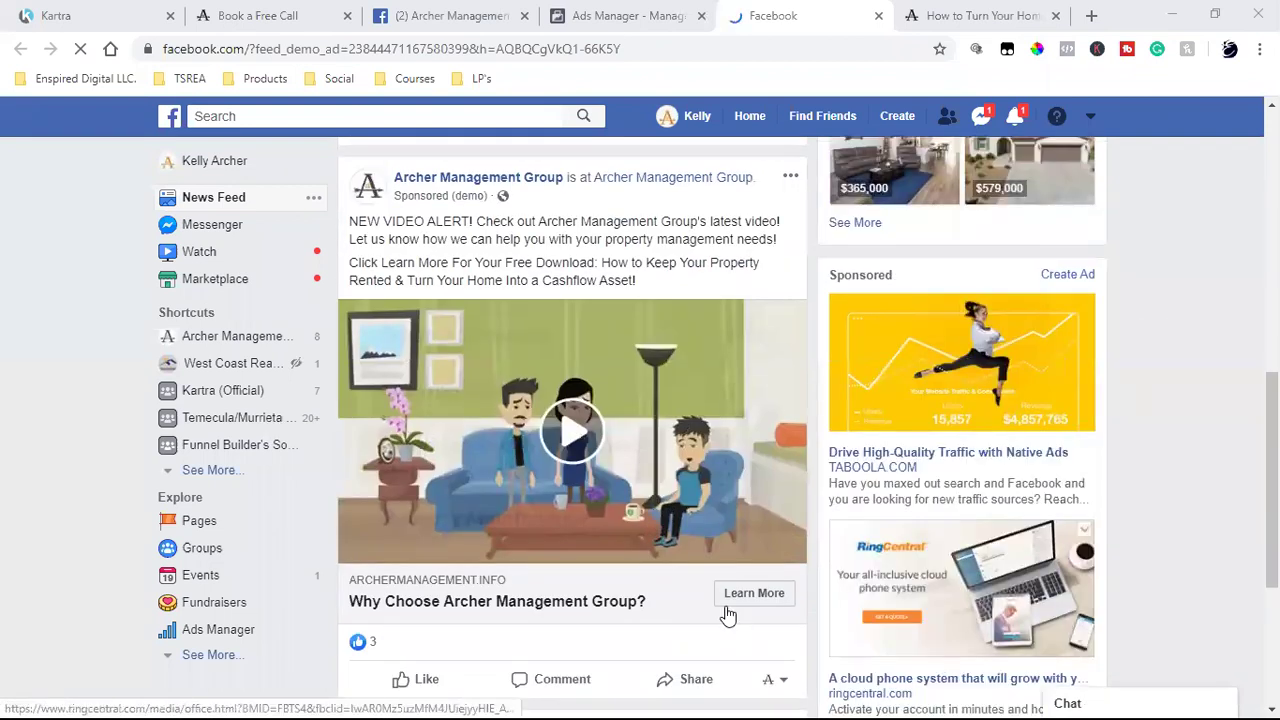
click(761, 602)
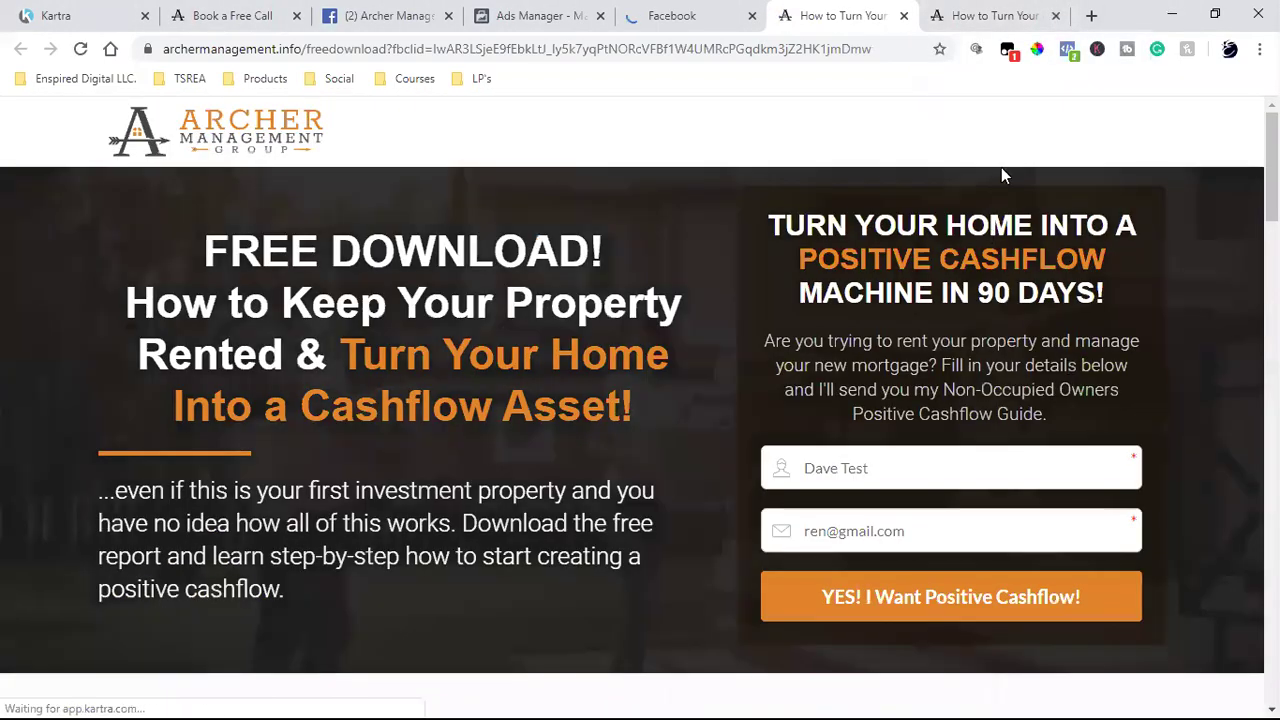
- Close the duplicate 'How to Turn Your Home' tab and watch the sponsored ad video
click(1055, 16)
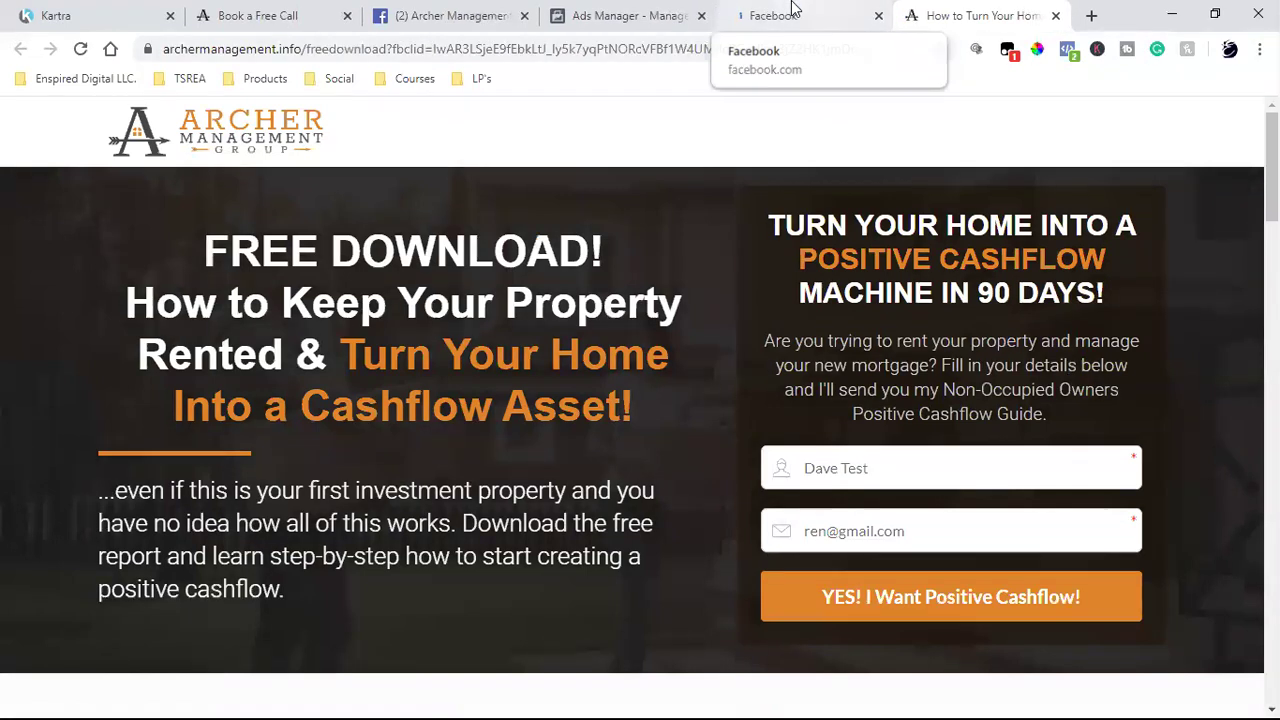
click(793, 12)
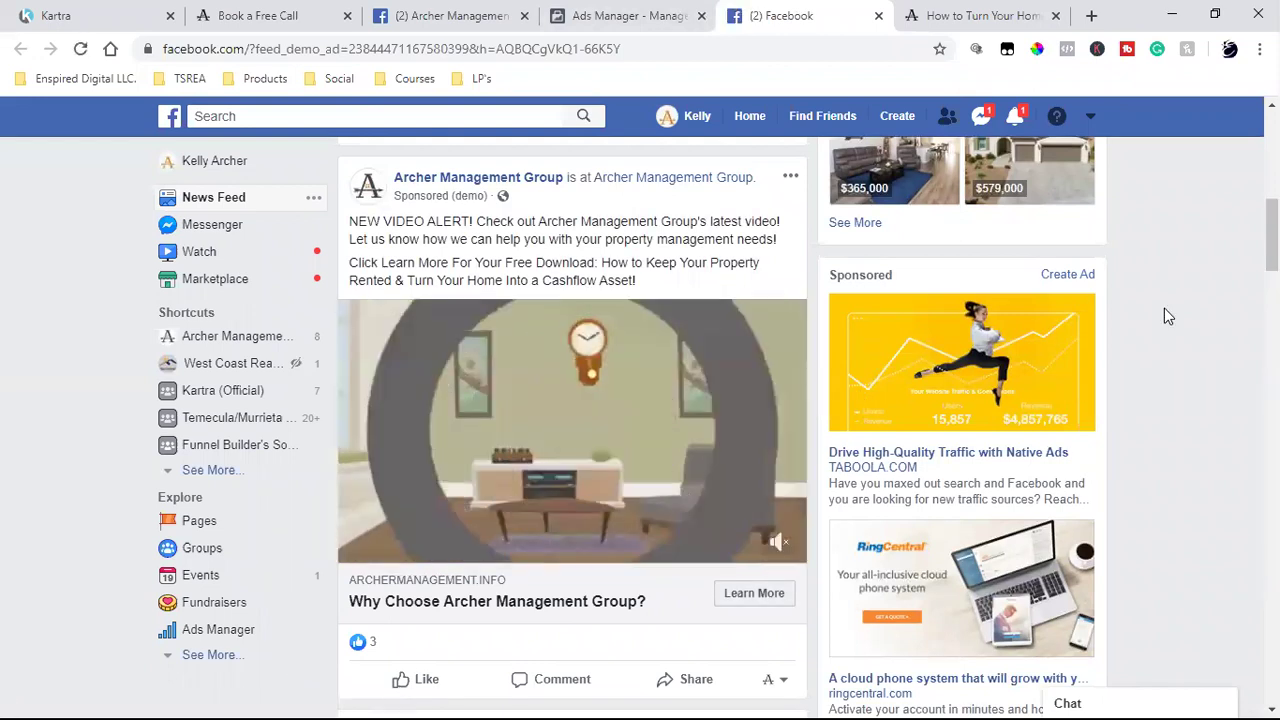
mouse_move(580, 394)
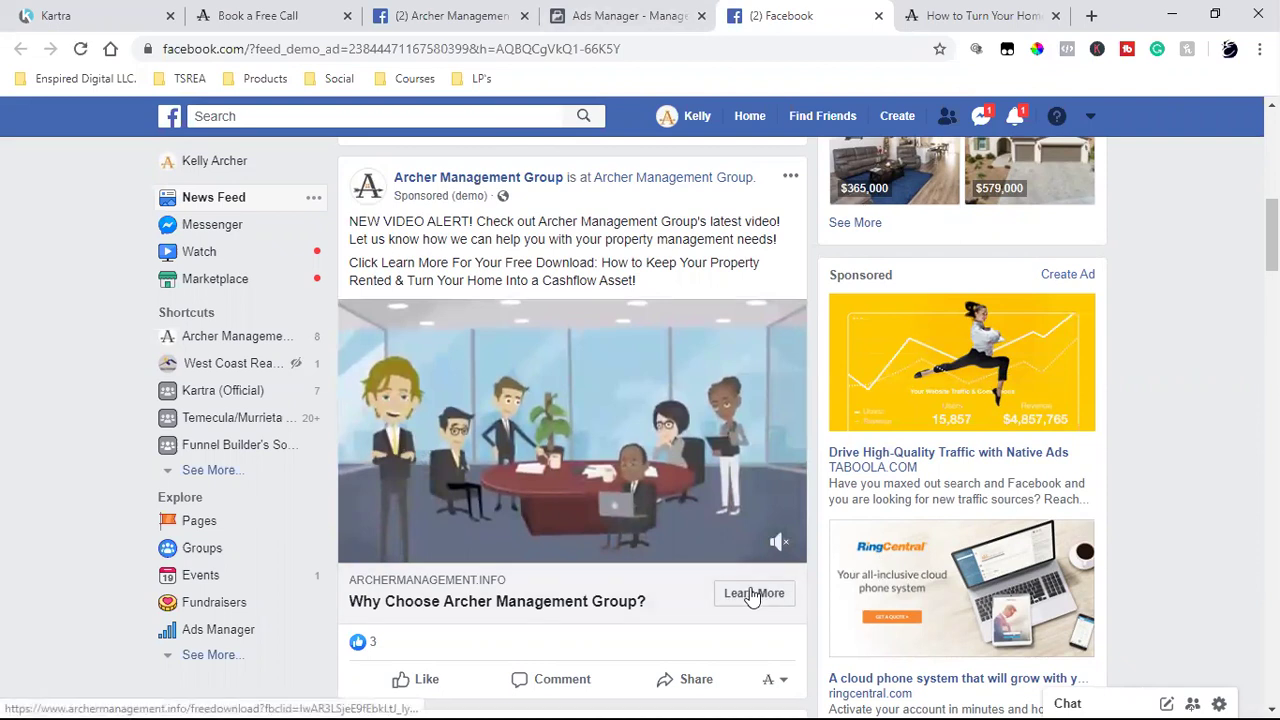
mouse_move(587, 437)
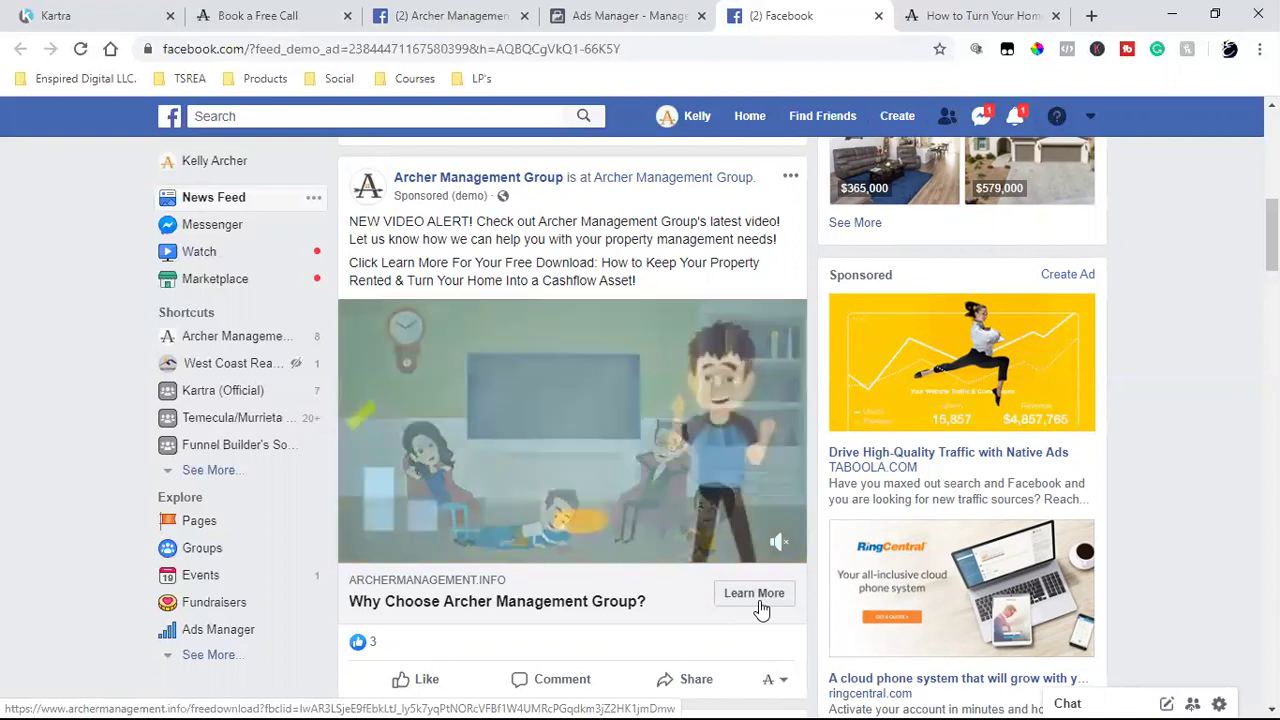
- Compare the free-download landing page with the sponsored post and check its full web address
click(945, 12)
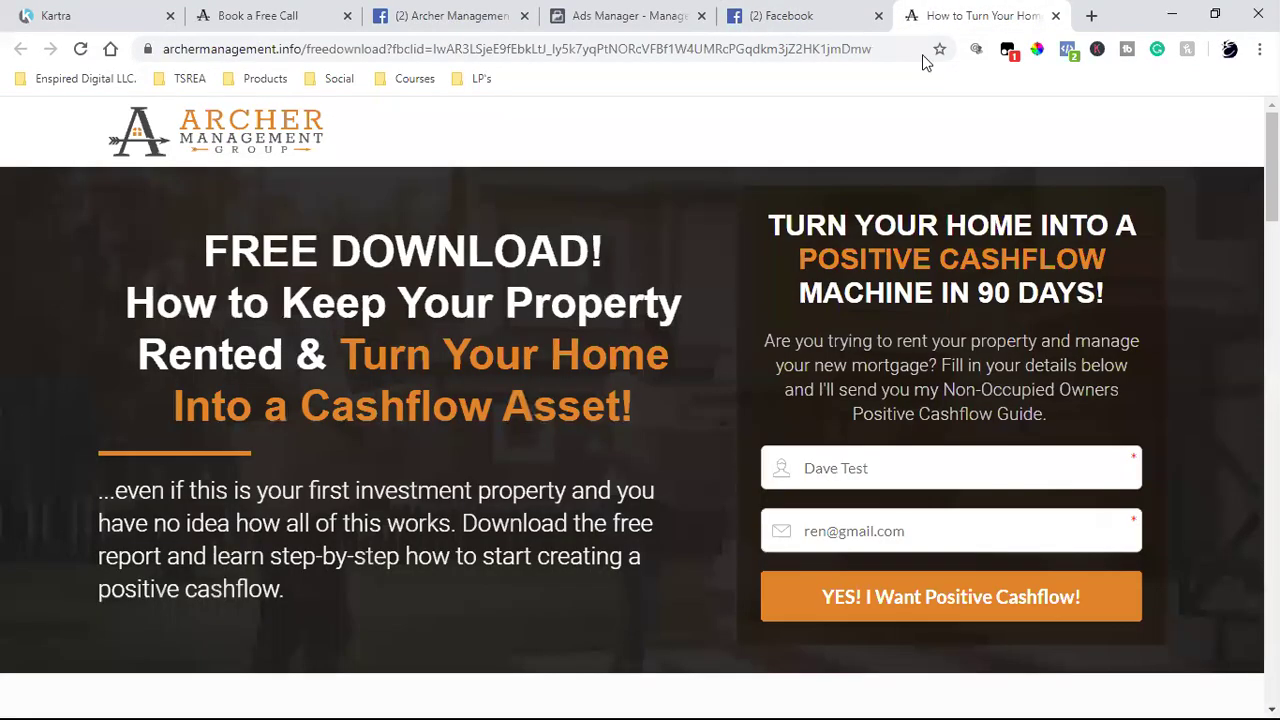
click(800, 12)
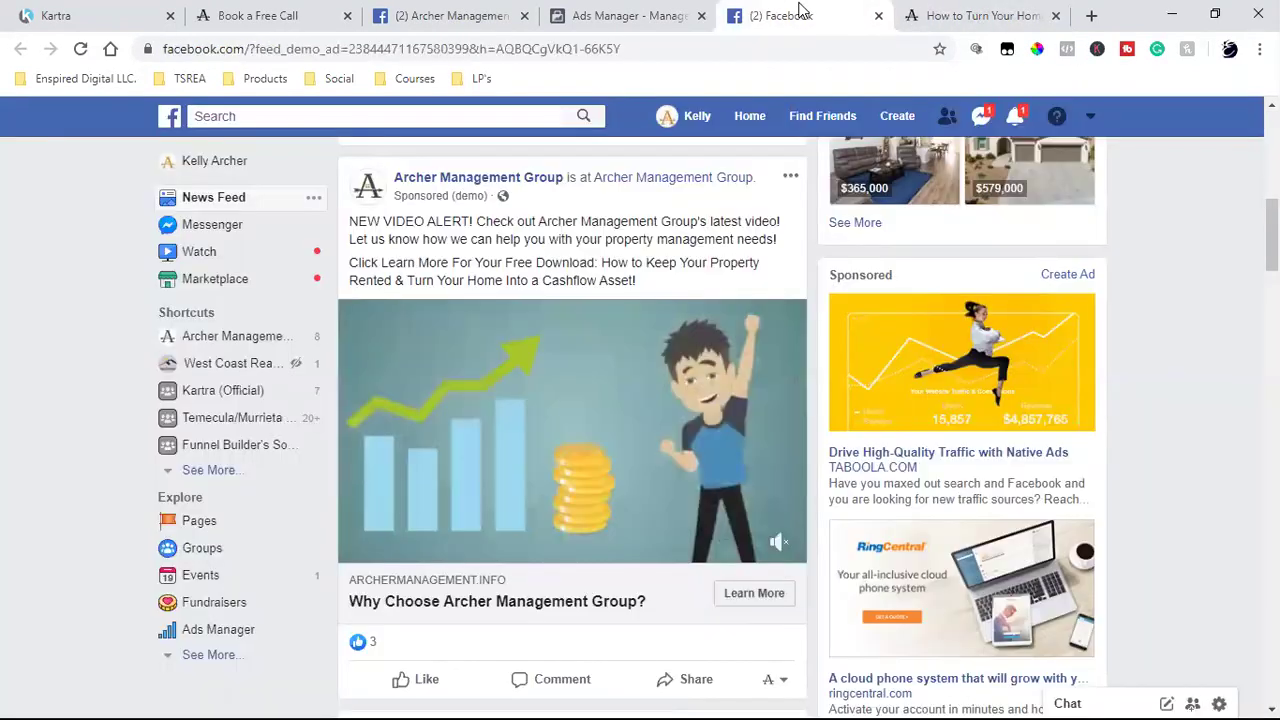
triple_click(432, 239)
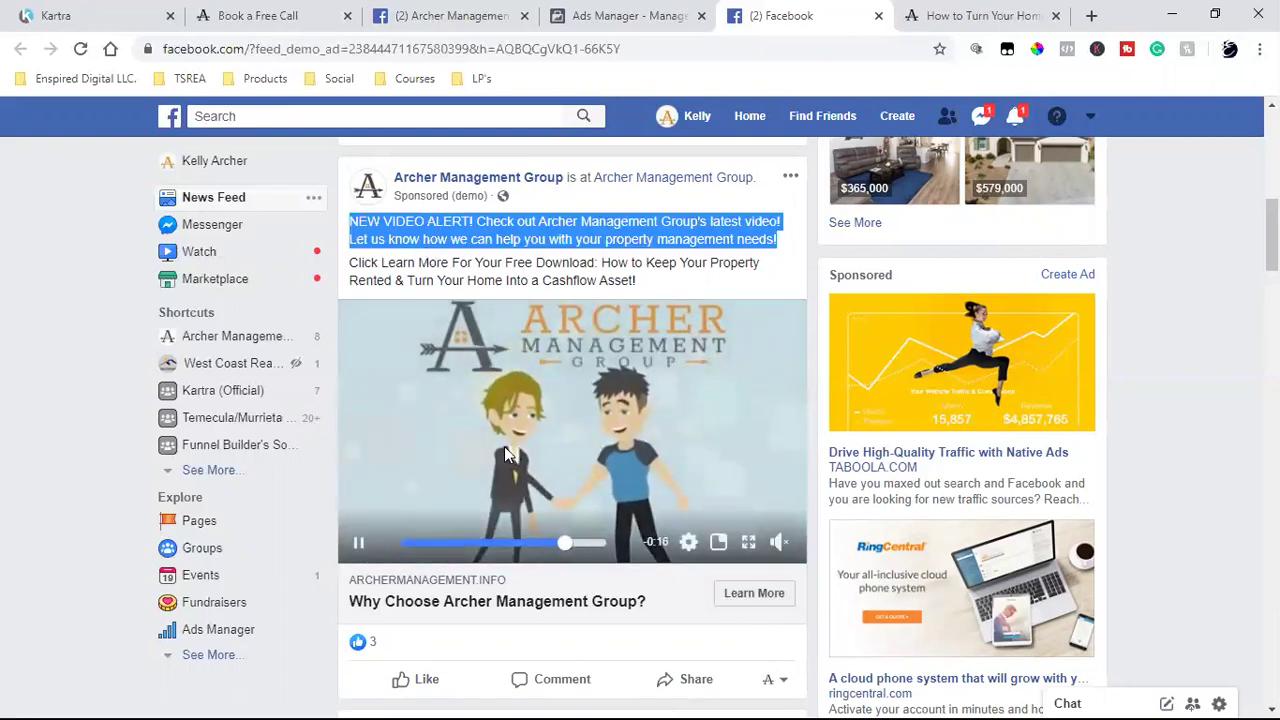
click(945, 14)
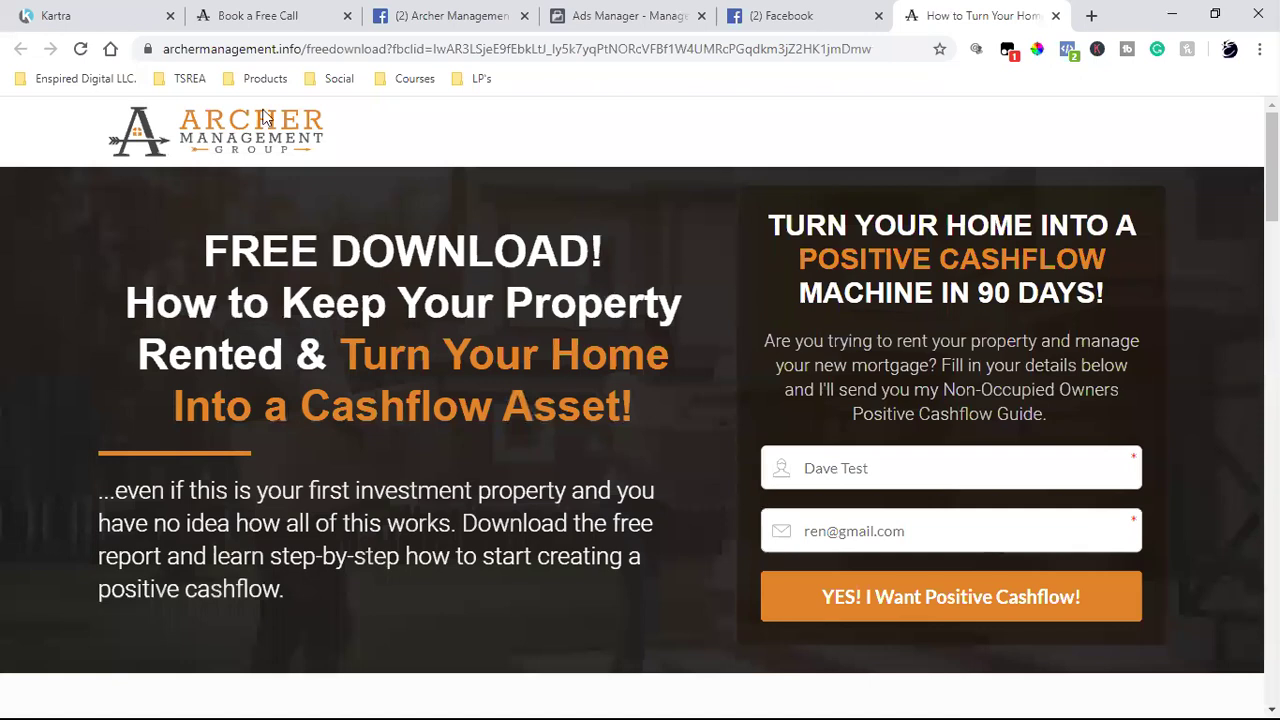
click(330, 49)
click(330, 49)
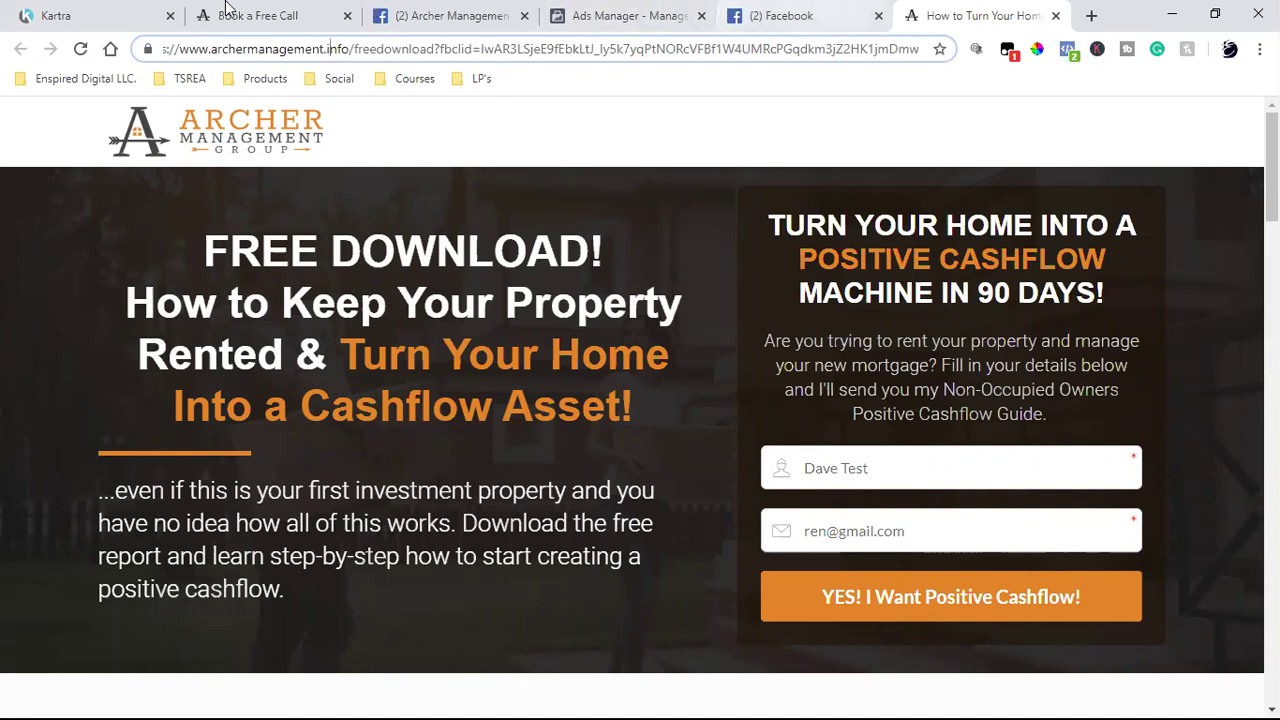
- Cross-check the ad editor, Book a Free Call page and sponsored post text
click(603, 12)
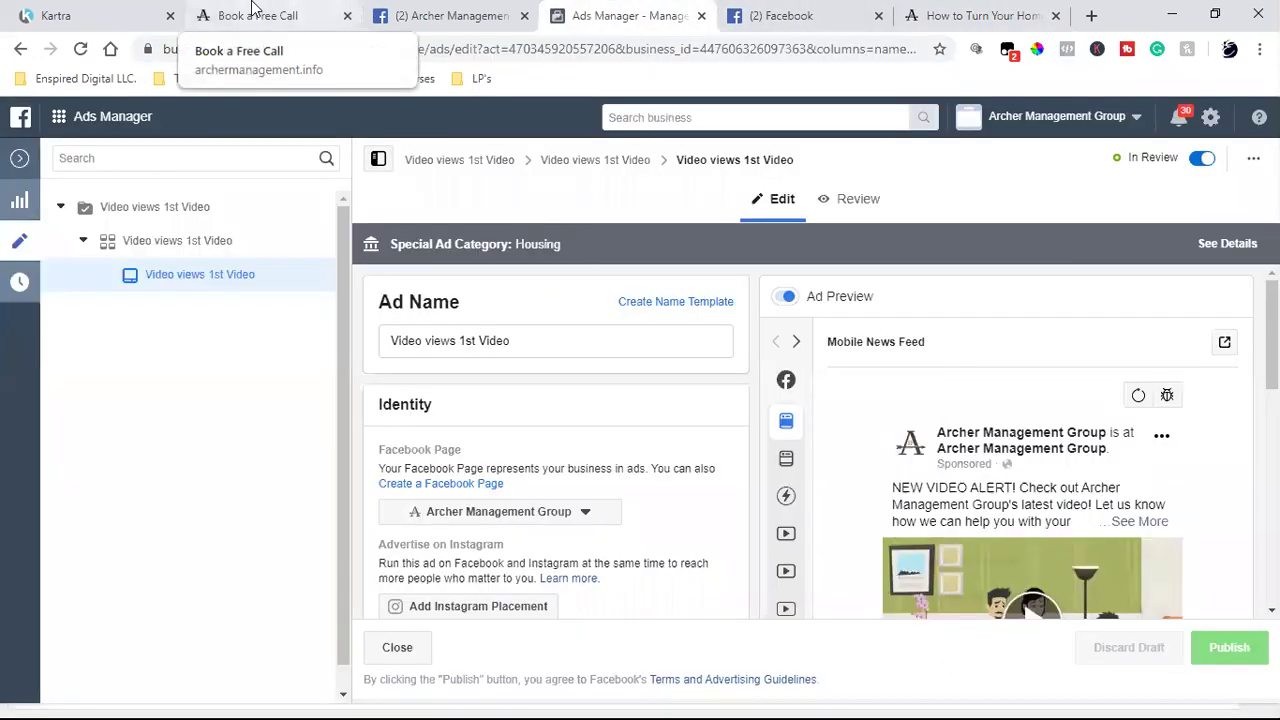
click(255, 14)
click(770, 14)
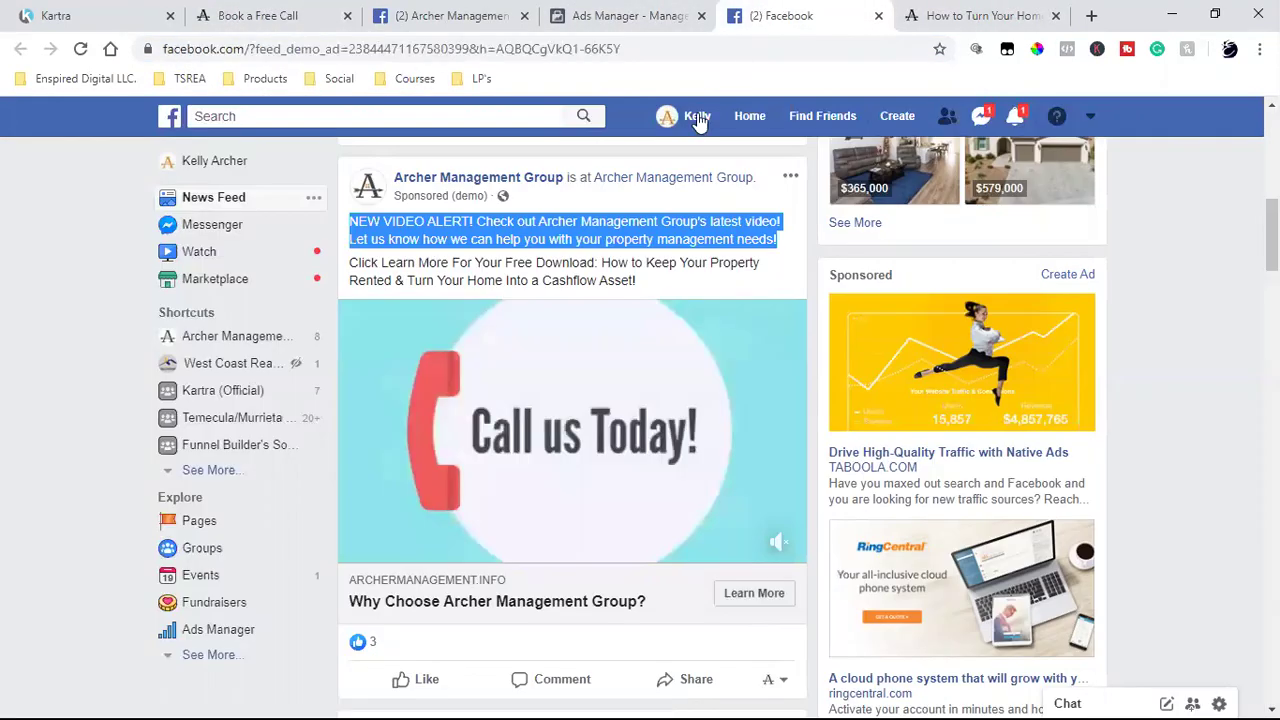
double_click(481, 240)
triple_click(475, 243)
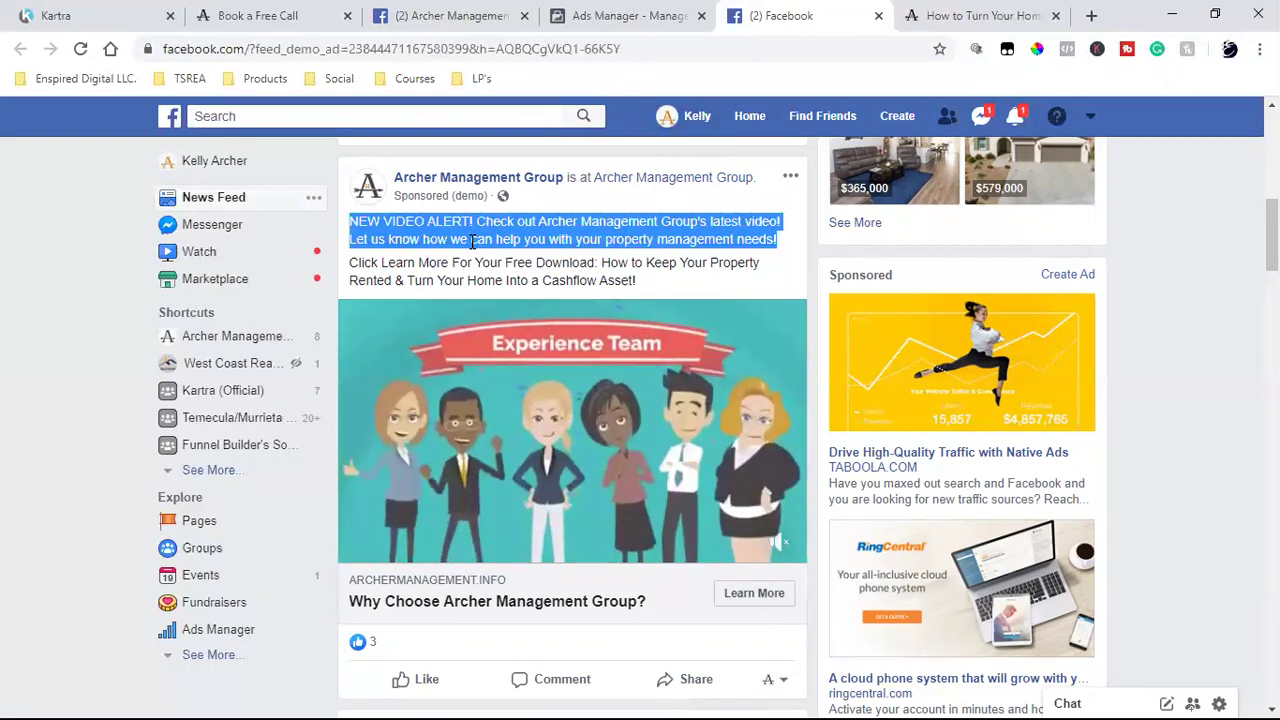
click(424, 243)
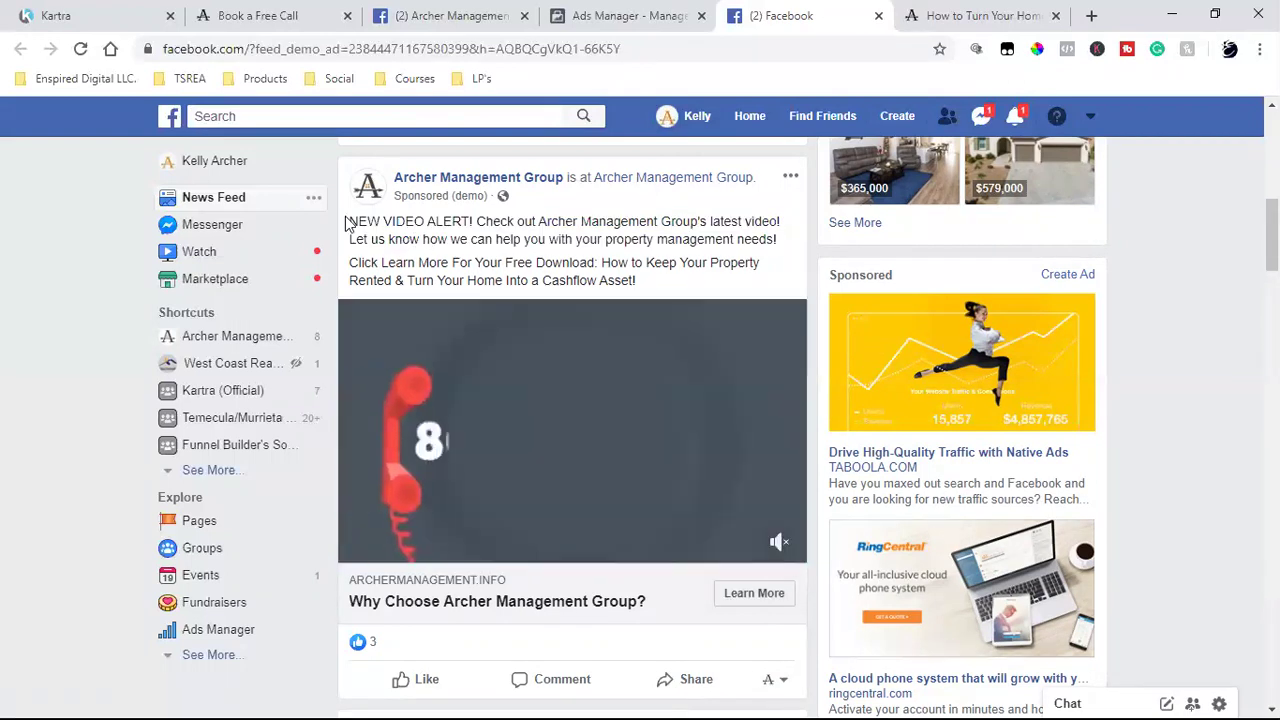
click(944, 10)
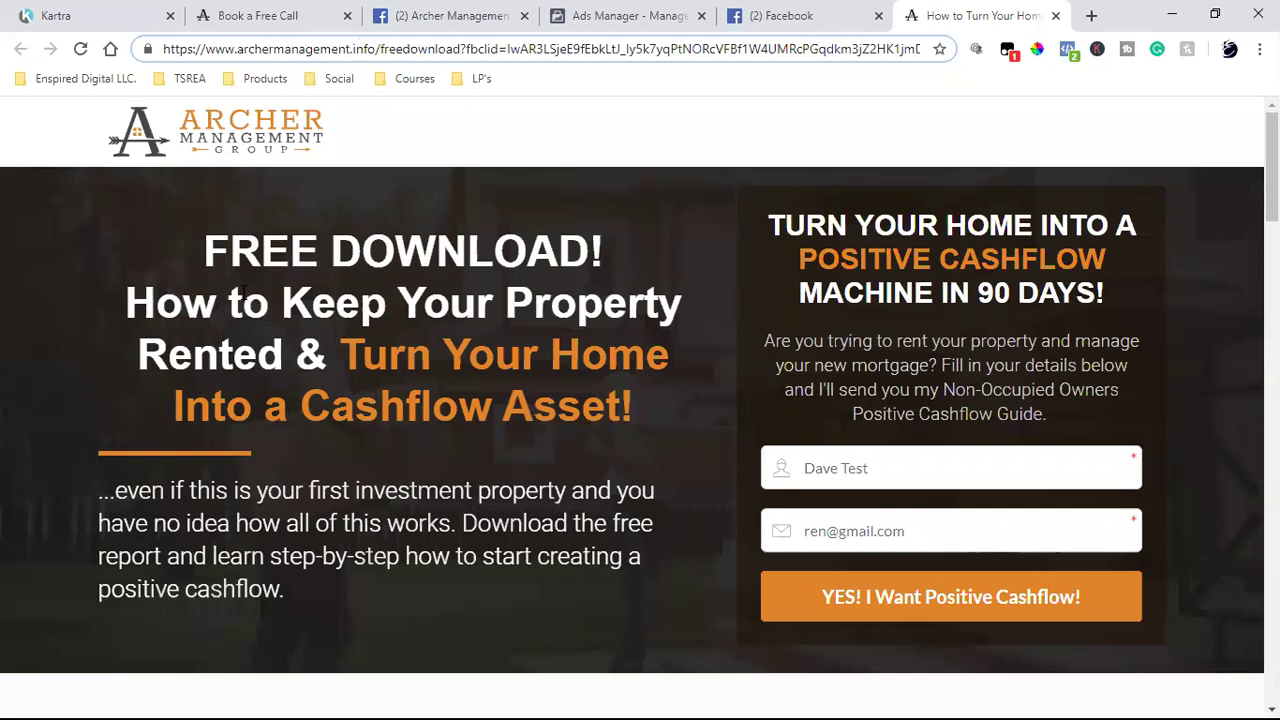
click(603, 12)
click(760, 15)
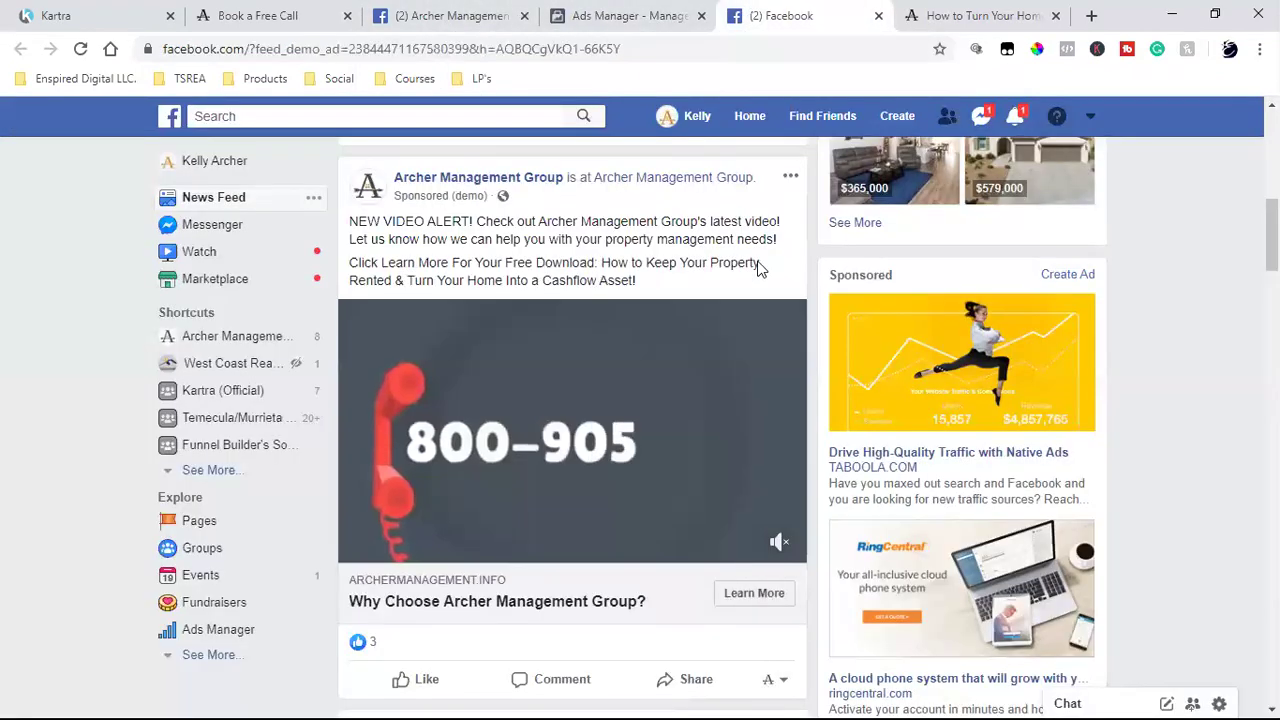
triple_click(480, 230)
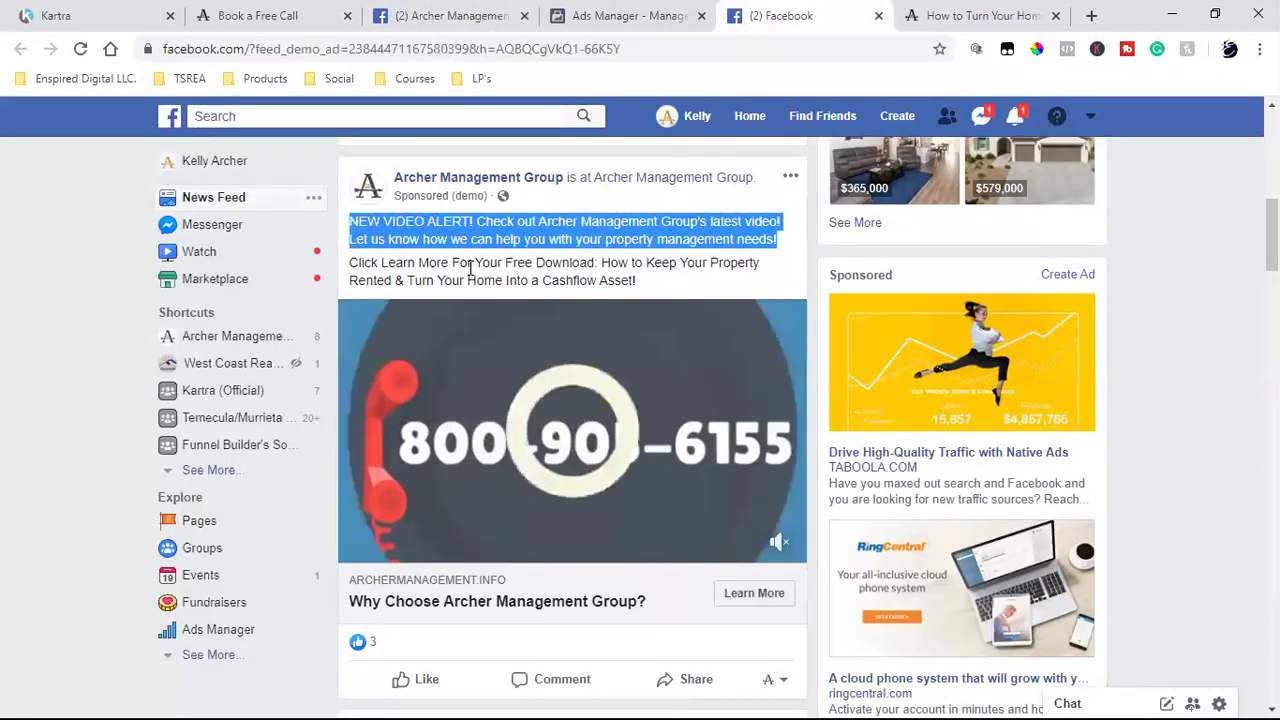
click(470, 268)
double_click(470, 268)
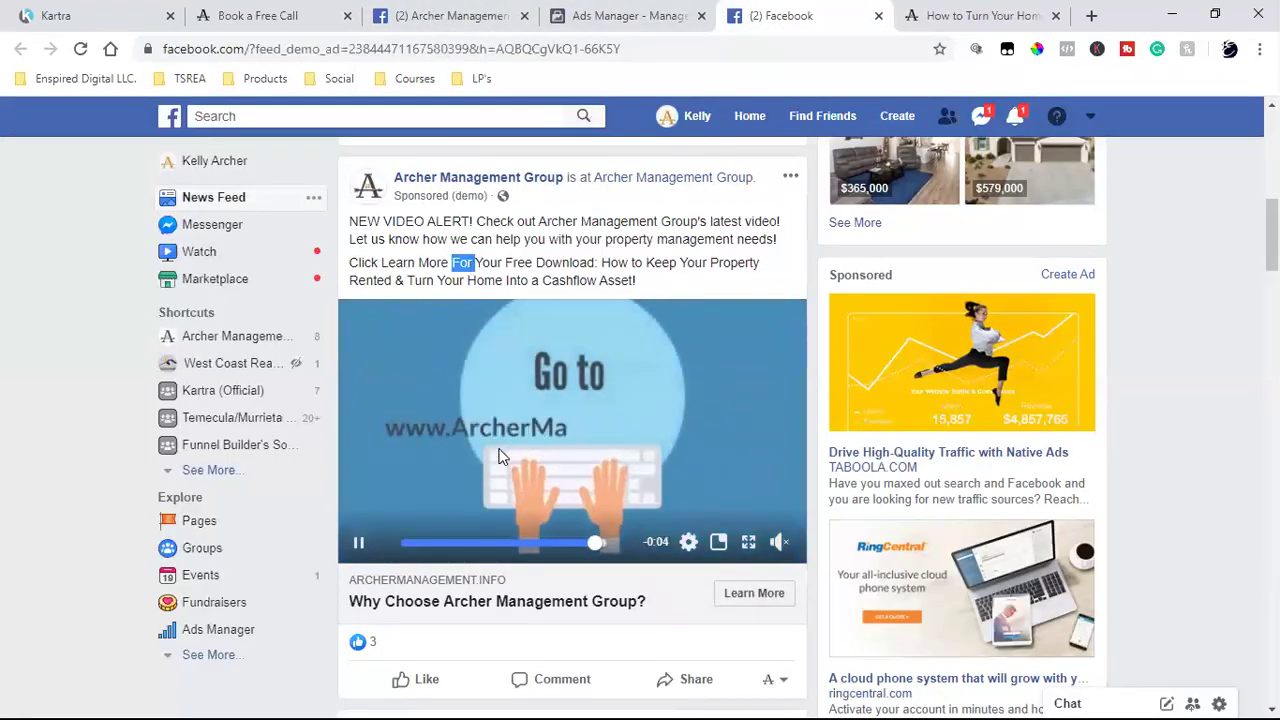
- Review the whole free-download landing page and its domain, then return to Kartra My Pages
click(945, 15)
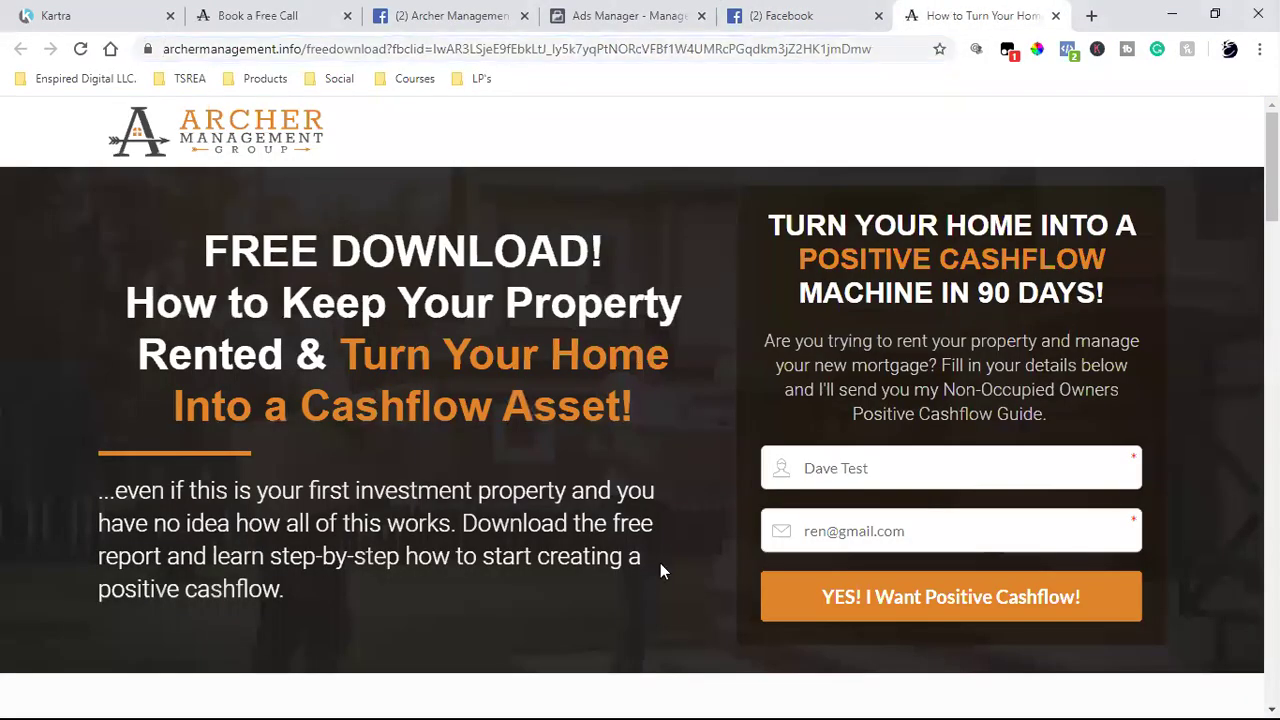
key(ctrl+a)
scroll(700, 500, down, 3)
click(728, 540)
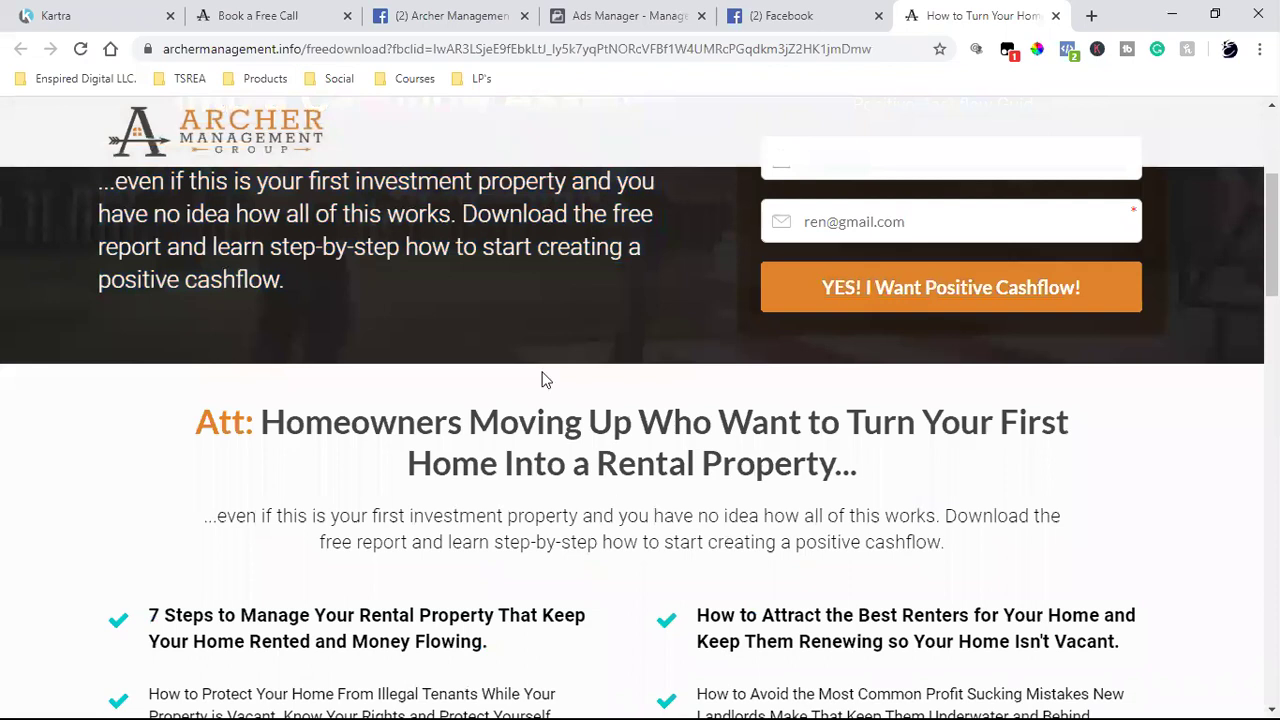
scroll(545, 380, up, 3)
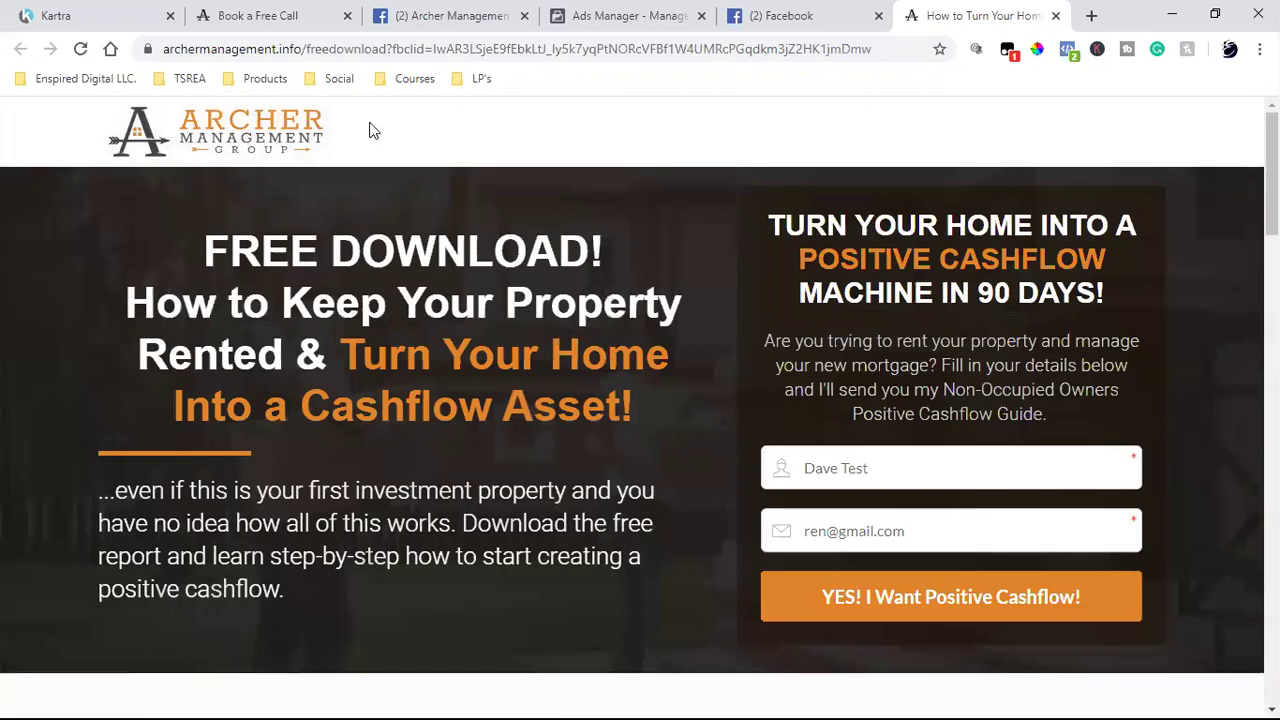
click(325, 15)
click(955, 14)
double_click(285, 49)
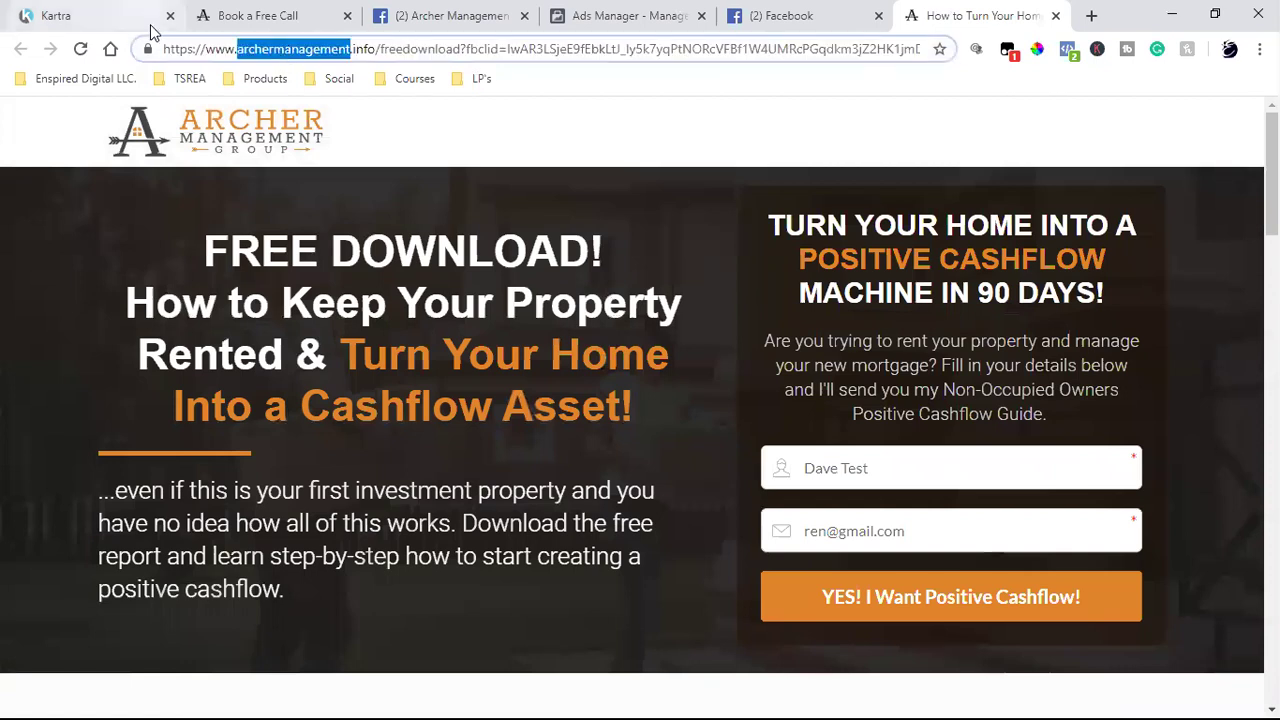
click(150, 16)
- Copy the PMP Archer Property Management clone page's direct link, then open the lead lists
click(573, 490)
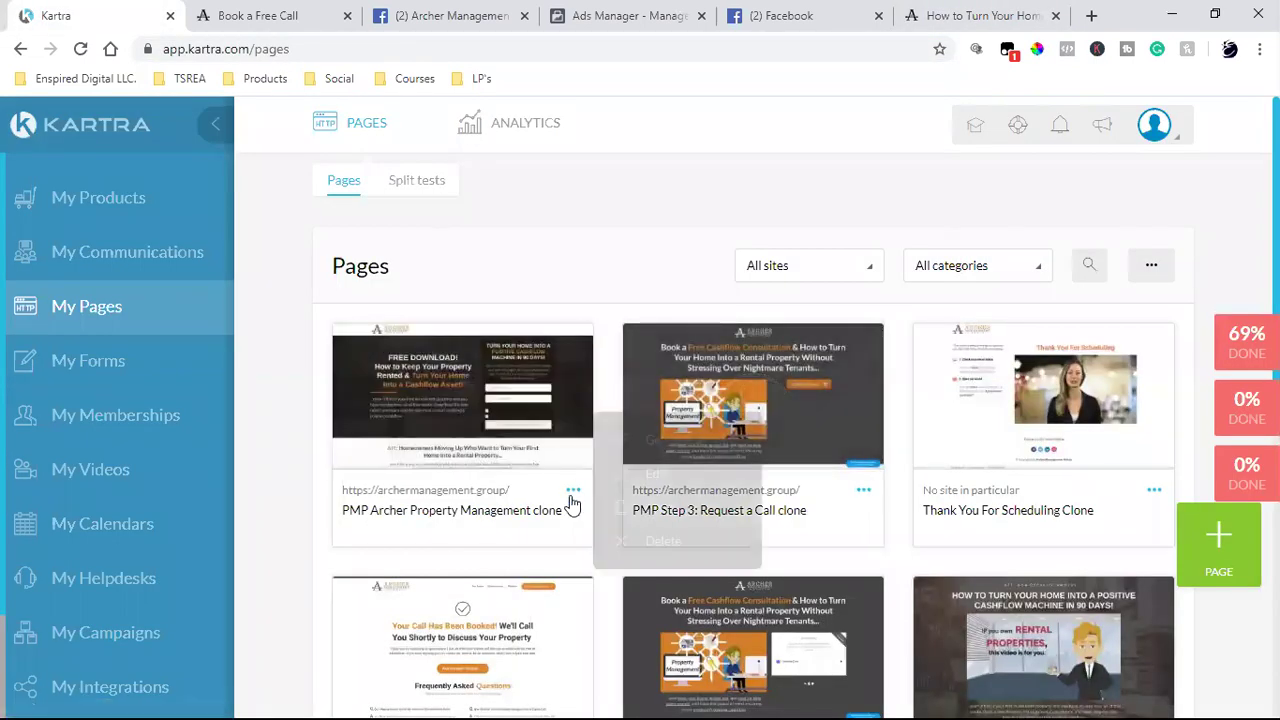
click(675, 446)
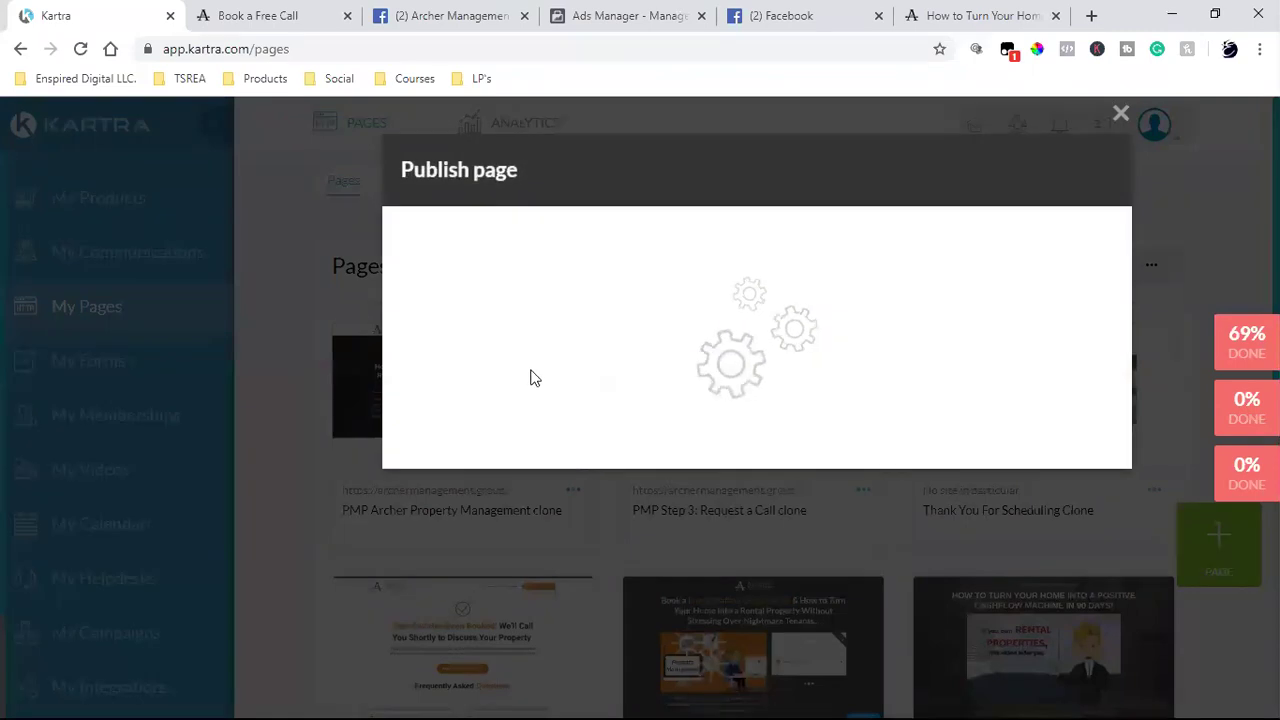
click(574, 505)
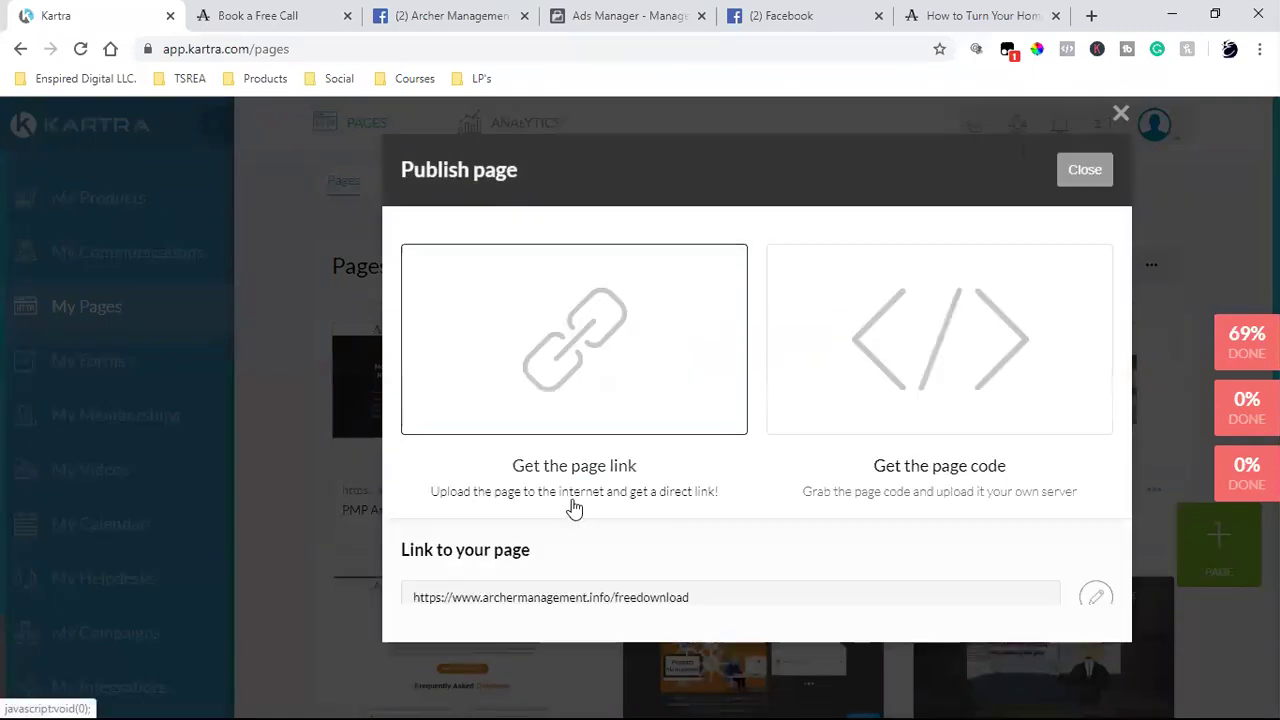
triple_click(560, 590)
right_click(563, 598)
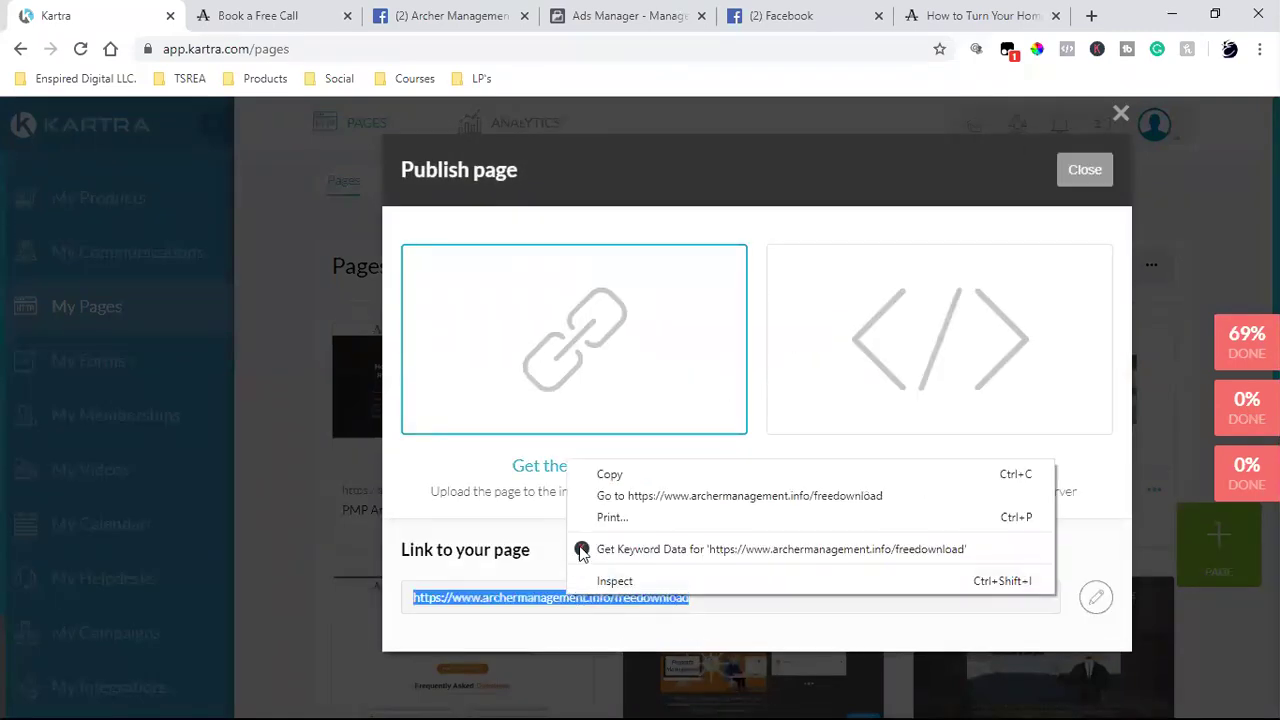
click(632, 469)
click(274, 286)
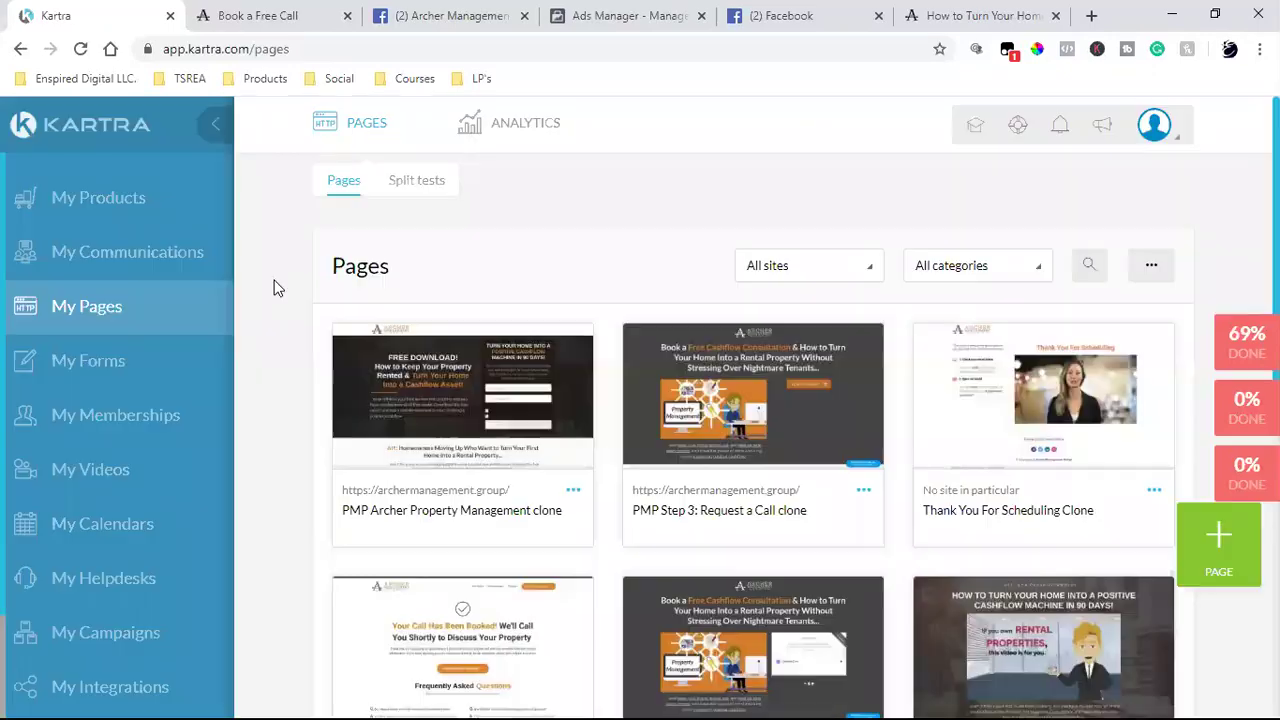
click(116, 268)
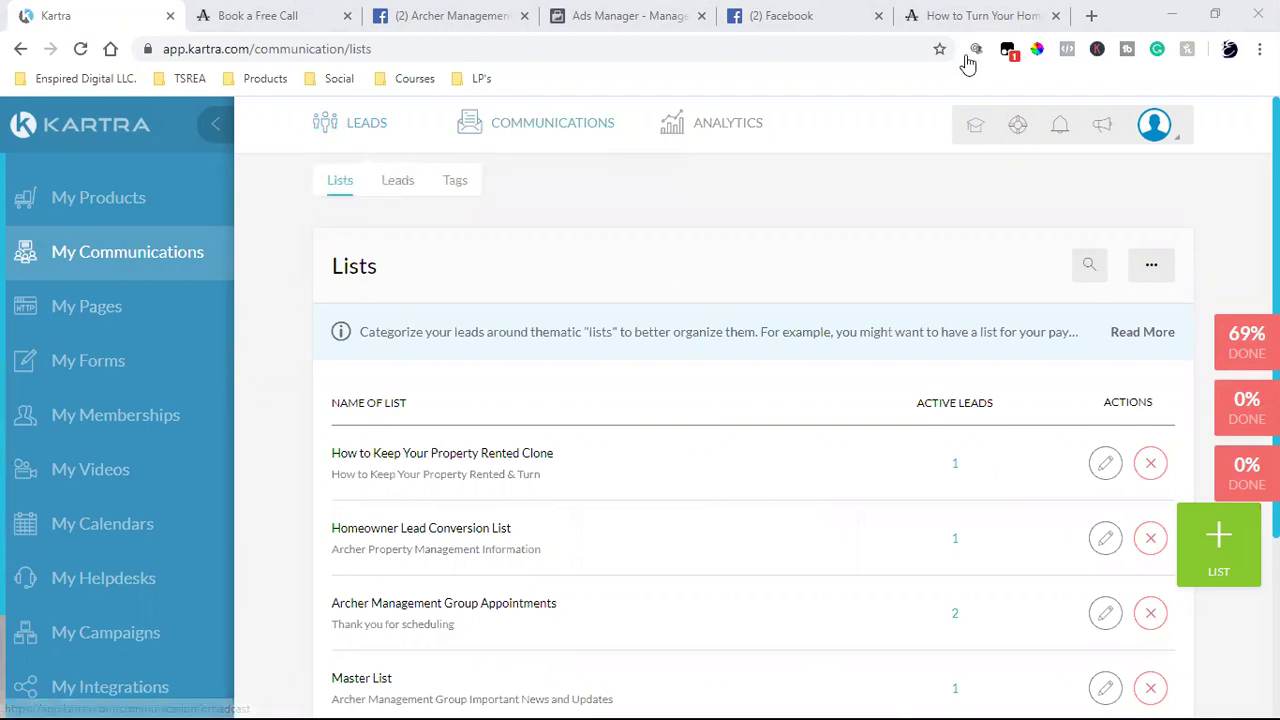
- Load archermanagement.info/freedownload in a new tab and verify the opt-in page is live
click(1091, 15)
key(ctrl+v)
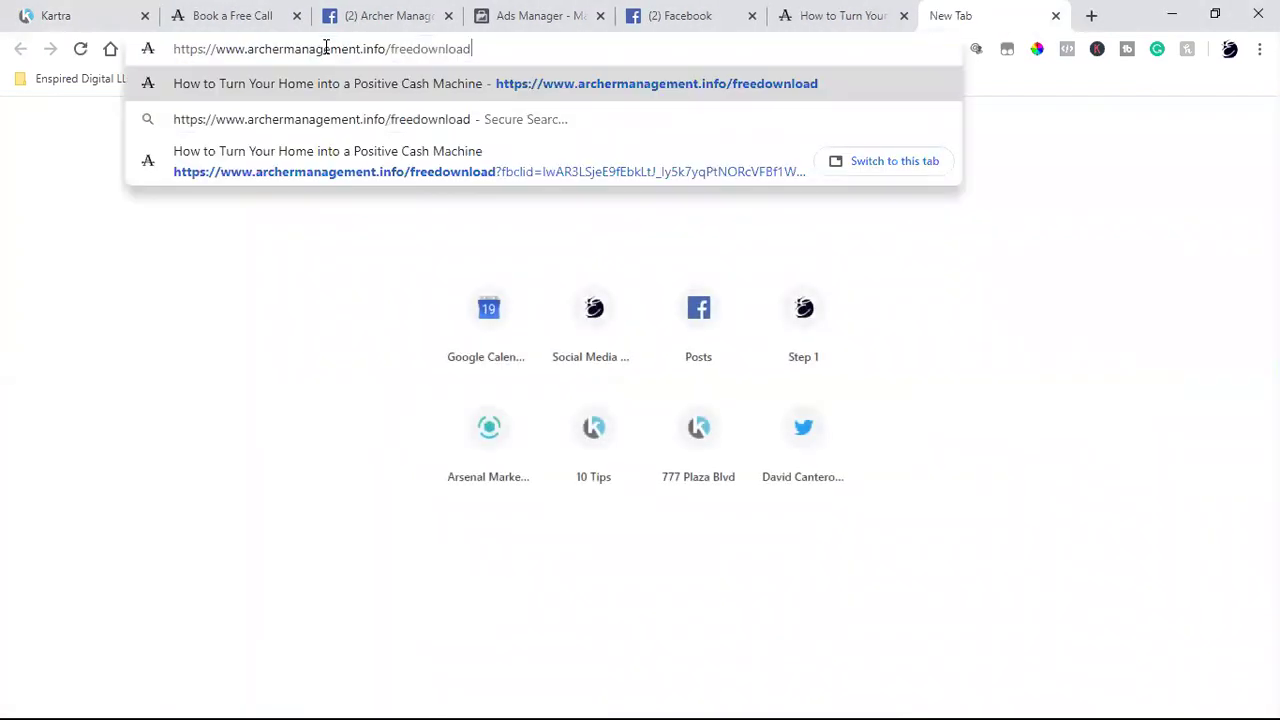
key(Return)
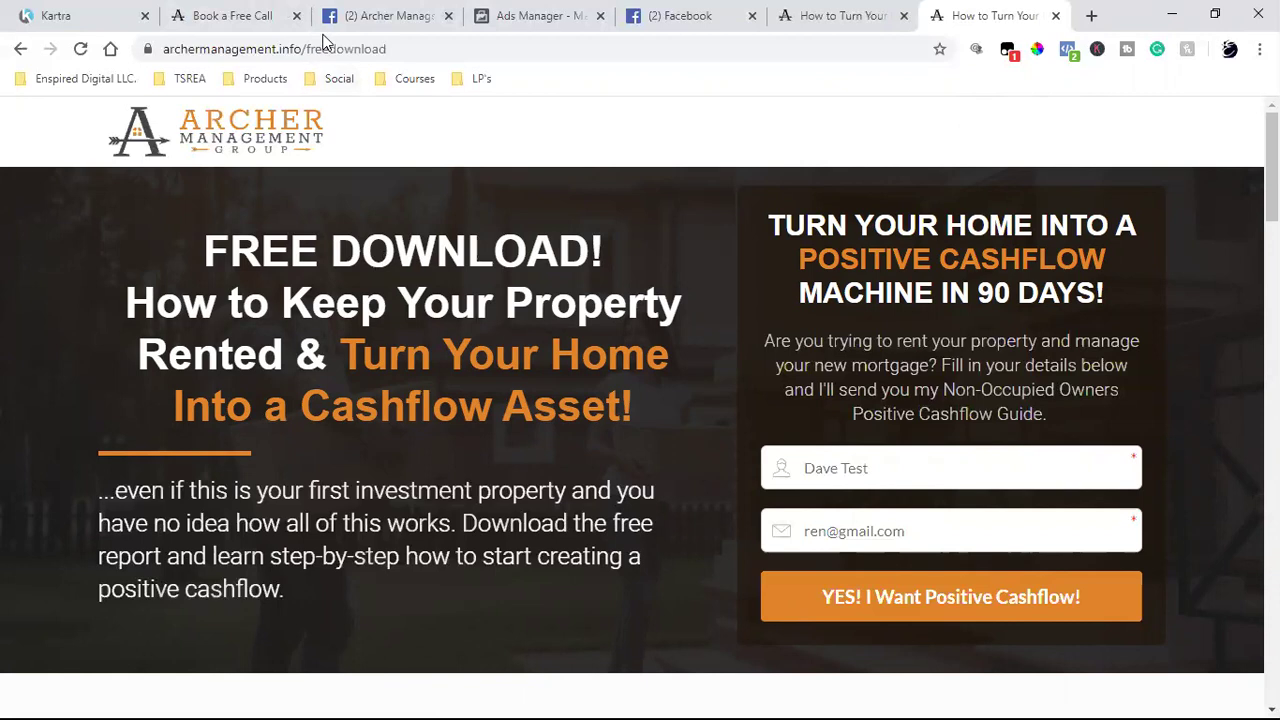
click(292, 50)
triple_click(292, 50)
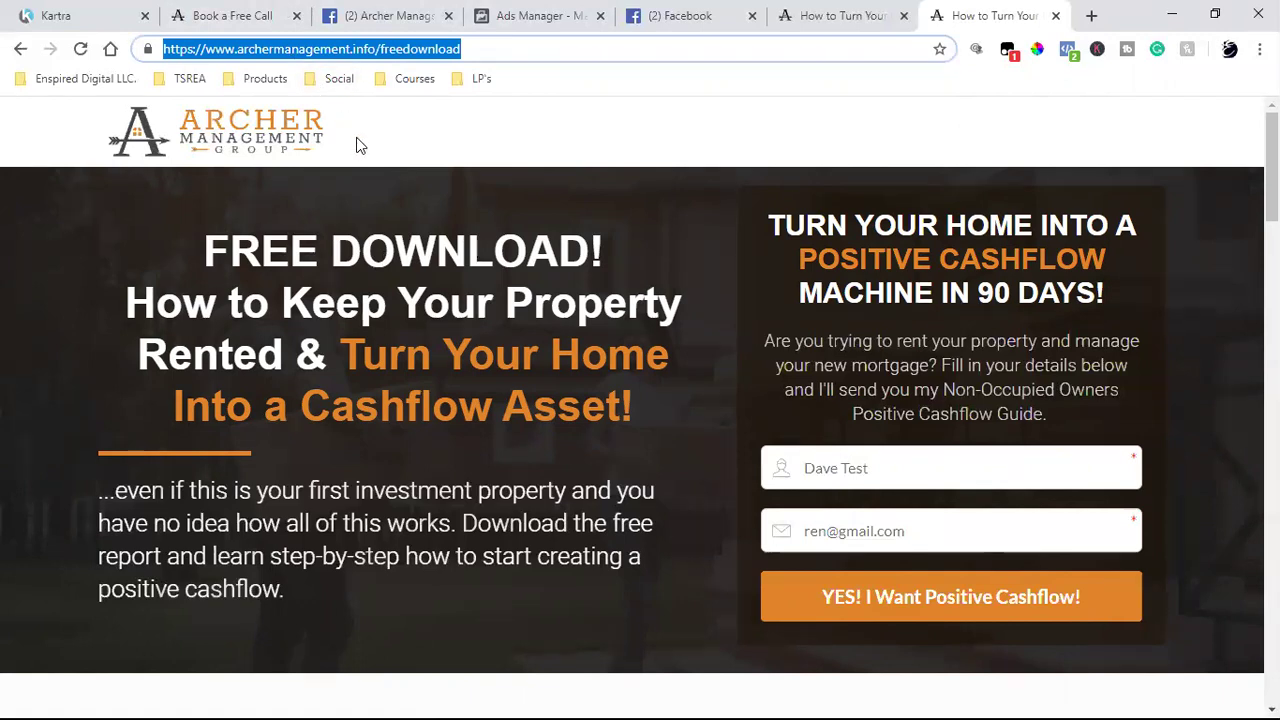
scroll(380, 309, down, 15)
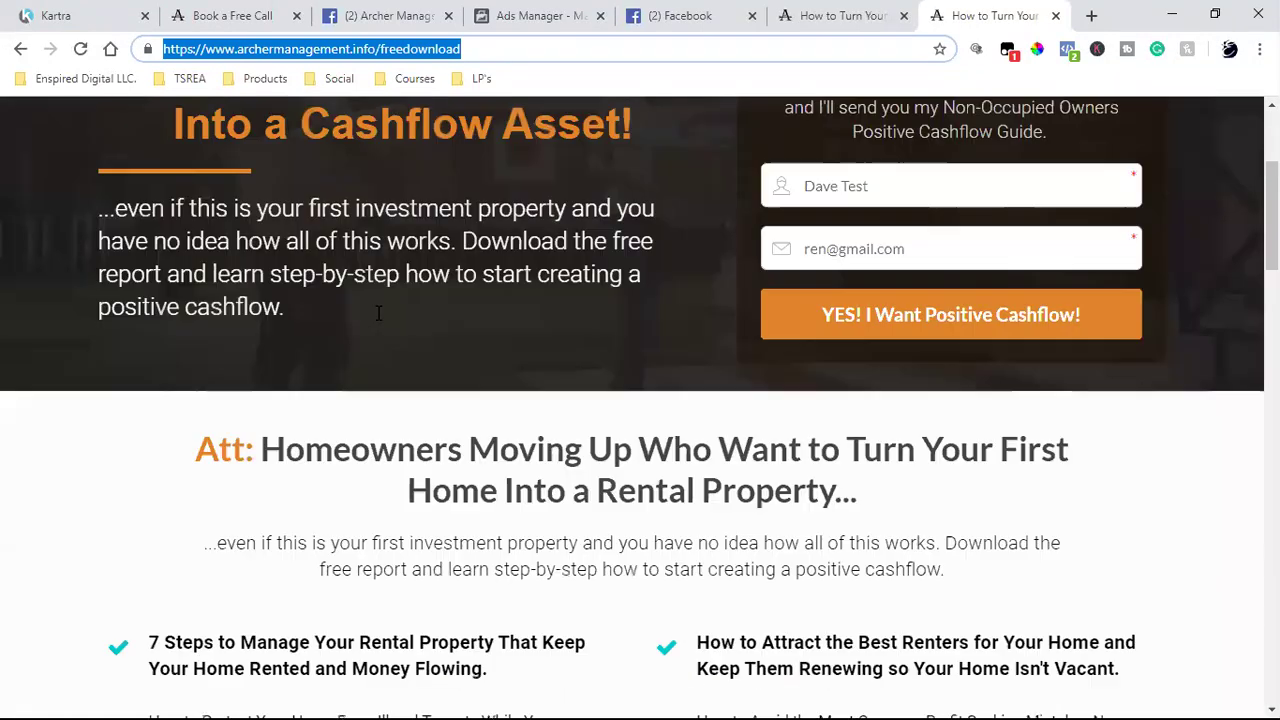
scroll(380, 309, up, 15)
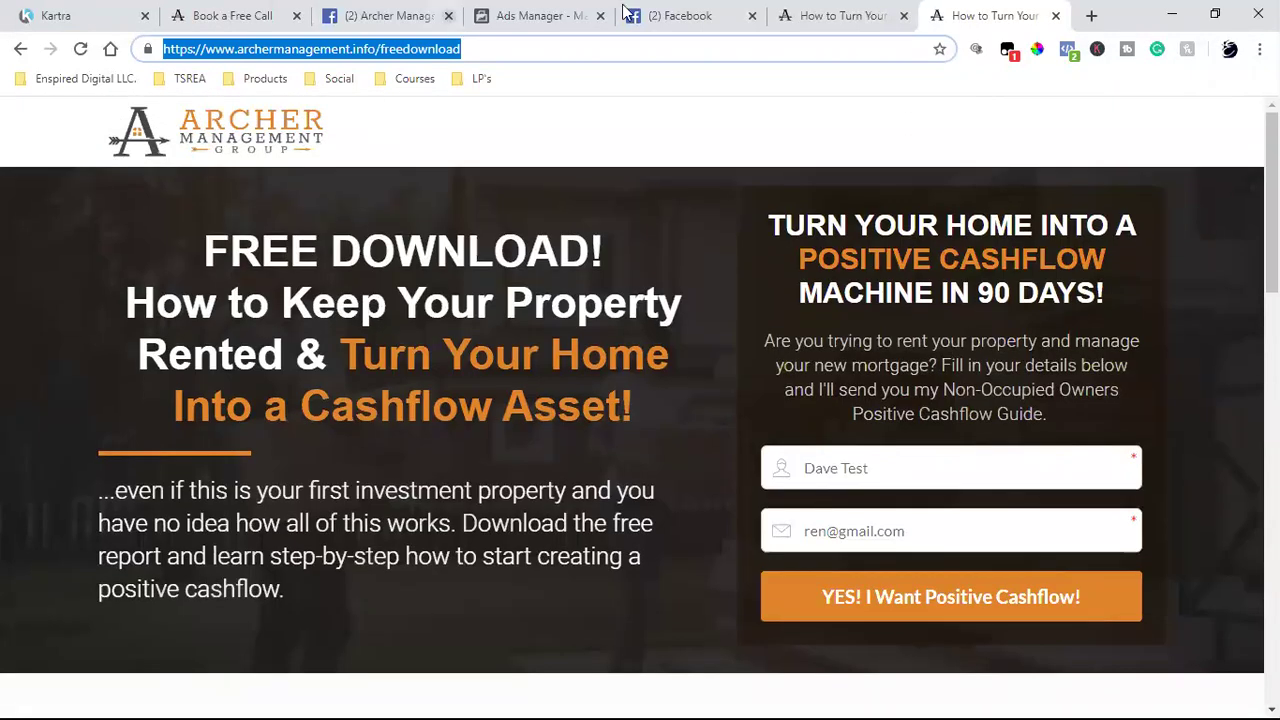
click(1093, 20)
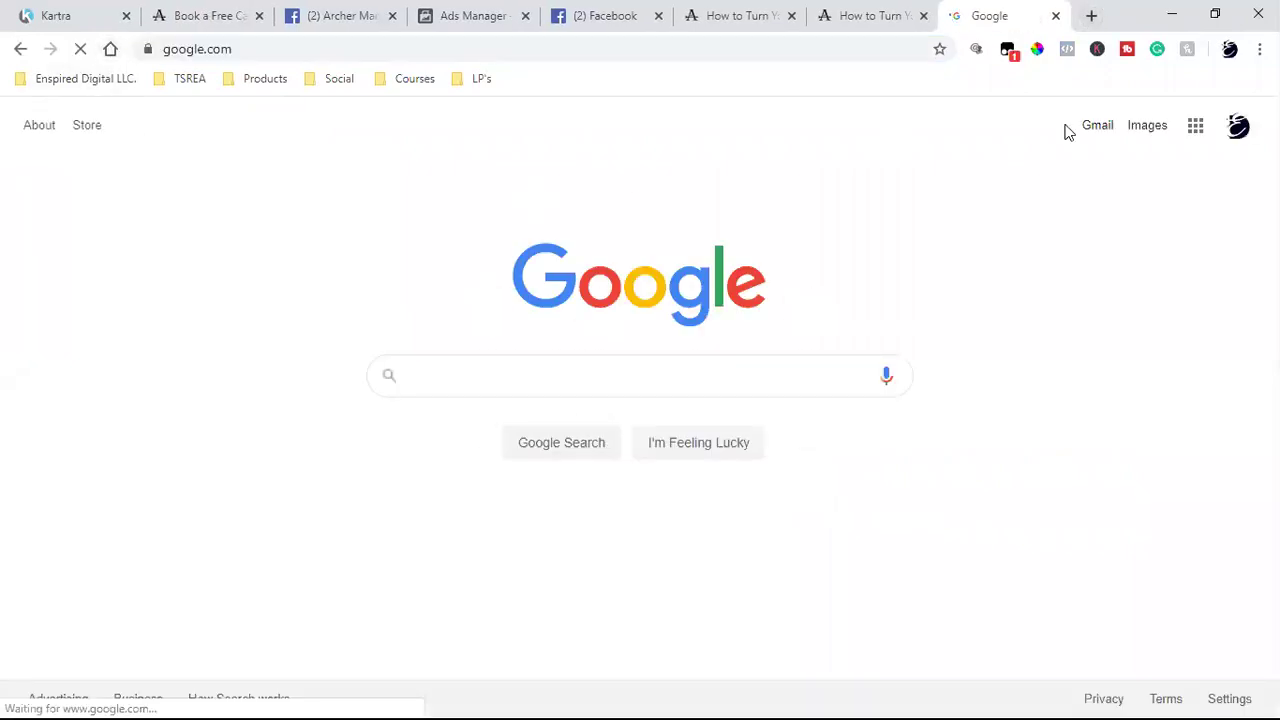
- Load Gmail in the new tab, then return to the Kartra lead Lists page
click(1092, 127)
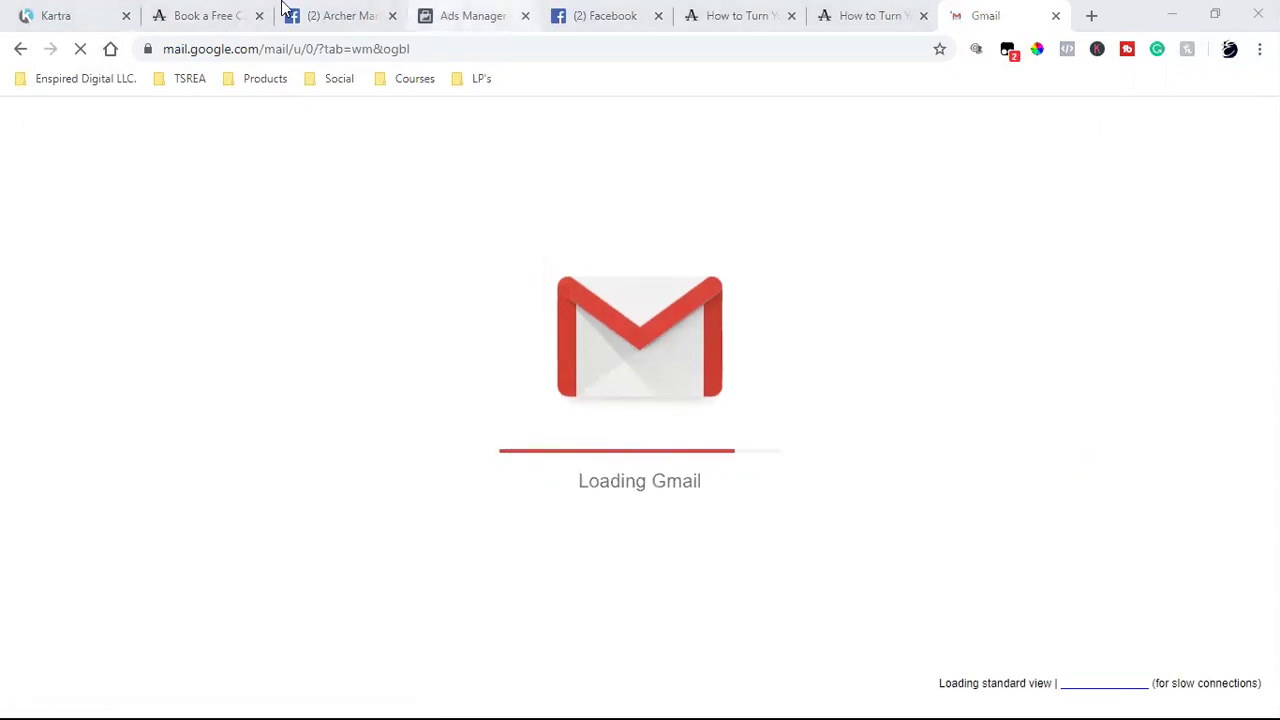
click(85, 10)
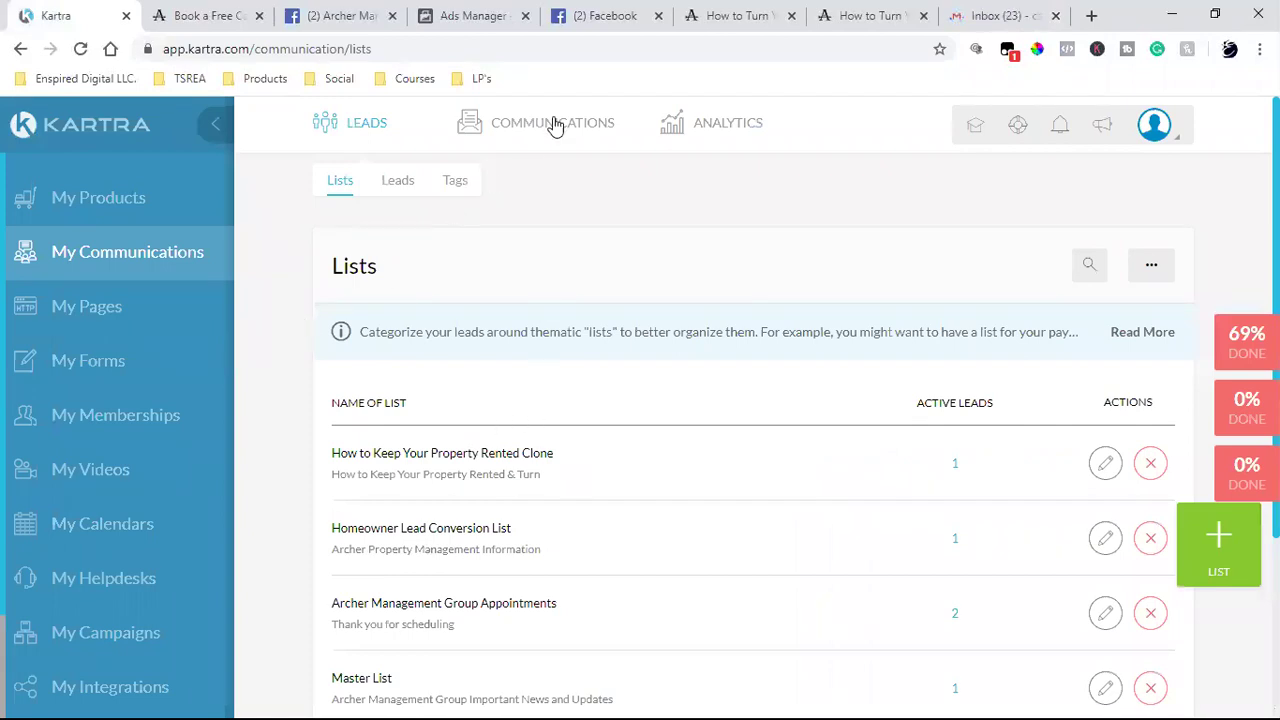
- Open Kartra's Broadcasts list, starting a new broadcast and then cancelling it
mouse_move(561, 139)
click(463, 186)
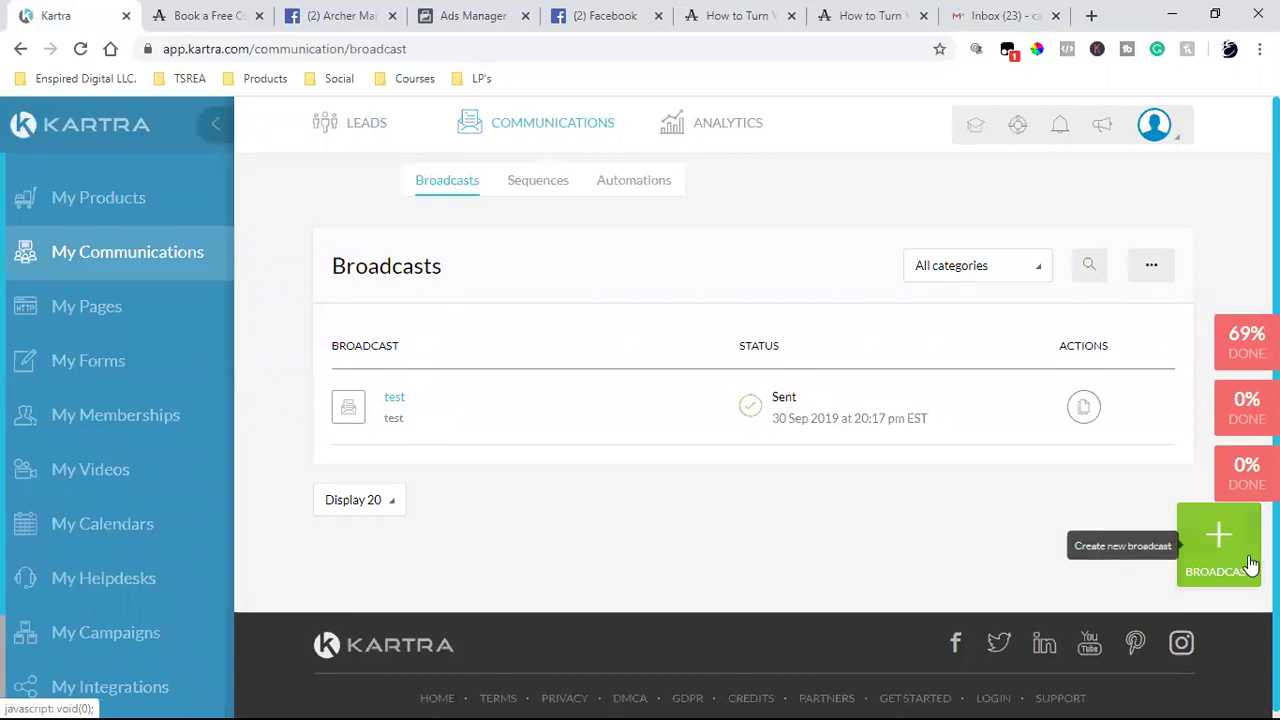
click(1193, 565)
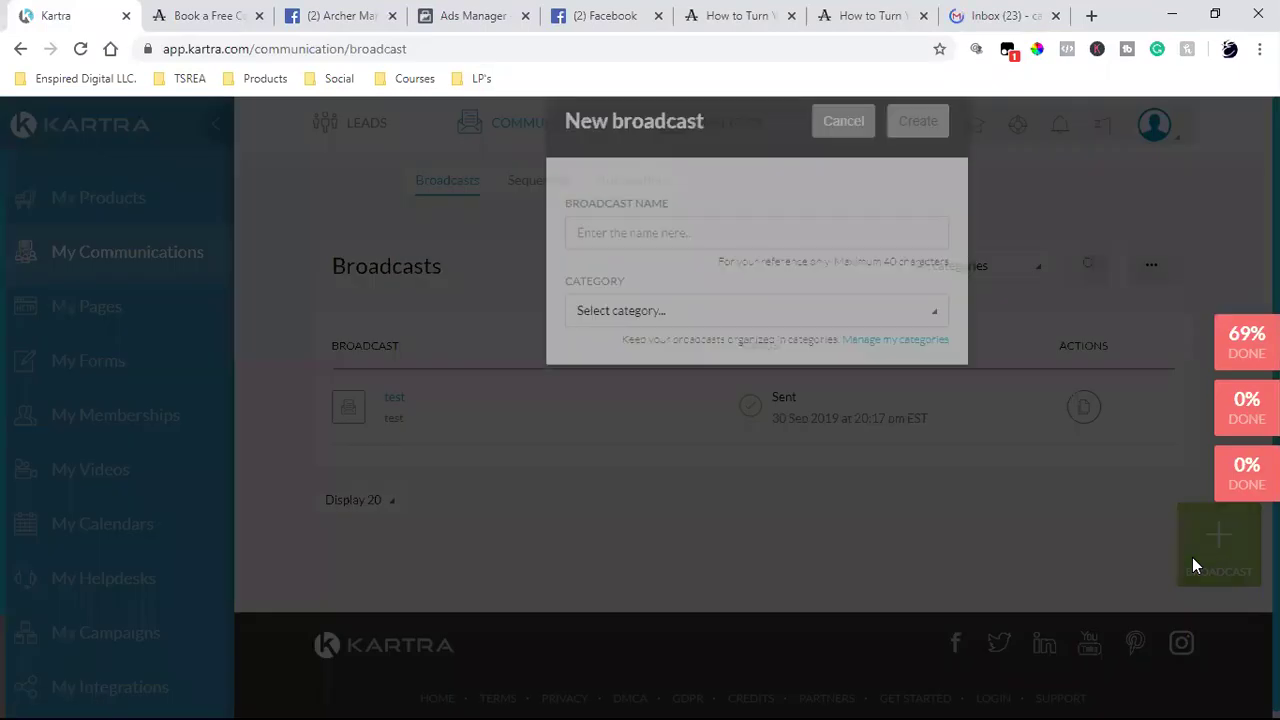
click(638, 290)
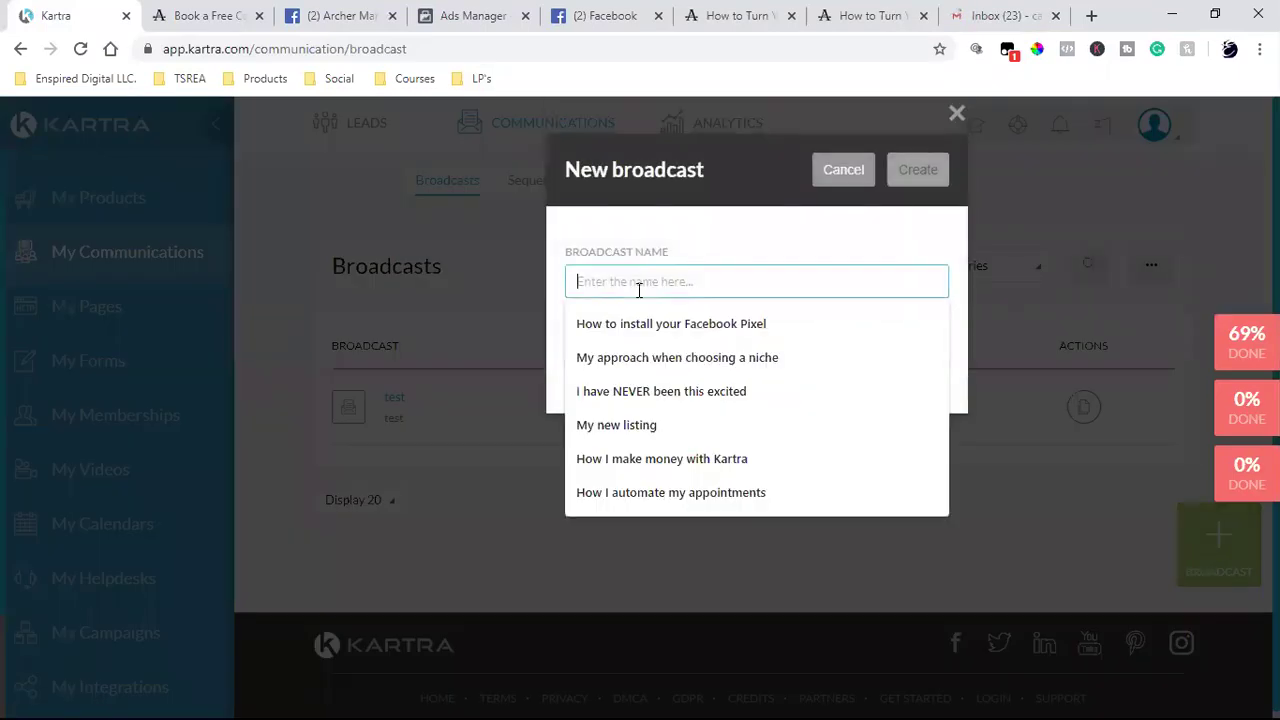
click(849, 169)
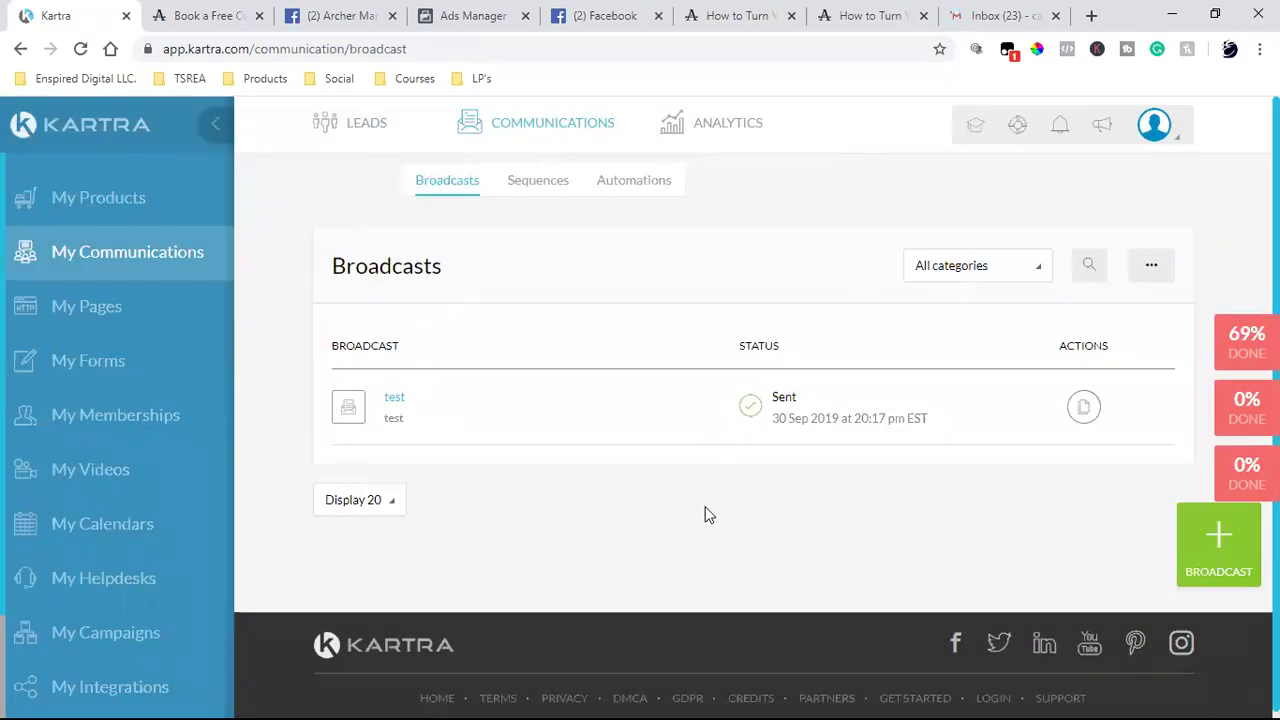
- Start a new email in Gmail and clear the stray typed letters
click(1000, 15)
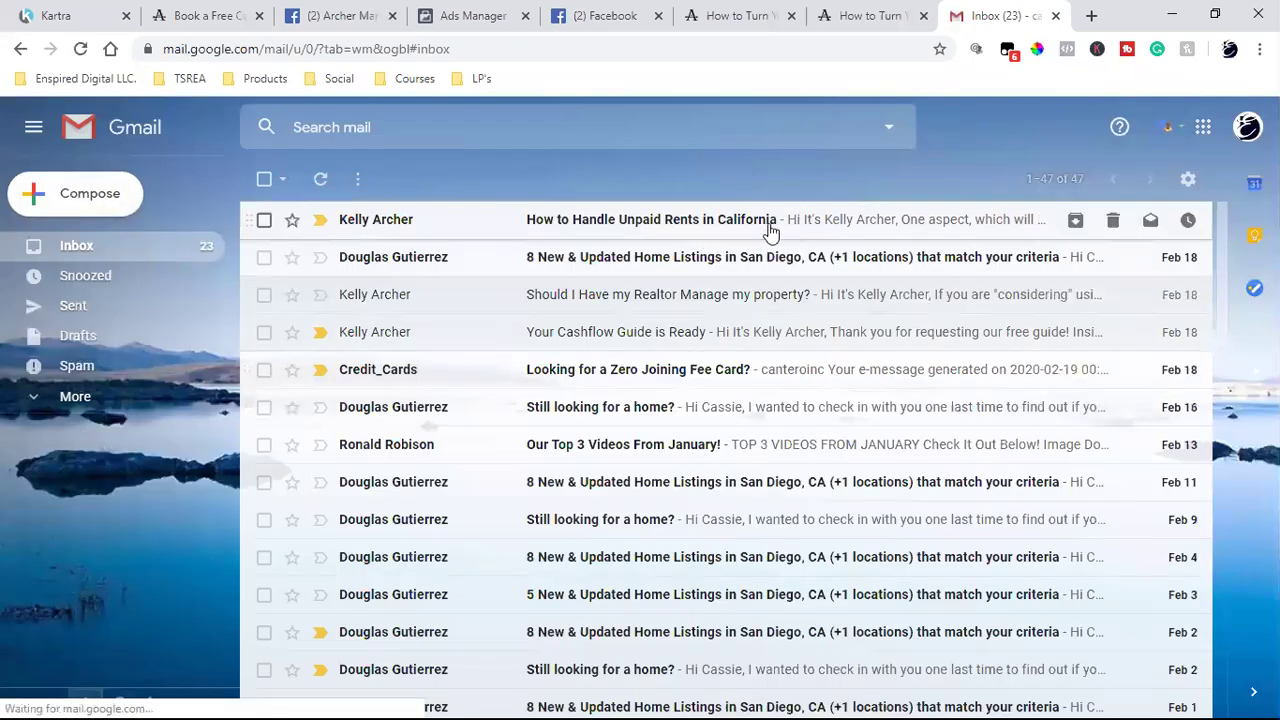
click(707, 226)
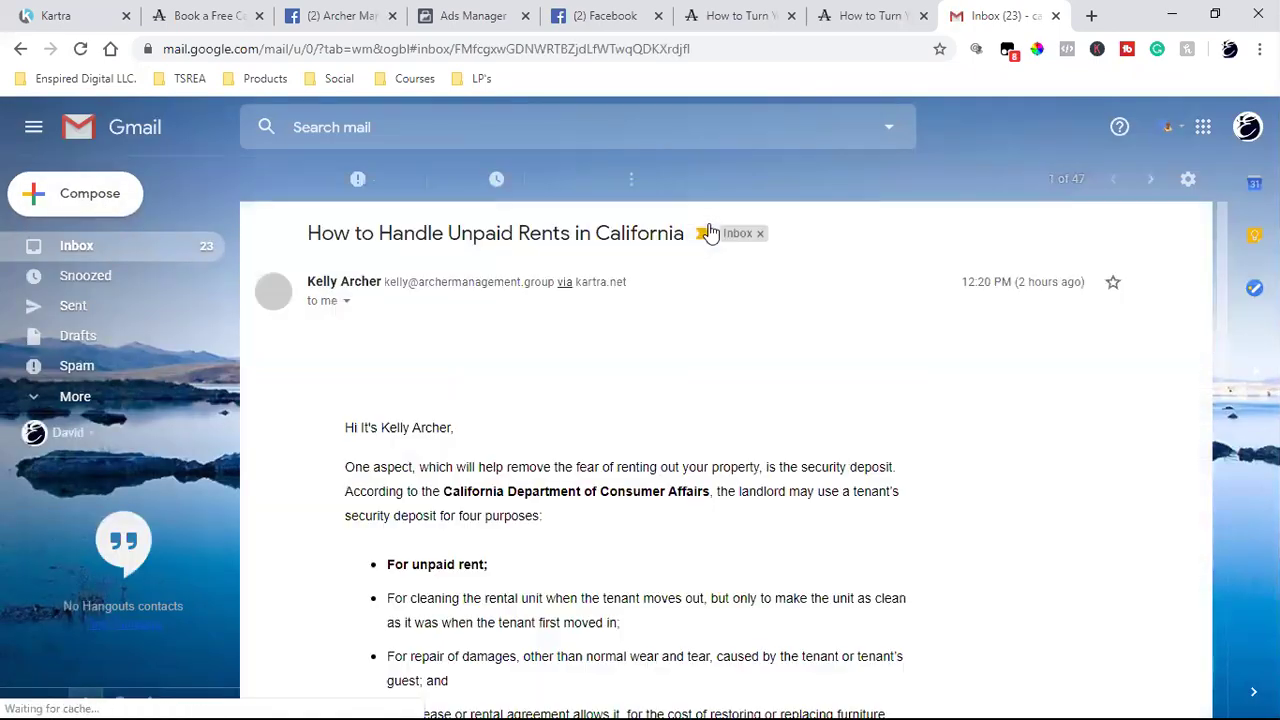
click(85, 205)
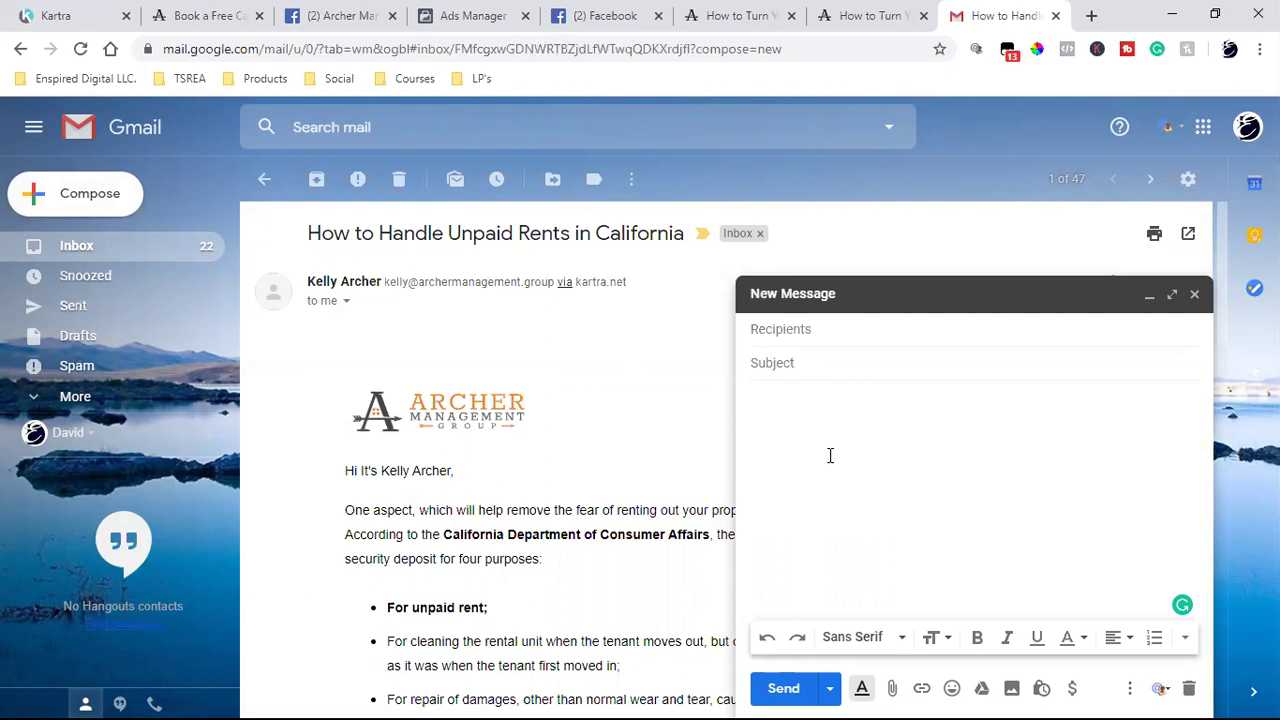
text(k ehr hfer)
key(BackSpace)
key(BackSpace)
- Bold the 'Click here' text and link it to the pasted landing page address
triple_click(805, 399)
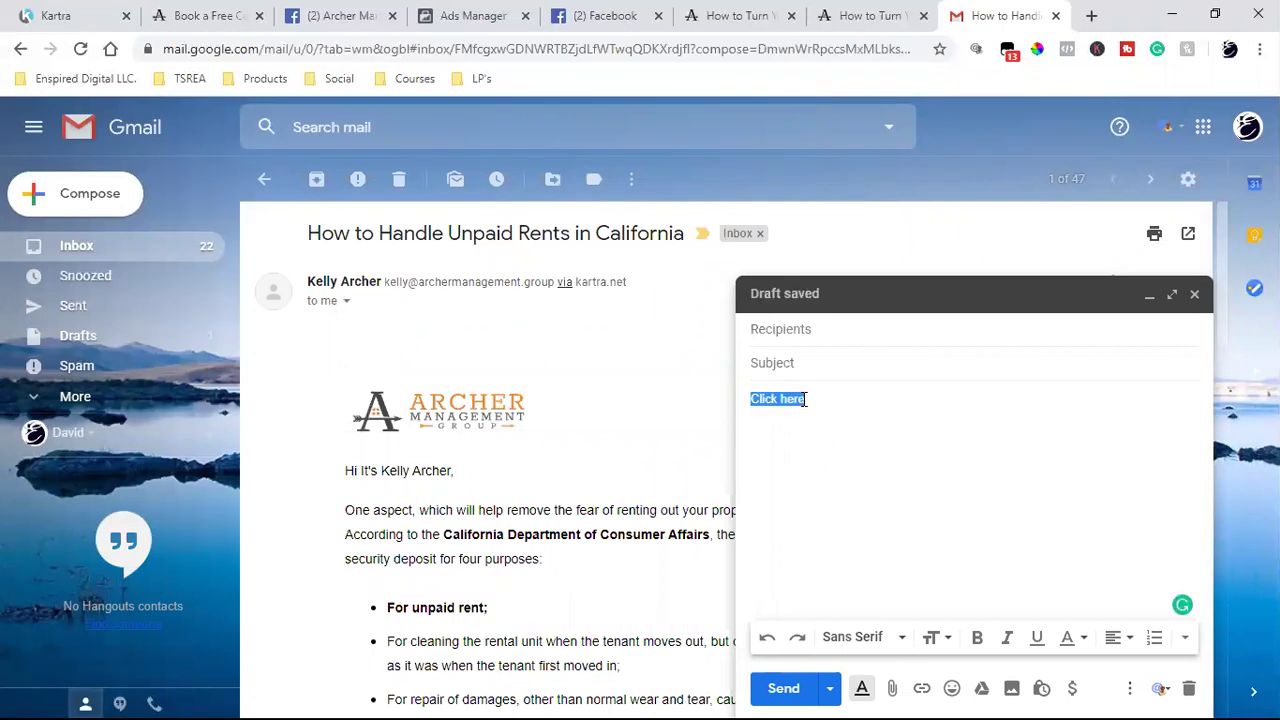
click(978, 640)
click(922, 688)
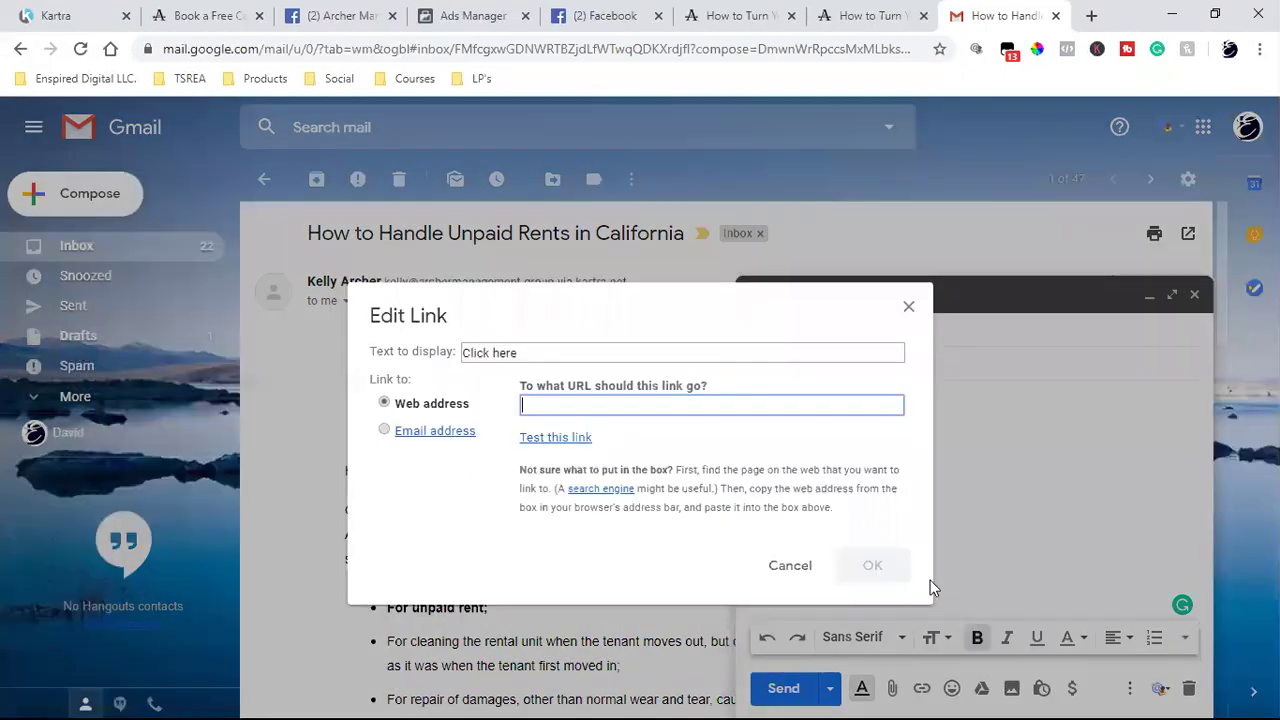
text(https://www.archermanagement.info/freedownload)
click(889, 566)
- Address the email to the contact's e-mail, give it subject 'Test', and send it
click(856, 333)
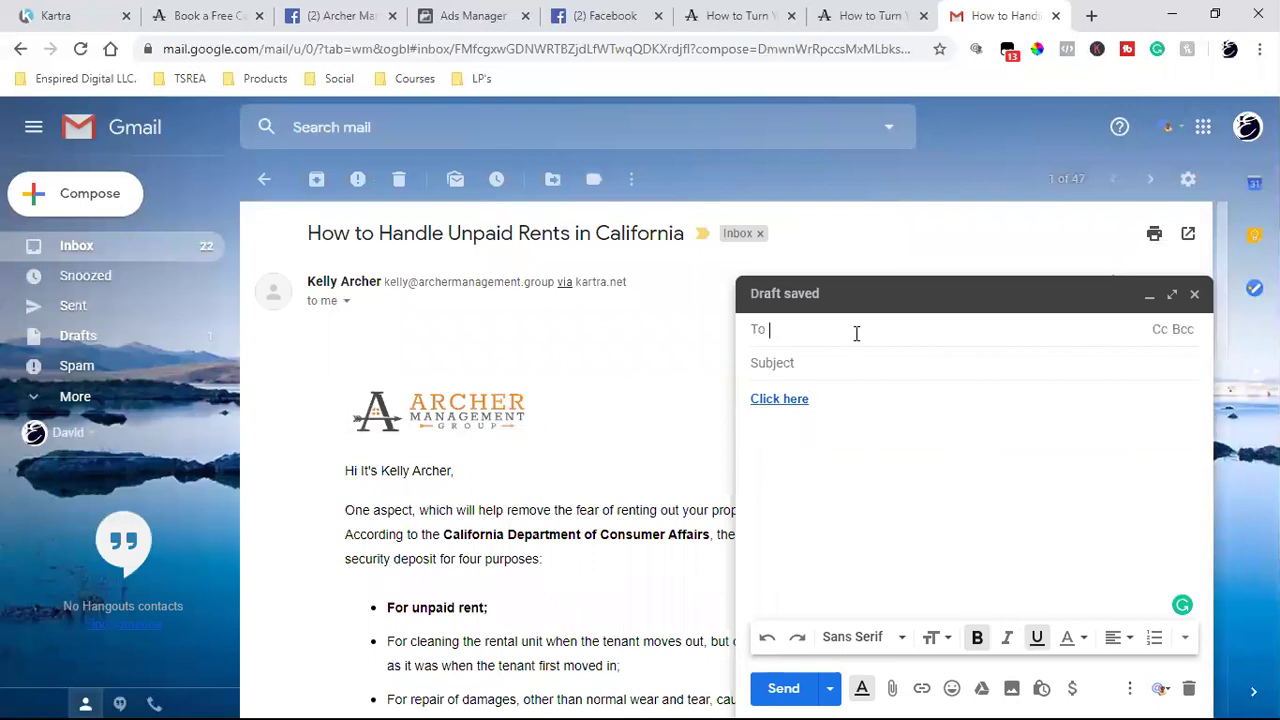
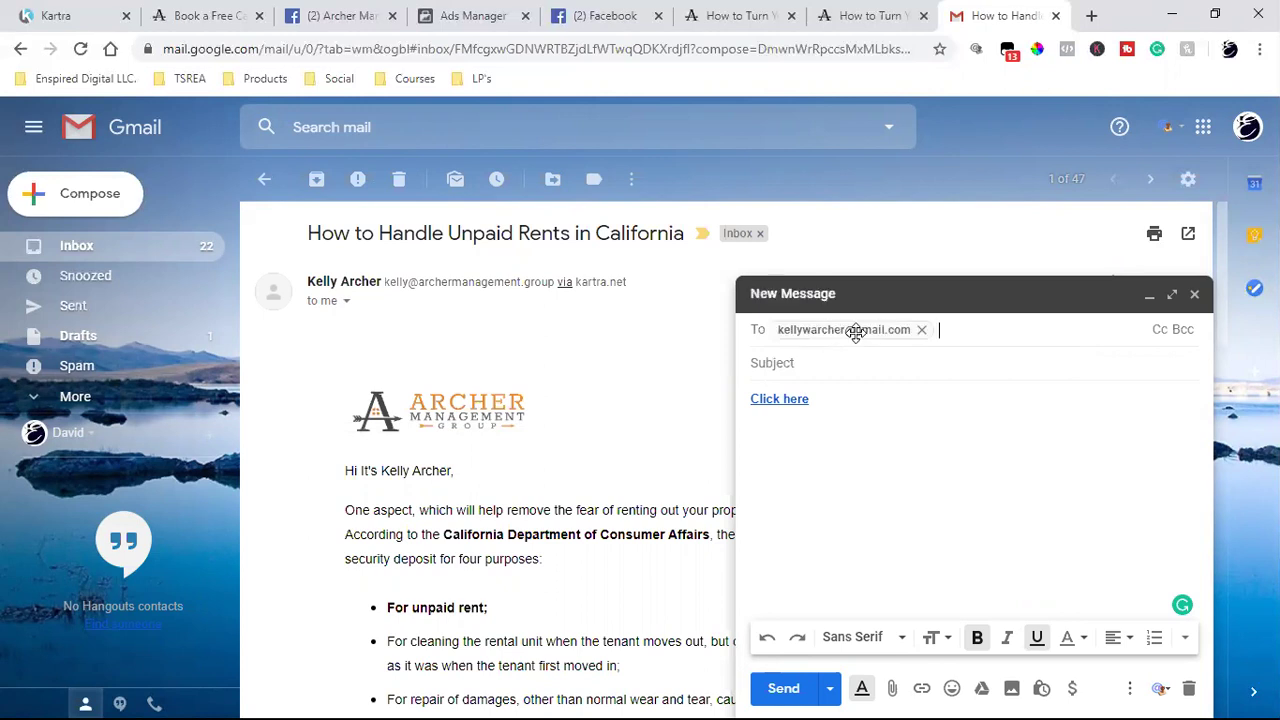
key(Tab)
text(Test)
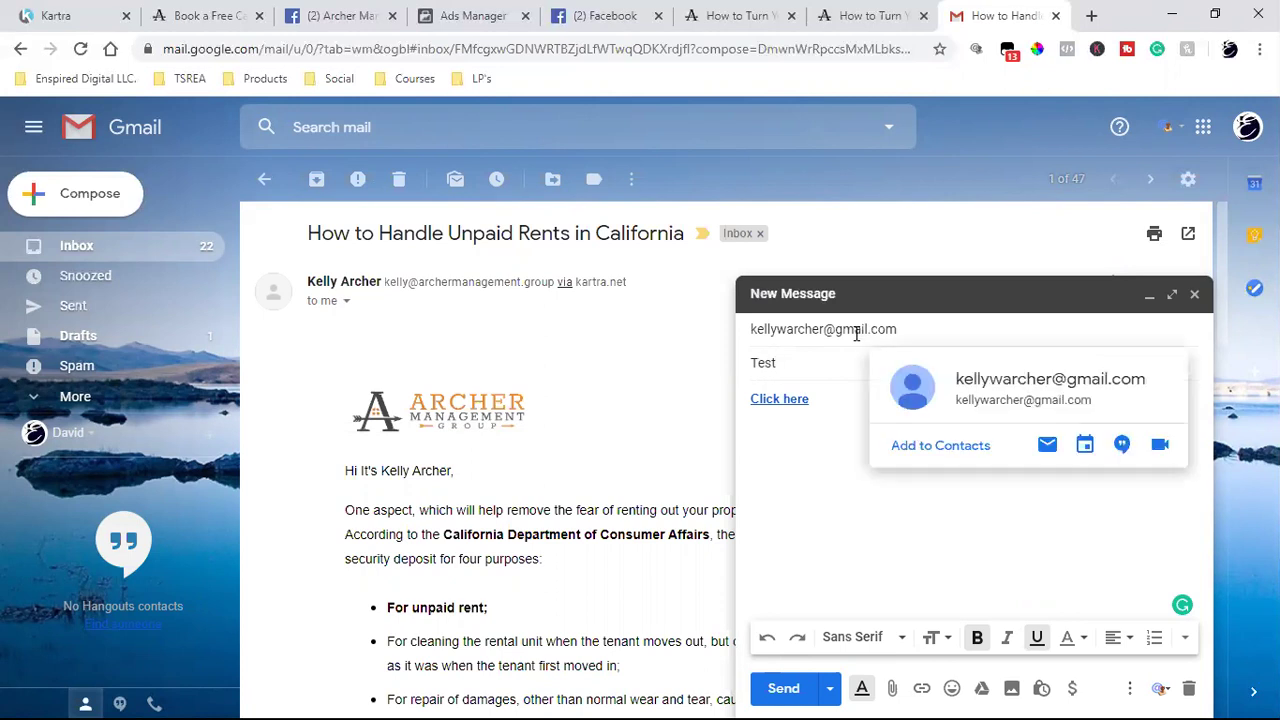
click(782, 688)
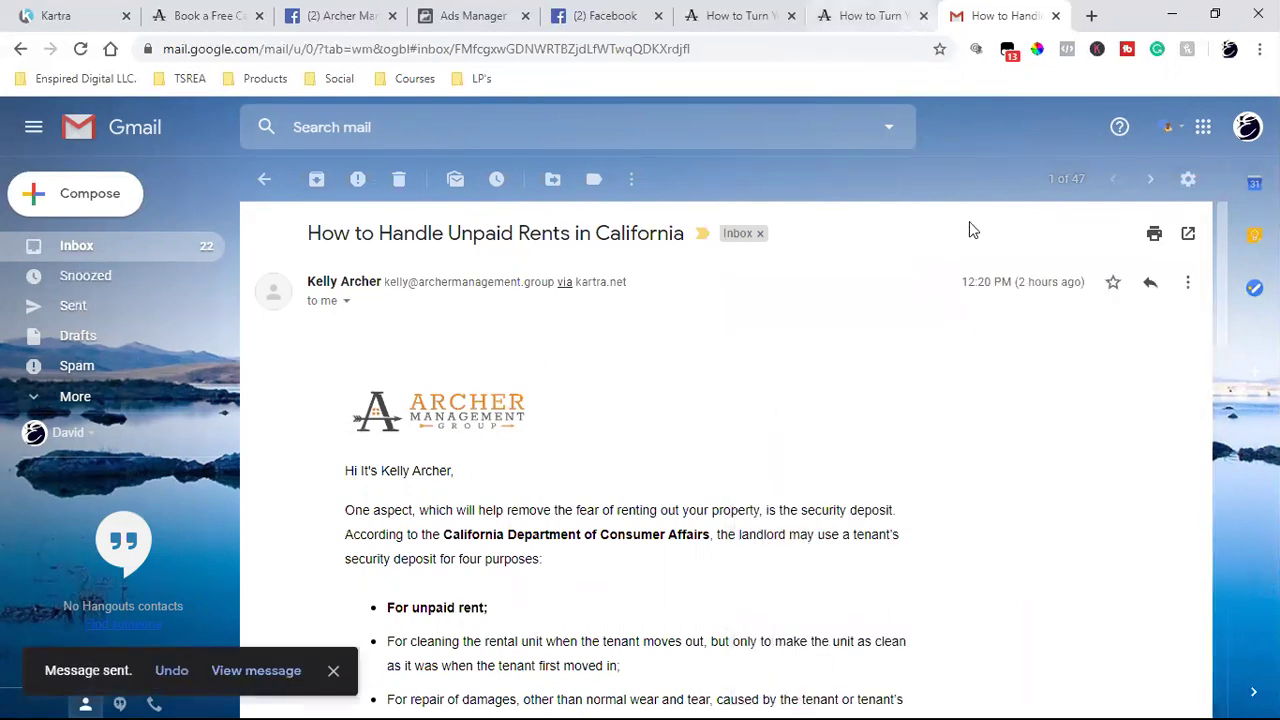
- Trash the open Gmail conversation and close the Gmail tab
key(numbersign)
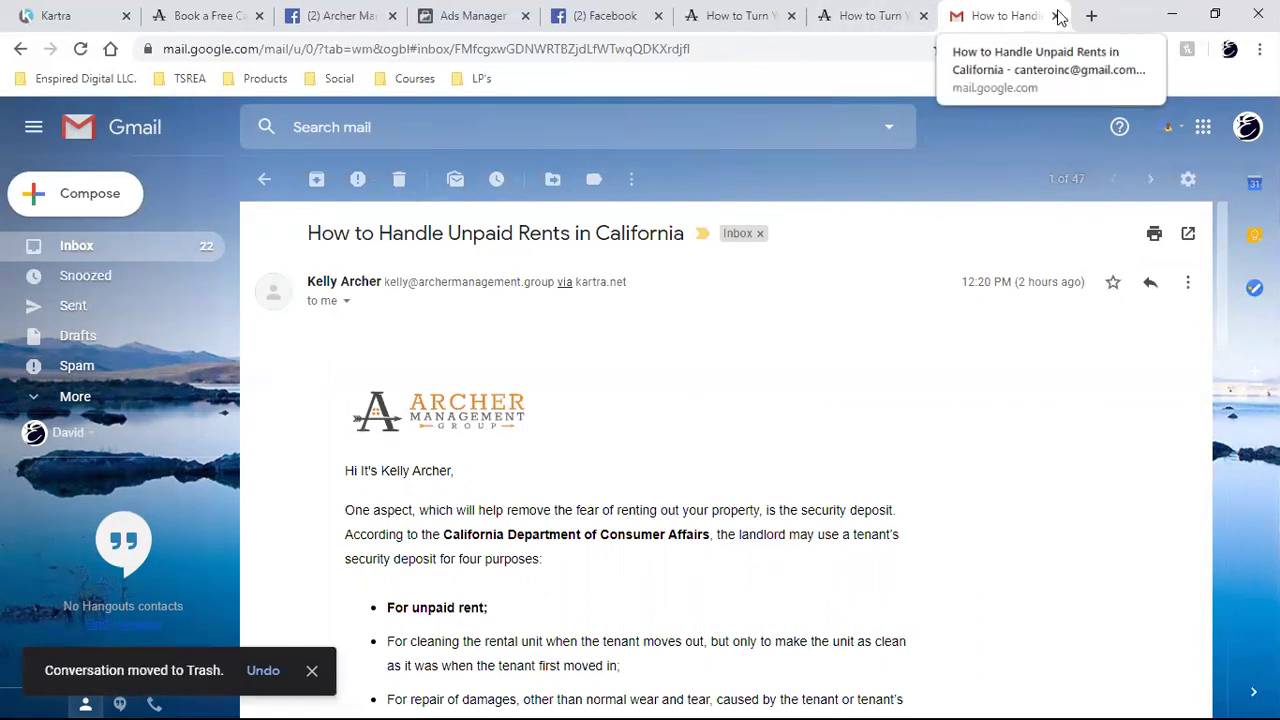
key(ctrl+w)
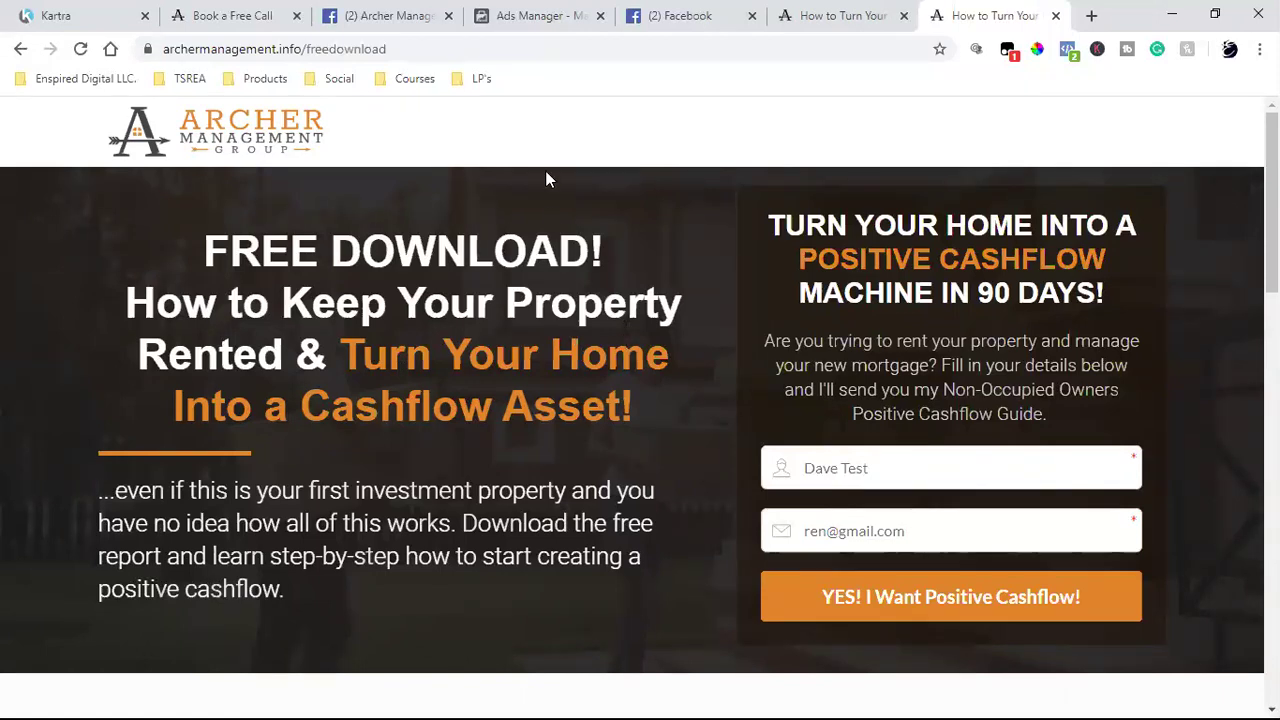
- Close the Archer Management Group Facebook tab and go back to the free-download landing page
click(700, 15)
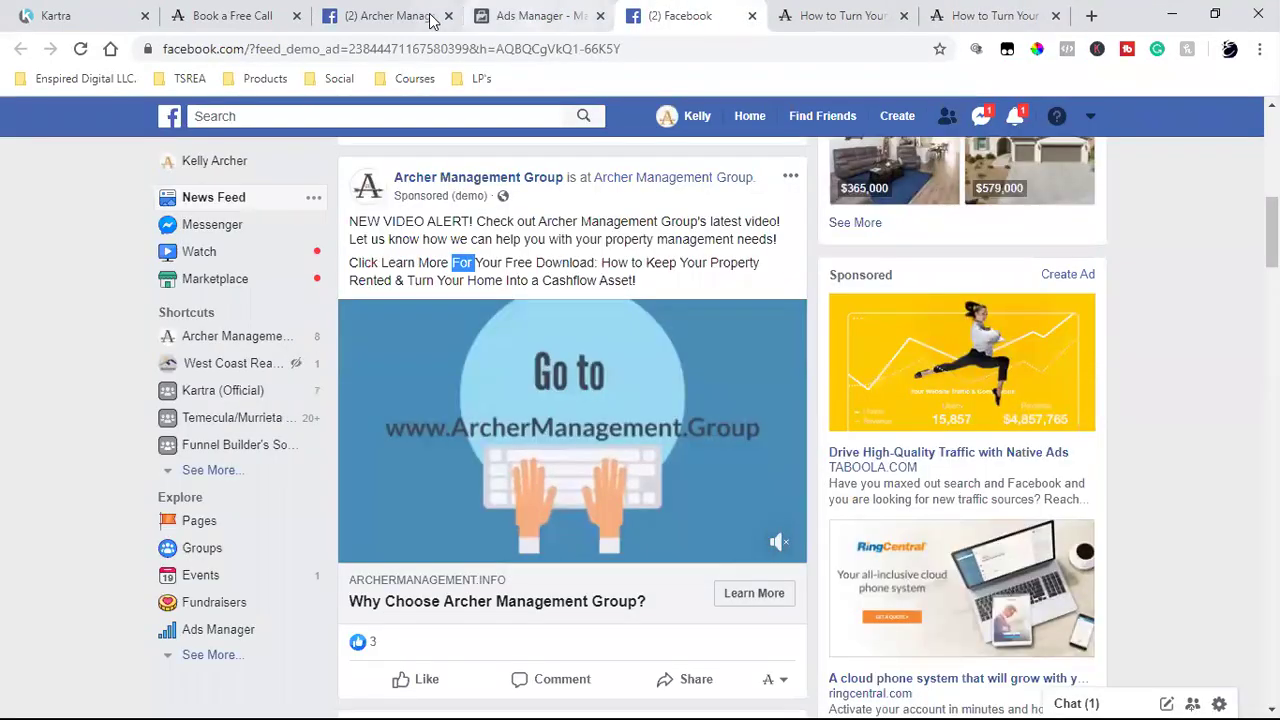
click(449, 15)
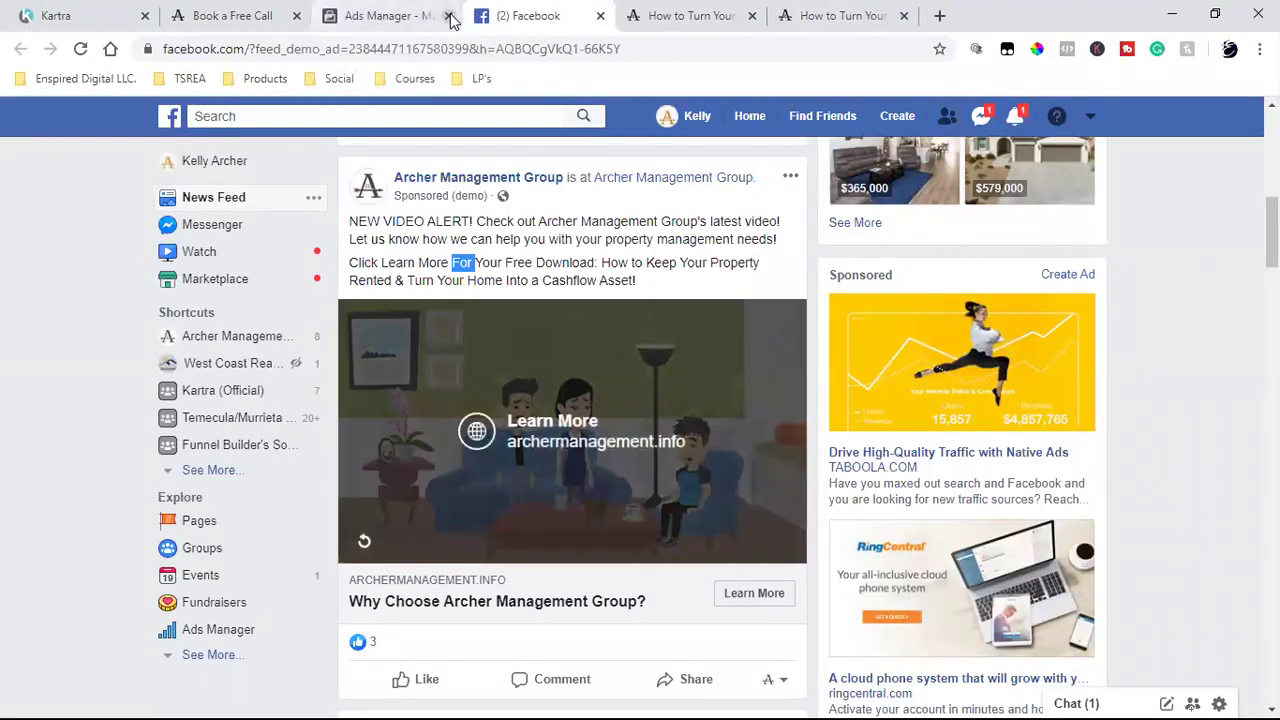
click(1192, 399)
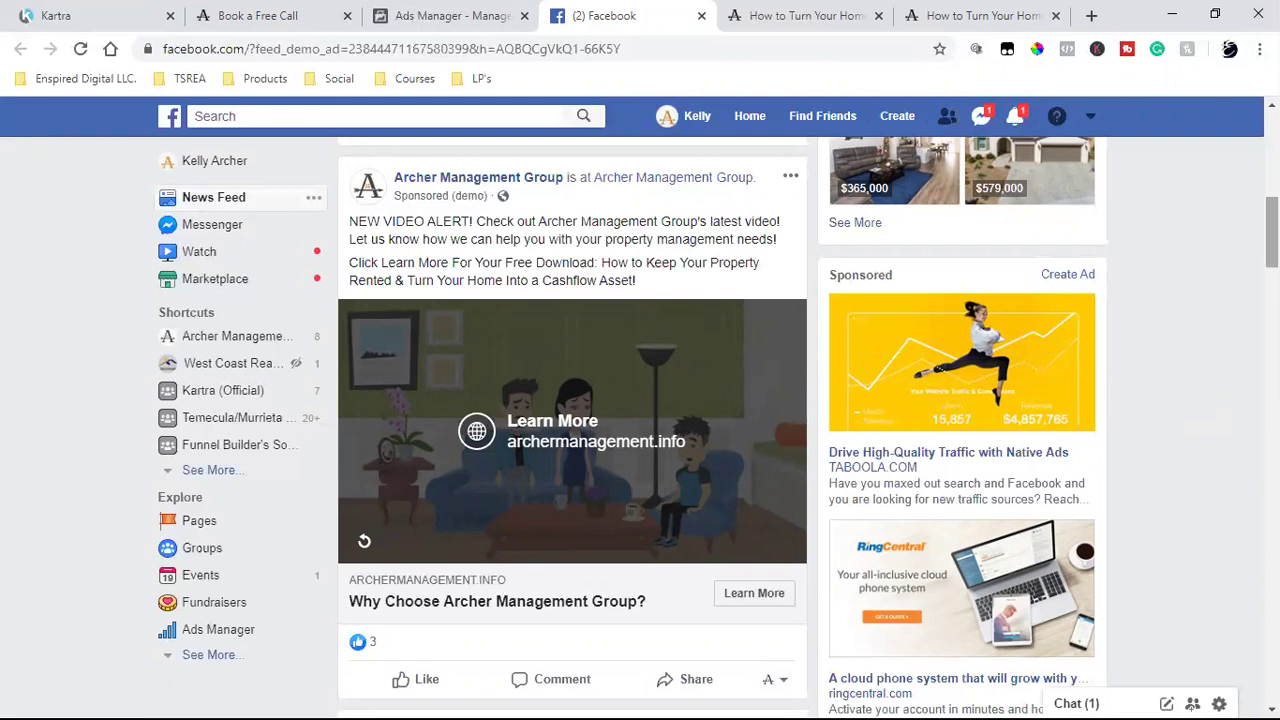
click(935, 10)
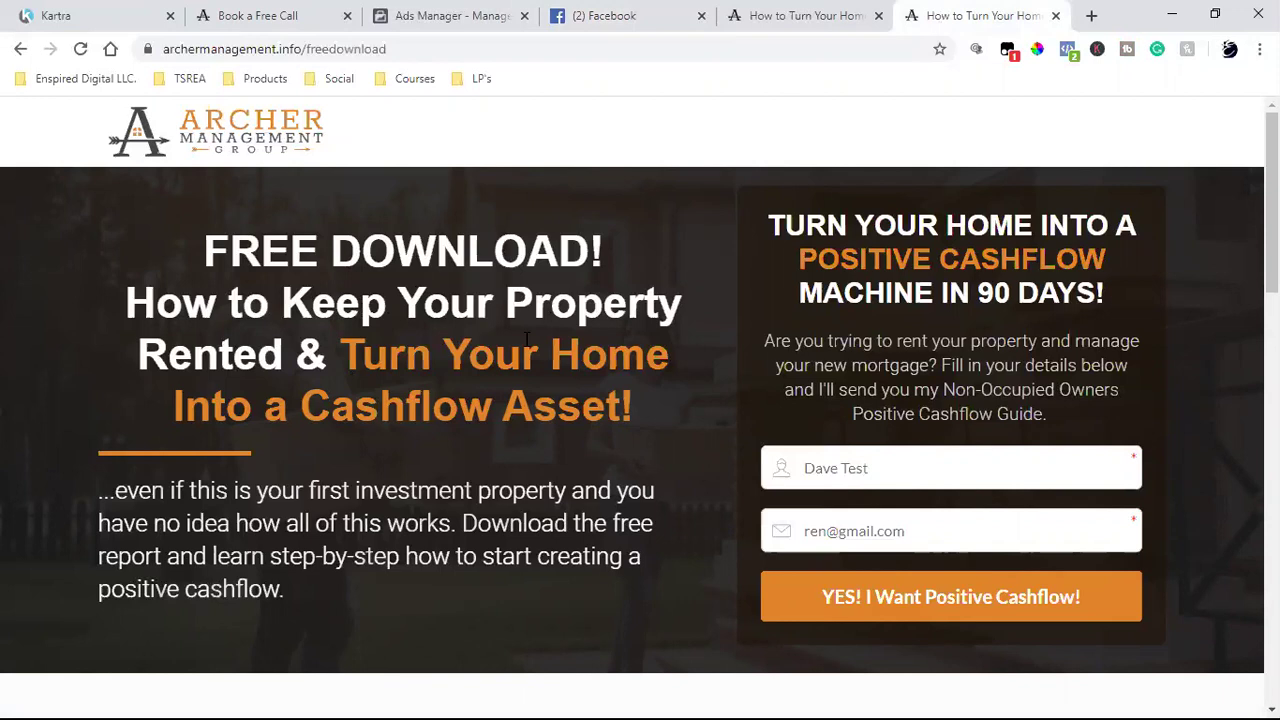
triple_click(830, 536)
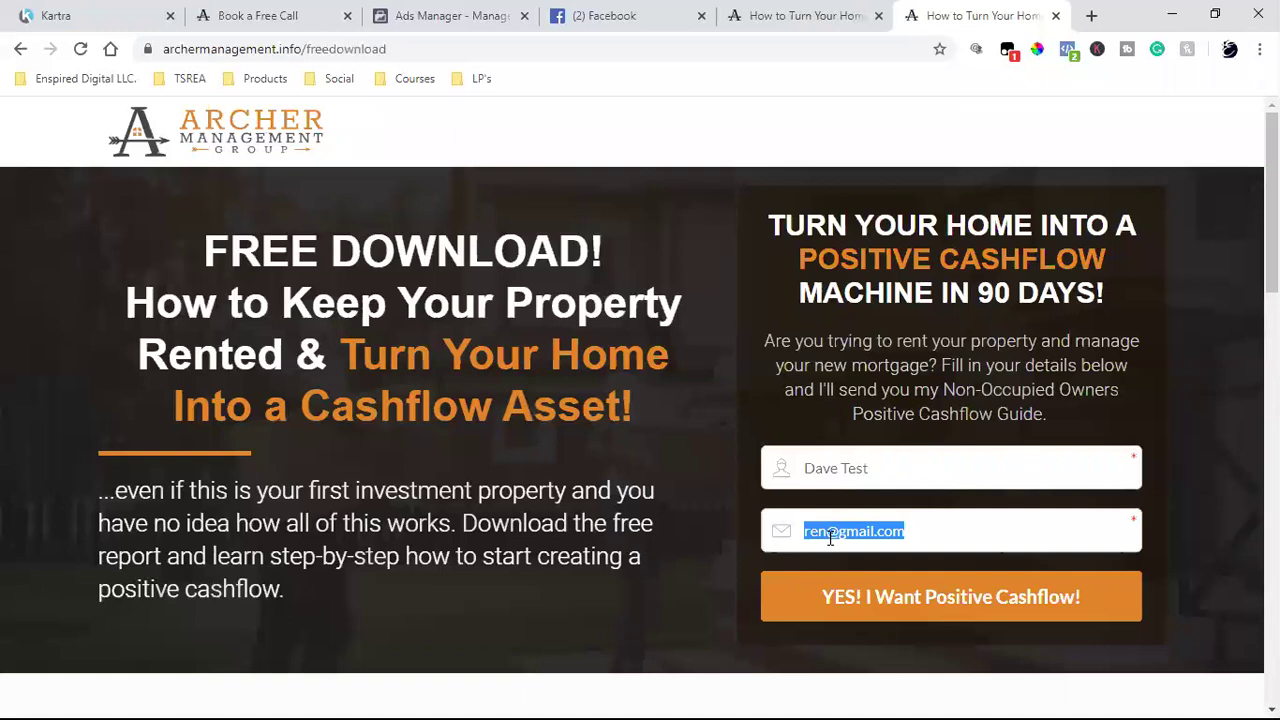
click(1200, 264)
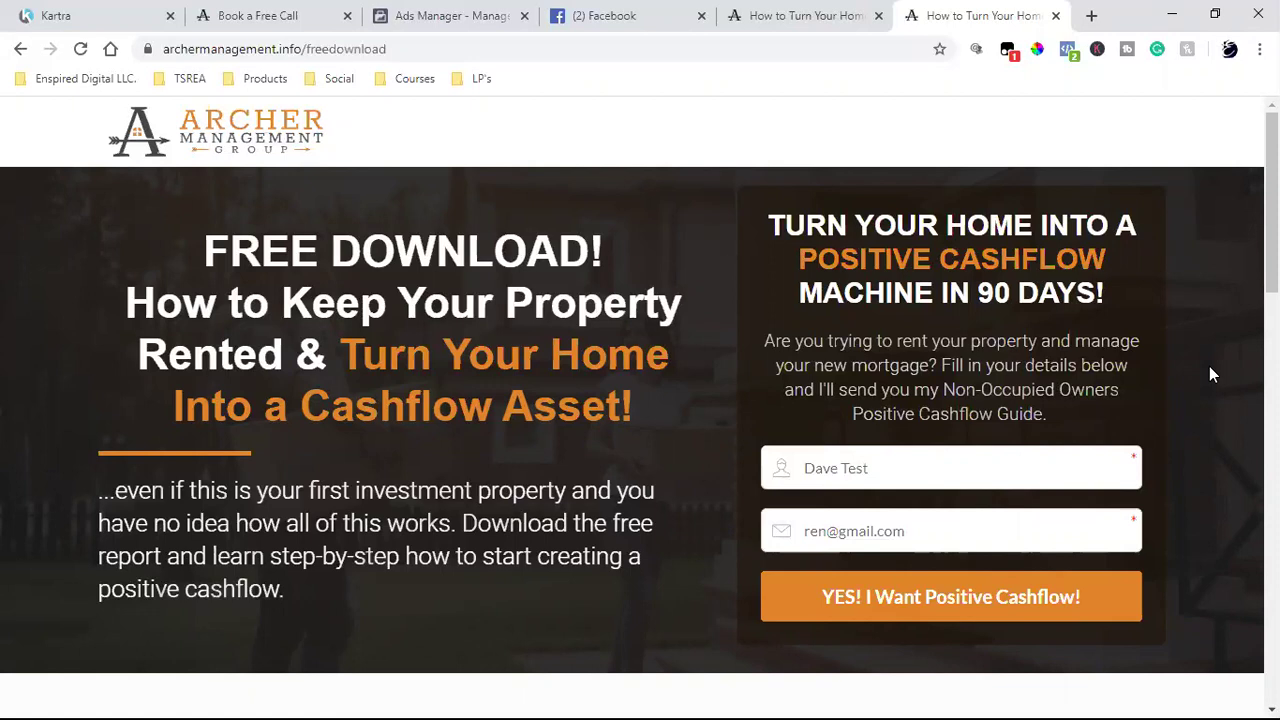
triple_click(250, 49)
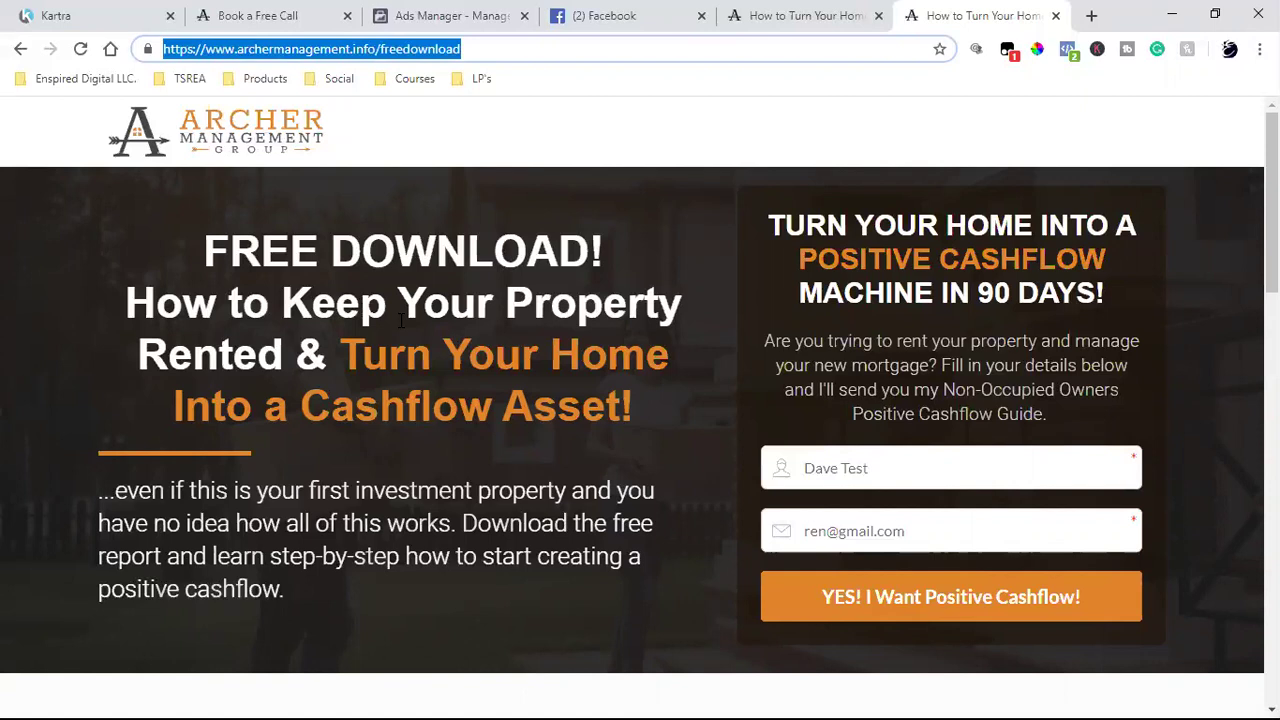
- Clear the ad set and campaign filters, list all campaigns, and reload Ads Manager
click(480, 14)
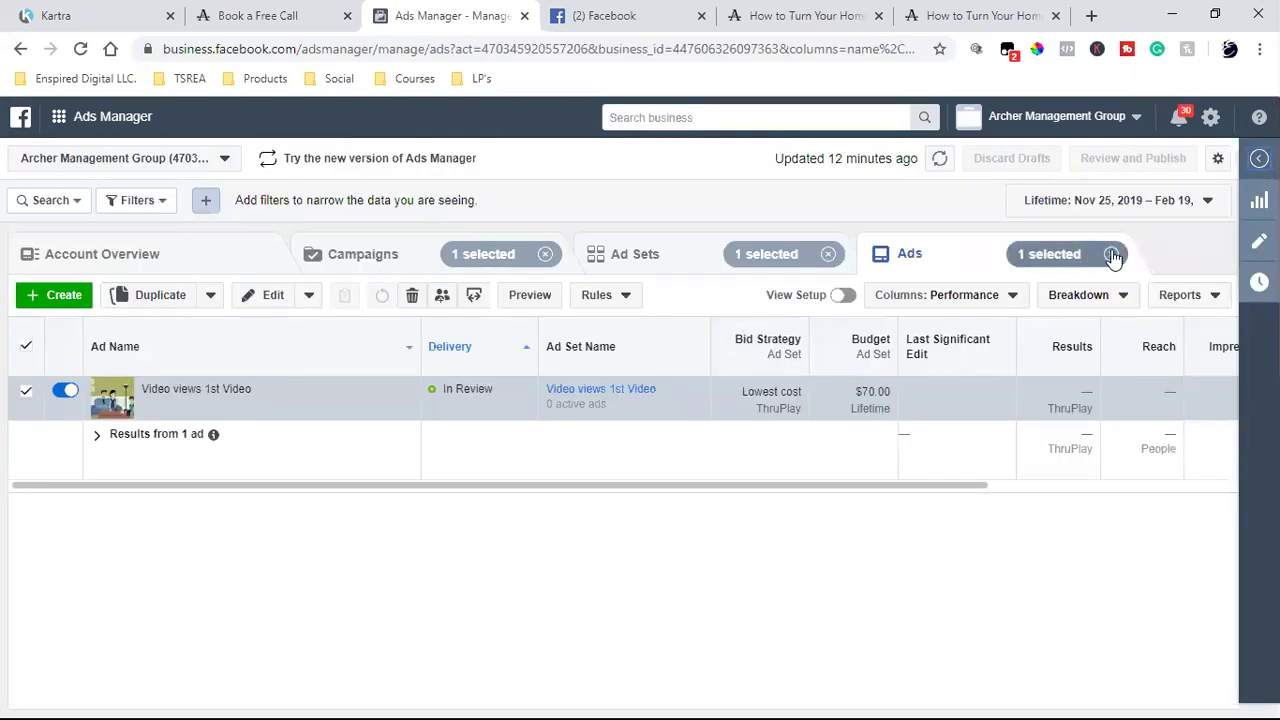
click(828, 256)
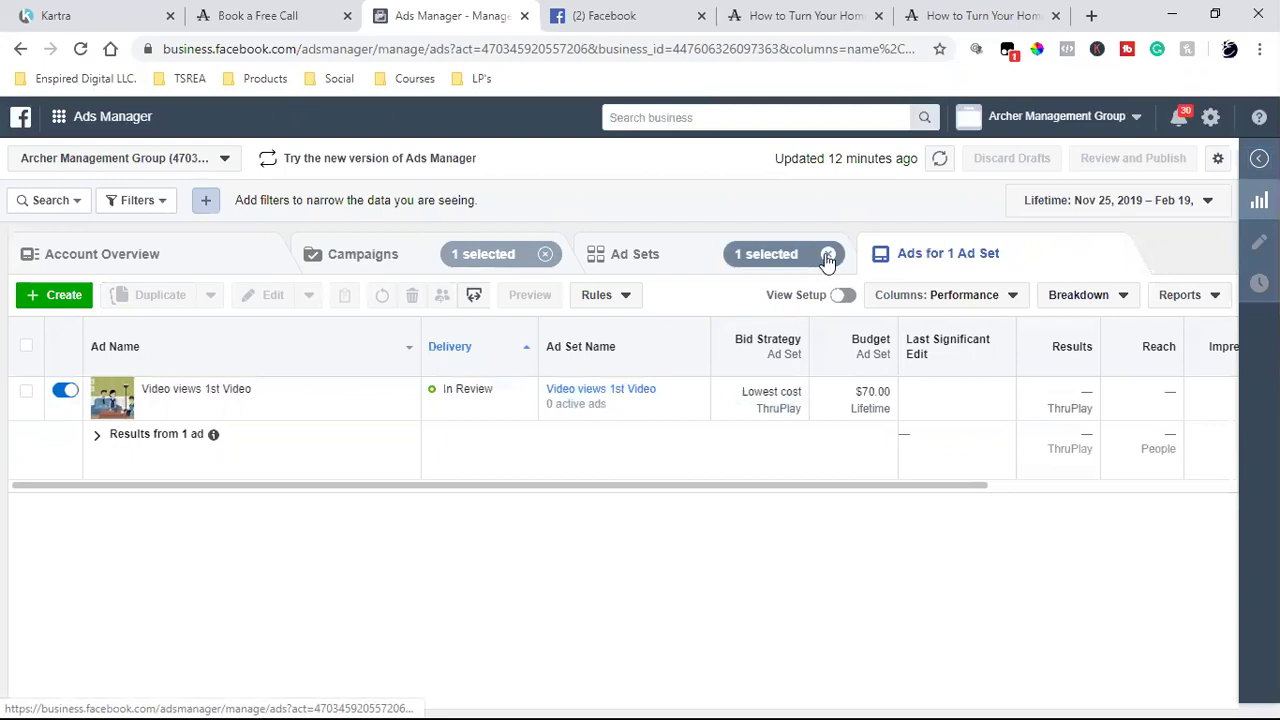
click(545, 254)
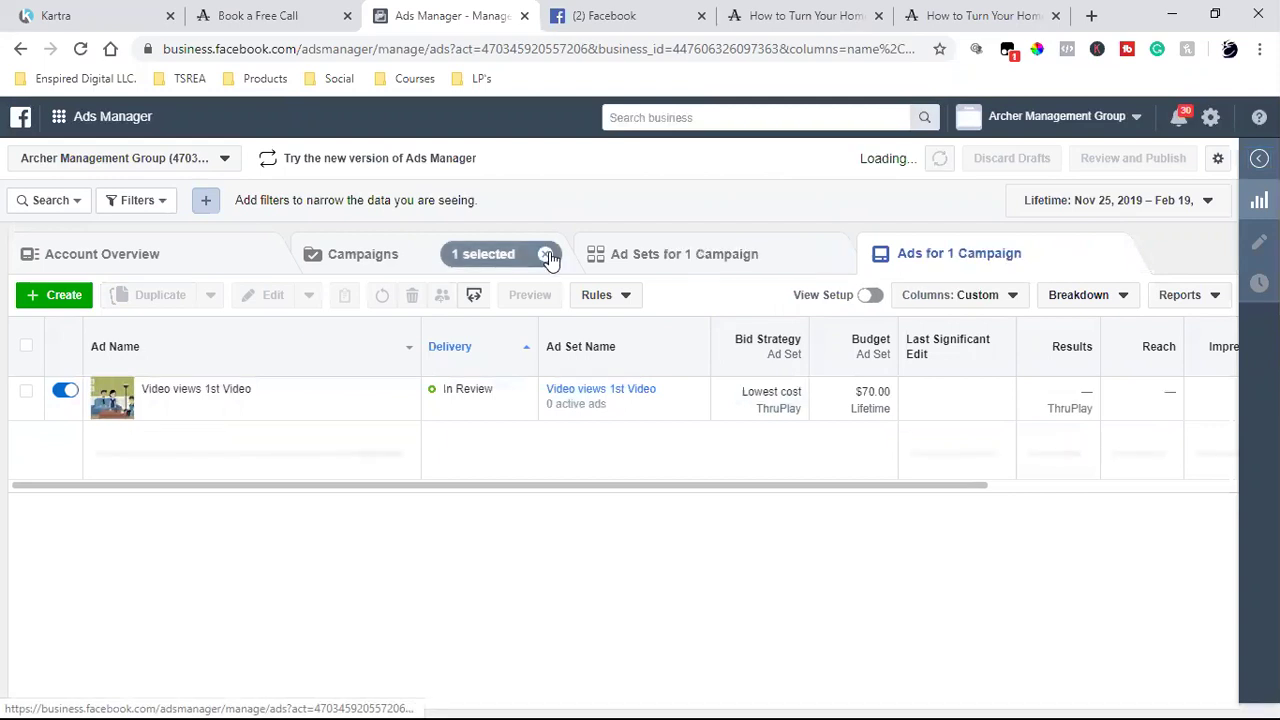
click(372, 258)
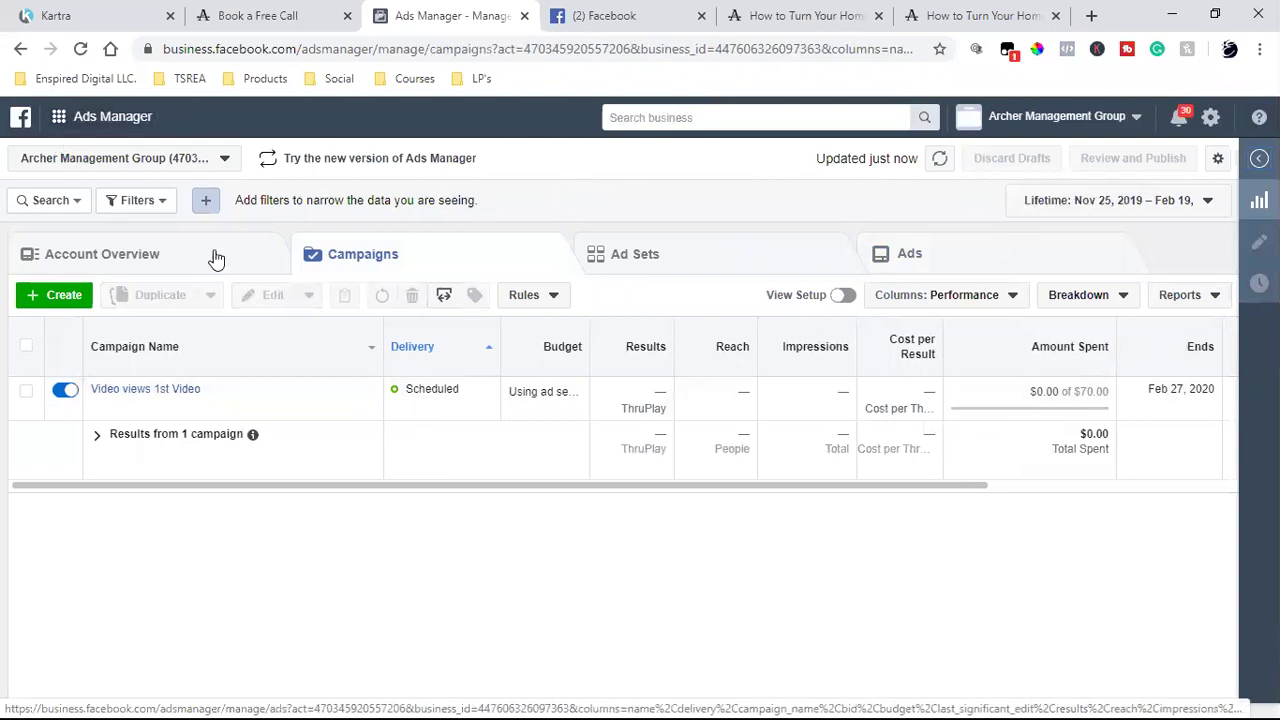
click(81, 49)
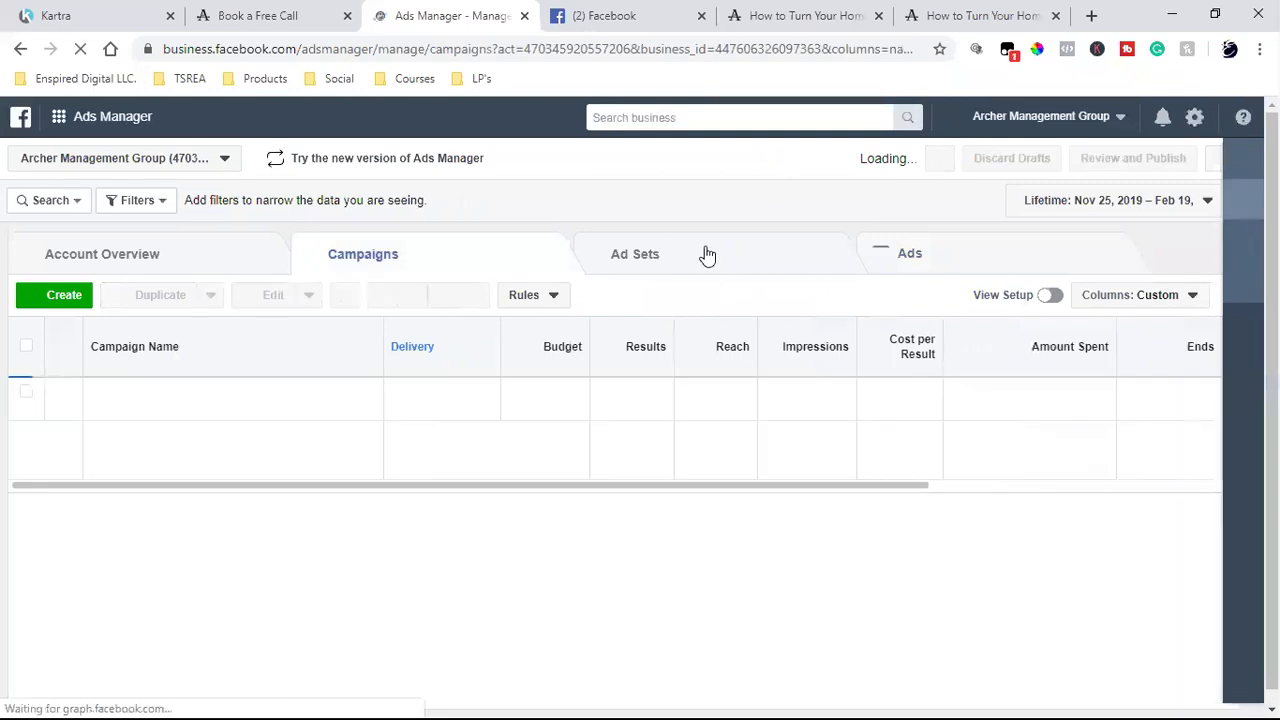
- Confirm Video views 1st Video is Scheduled across Ad Sets, Ads and Campaigns, then show the landing page
click(707, 255)
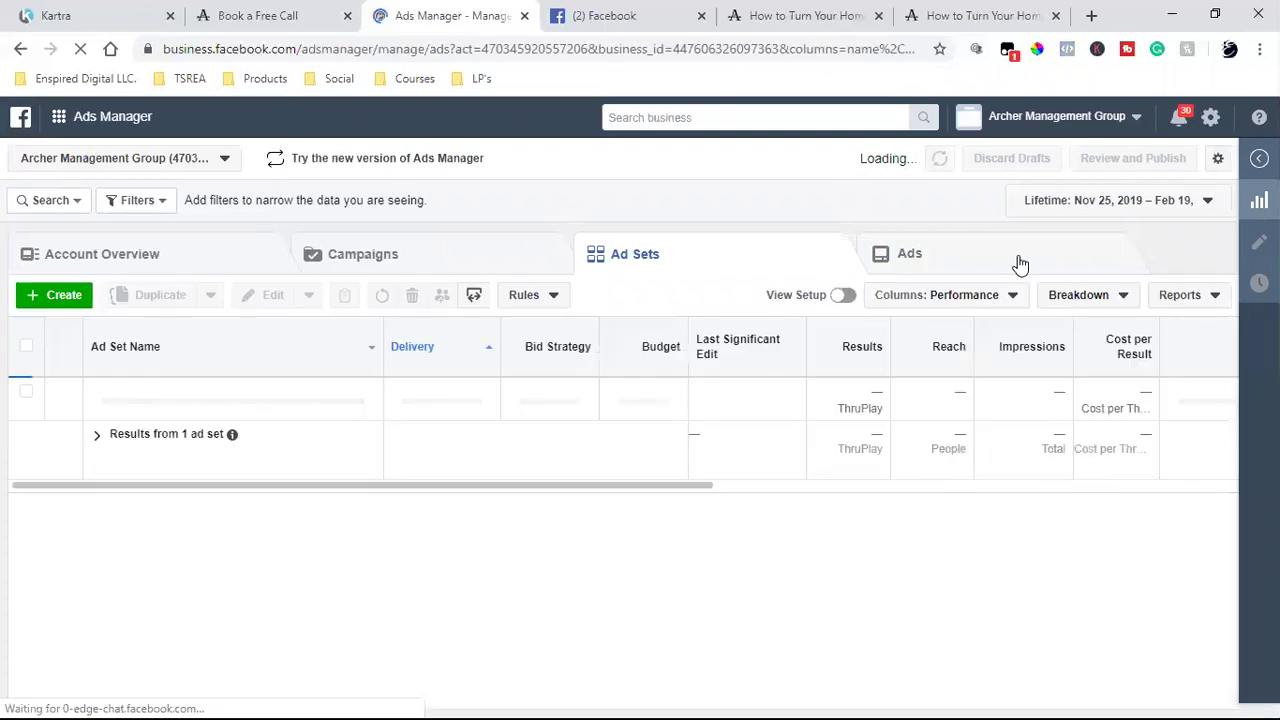
click(1020, 264)
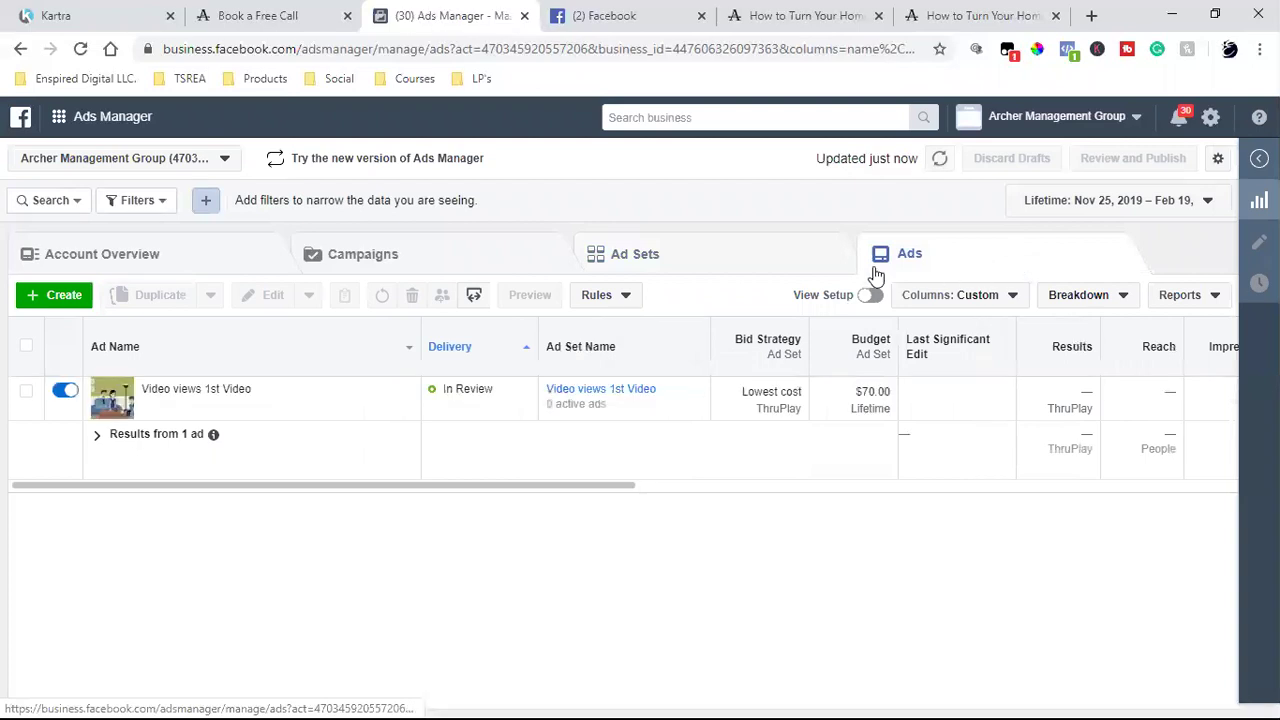
click(428, 265)
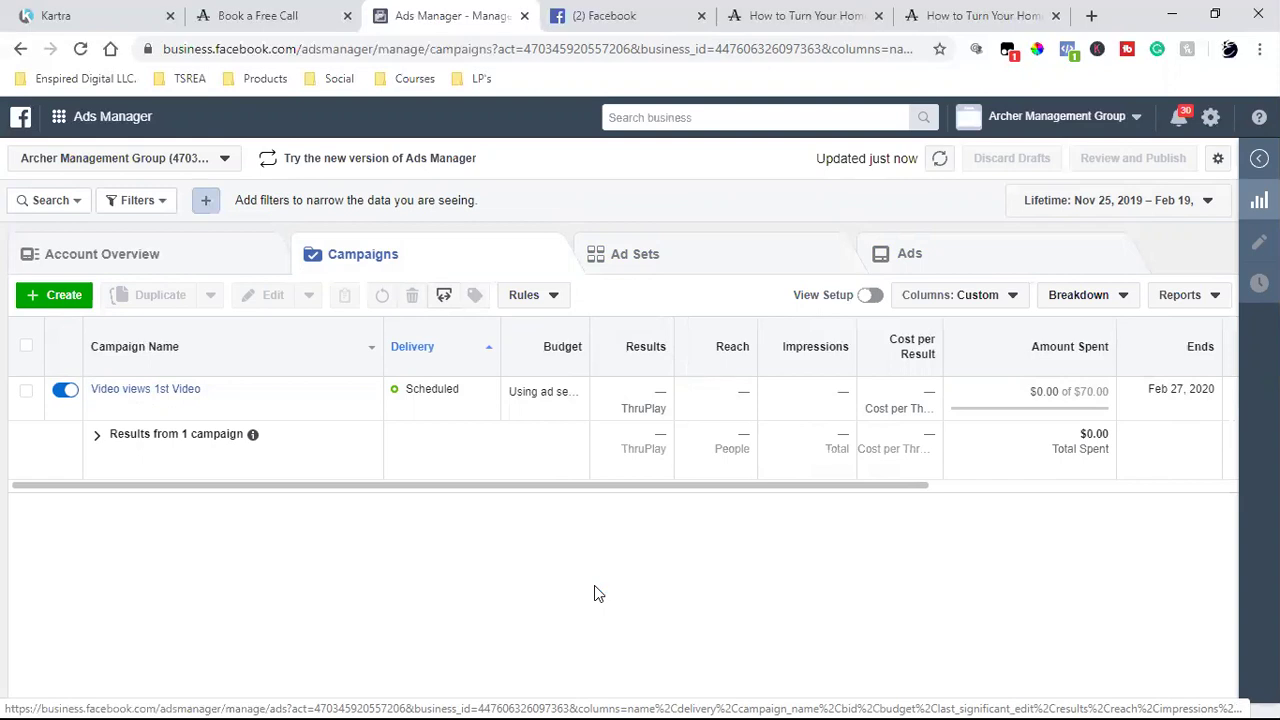
click(976, 13)
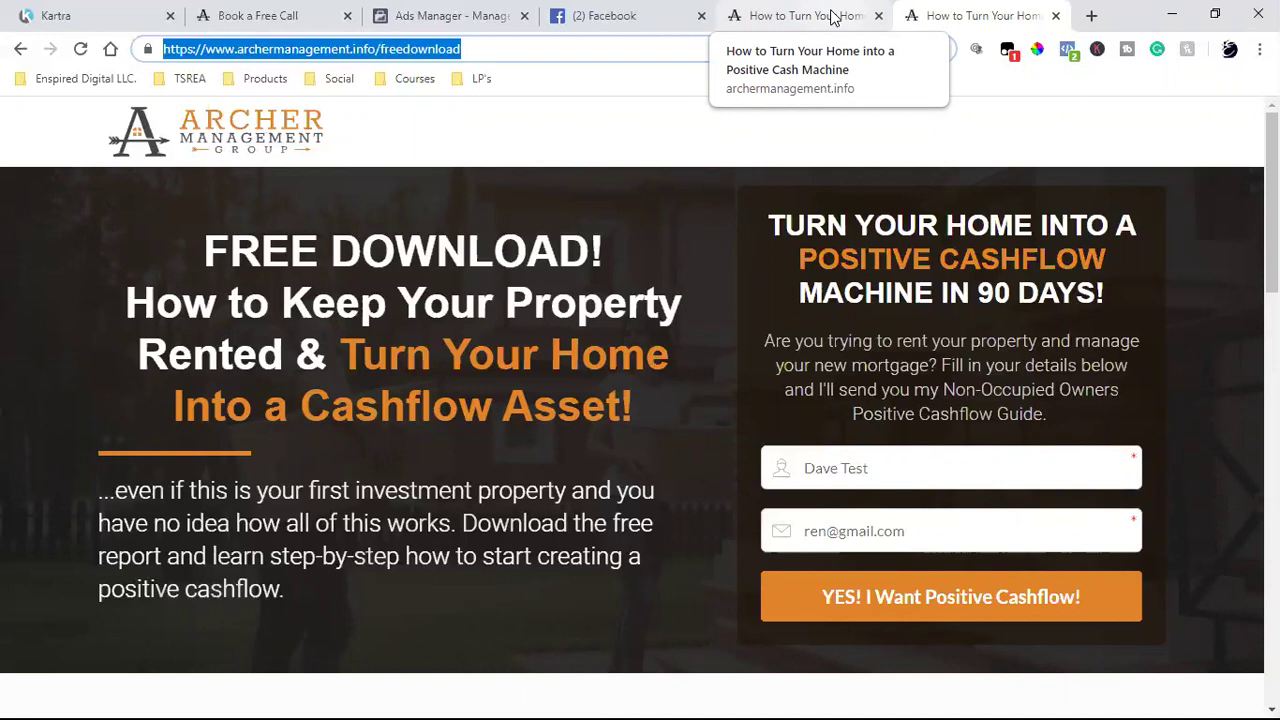
click(677, 390)
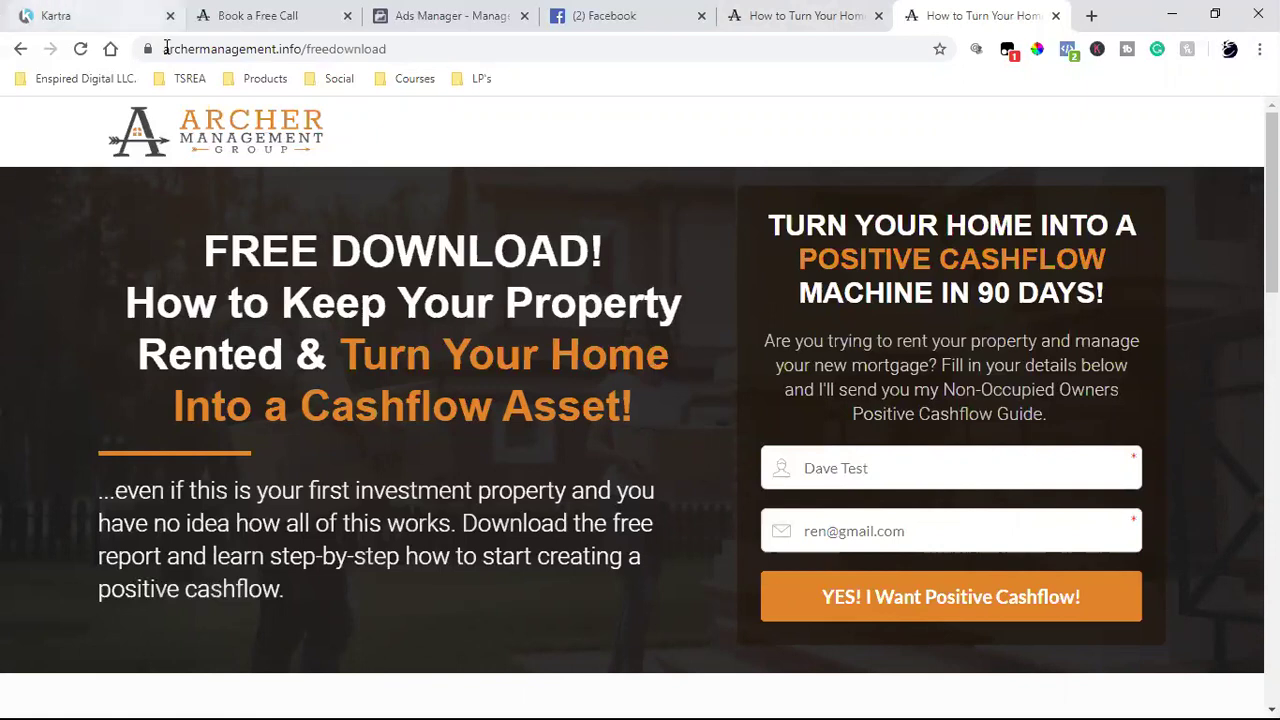
click(255, 49)
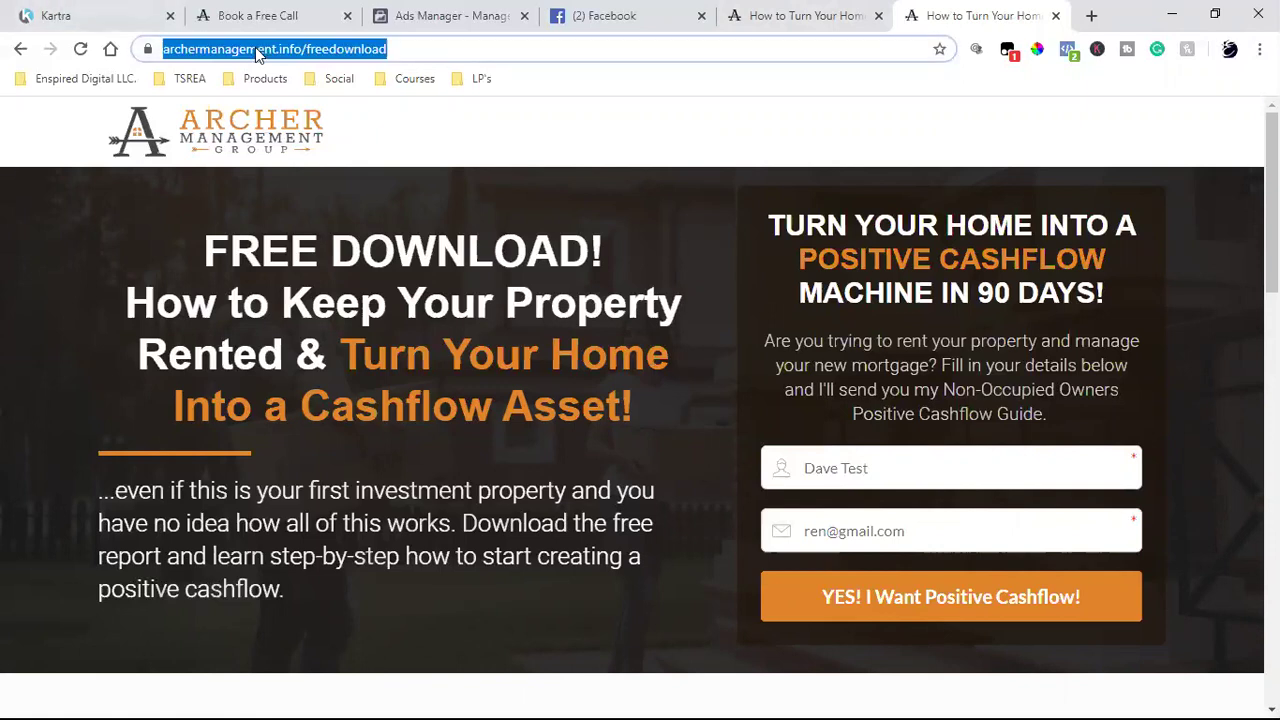
click(306, 426)
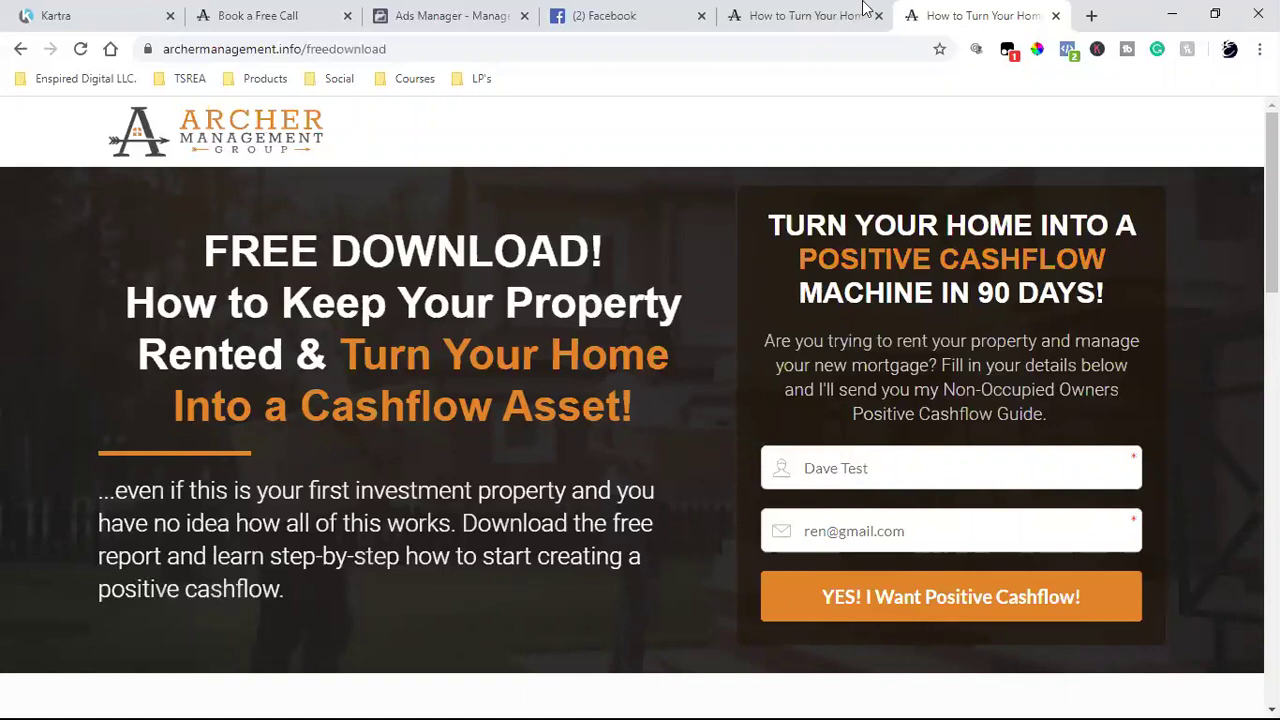
- Select the Video views 1st Video campaign and list its scheduled $70 lifetime-budget ad set
click(805, 8)
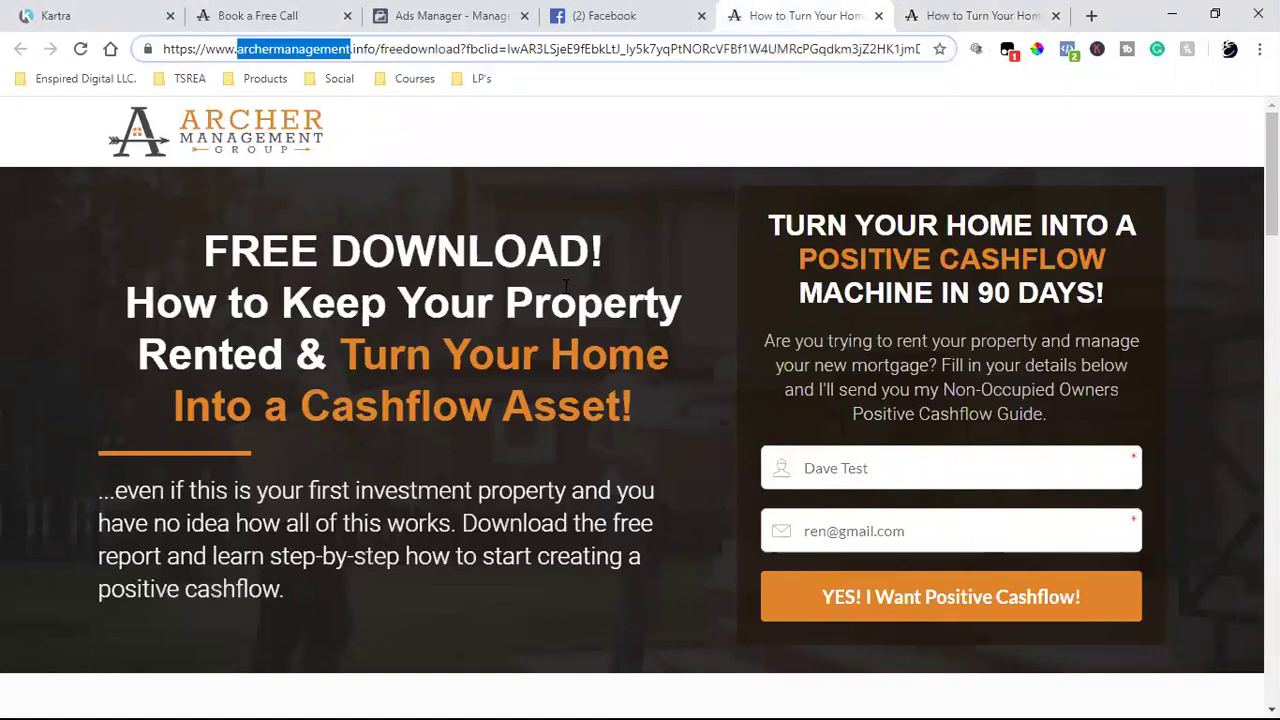
click(505, 8)
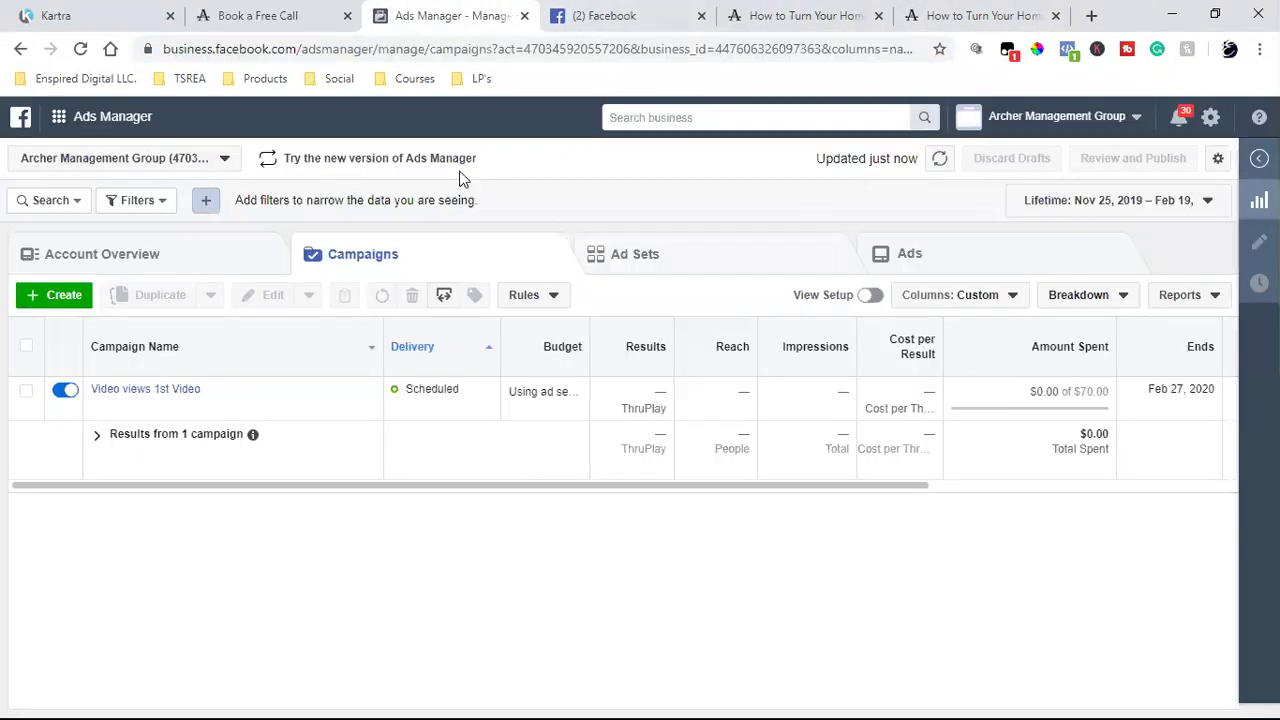
click(435, 418)
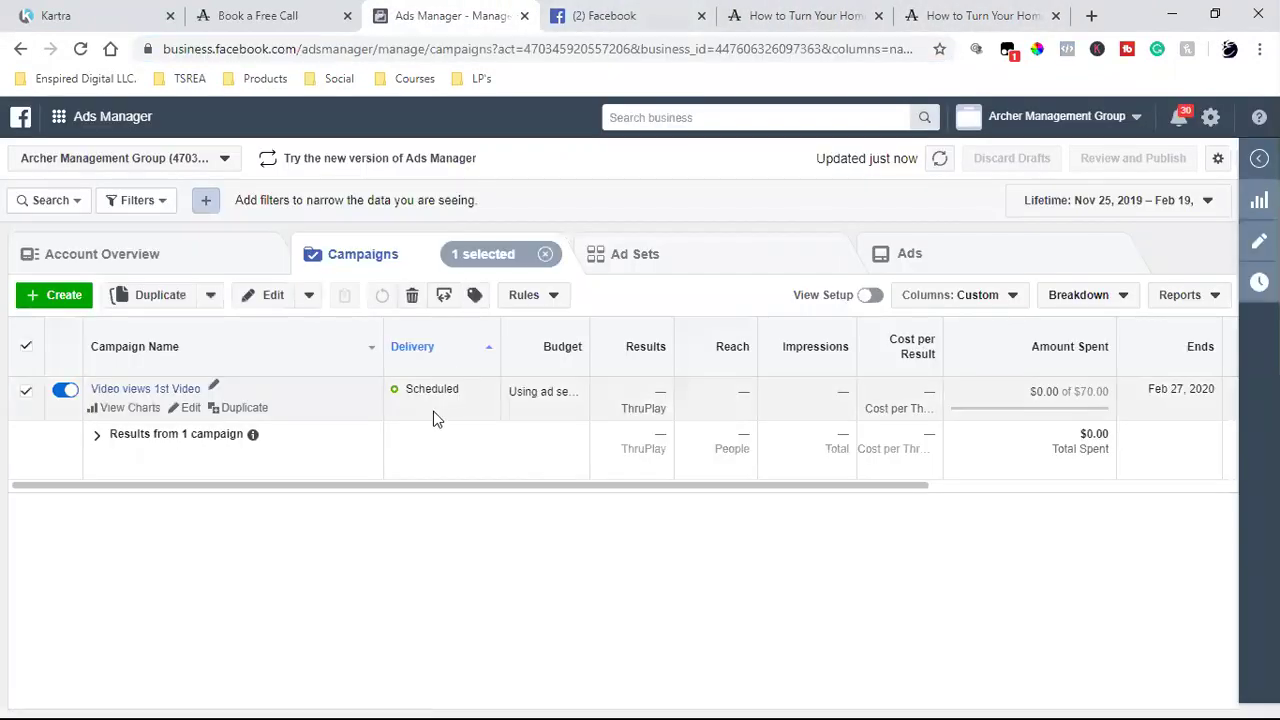
click(675, 261)
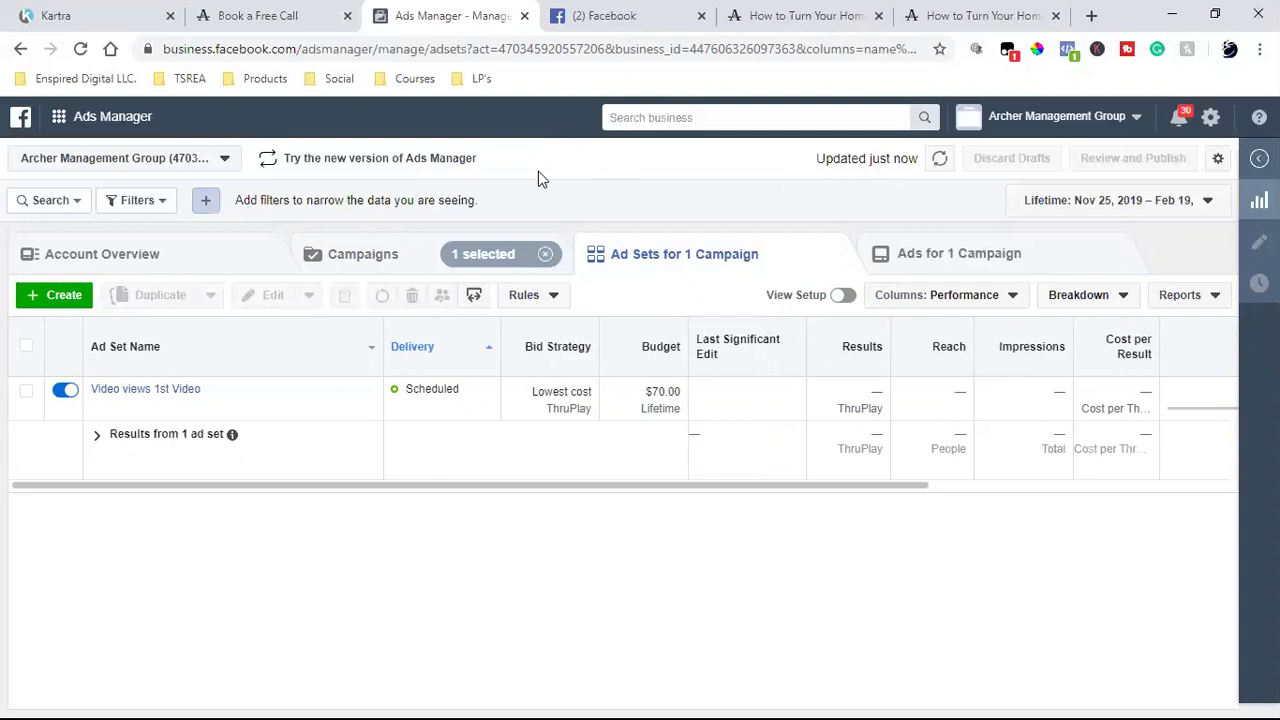
- Go to Billing and open Payment Settings showing the $0.00 February 19, 2020 bill
click(57, 118)
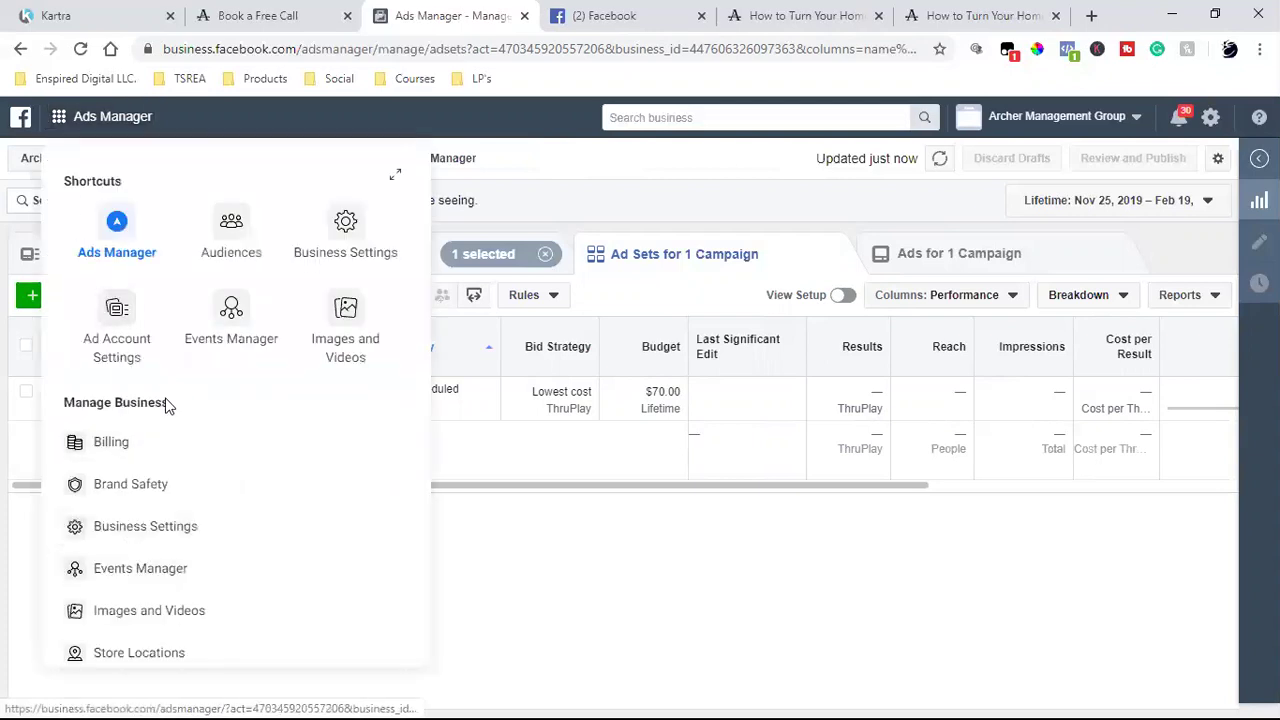
click(145, 452)
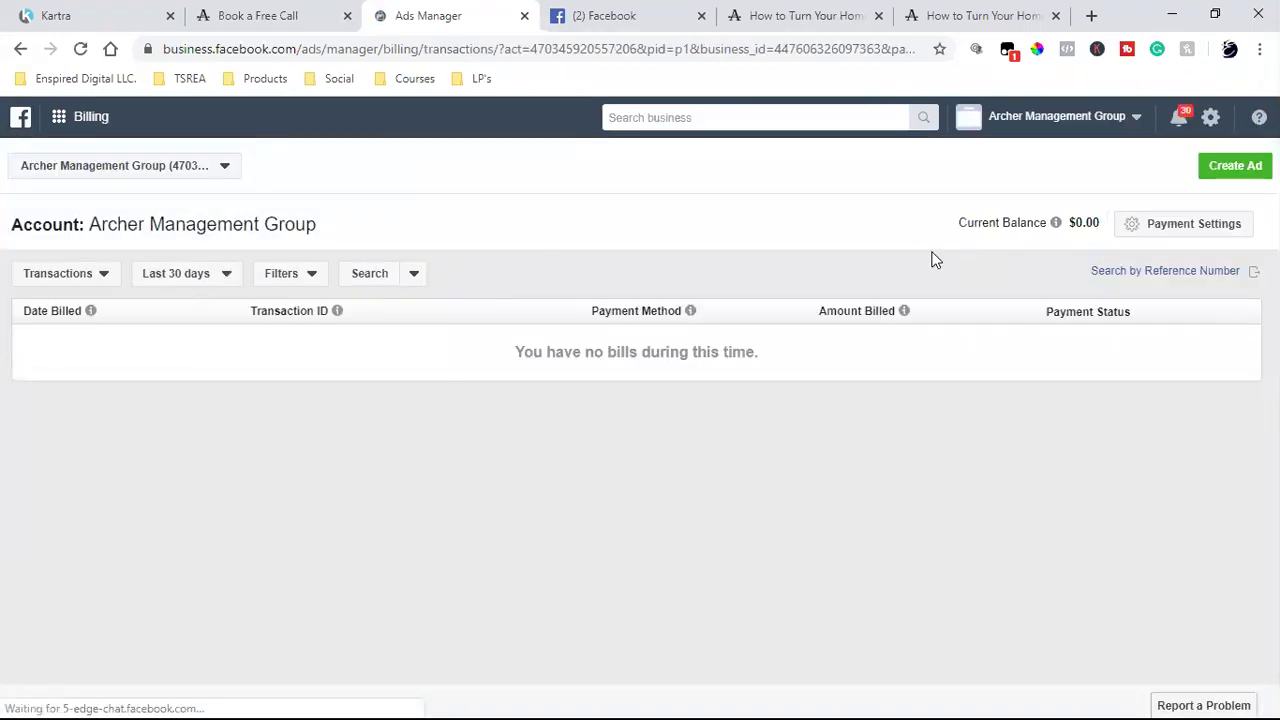
click(1181, 228)
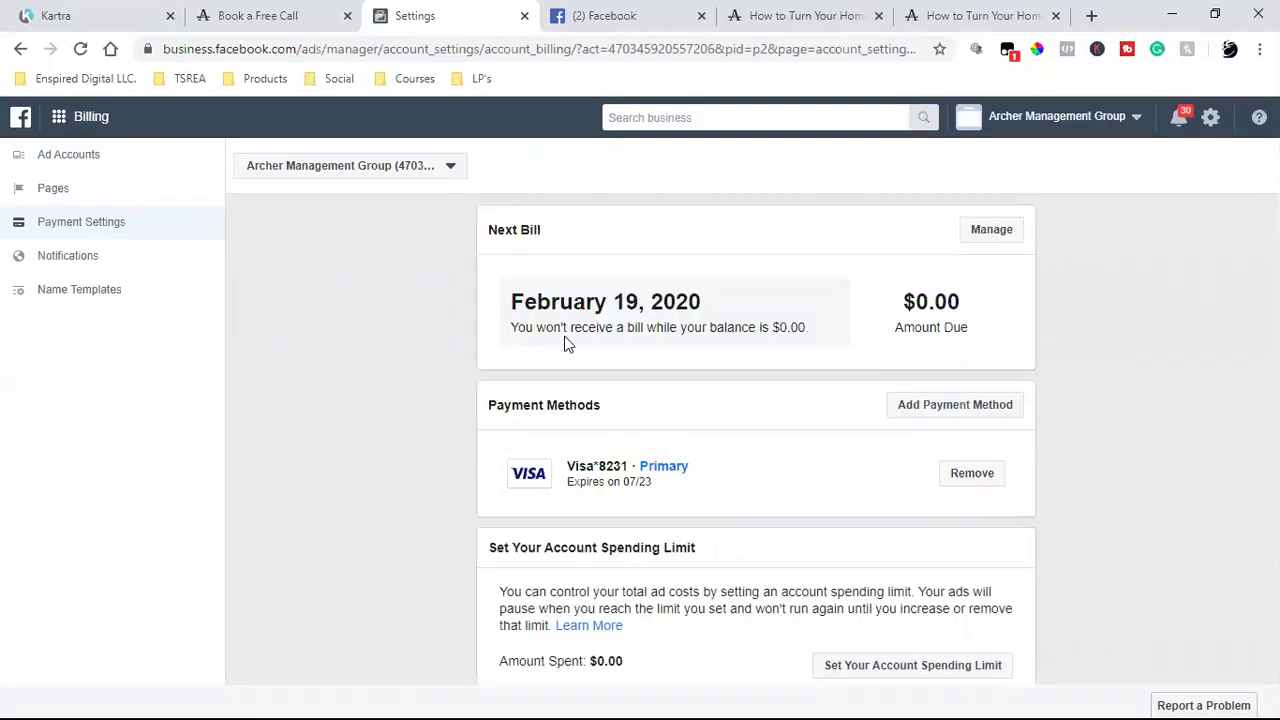
- Change the next-bill threshold to 900 after the 1000 amount is rejected
click(1003, 238)
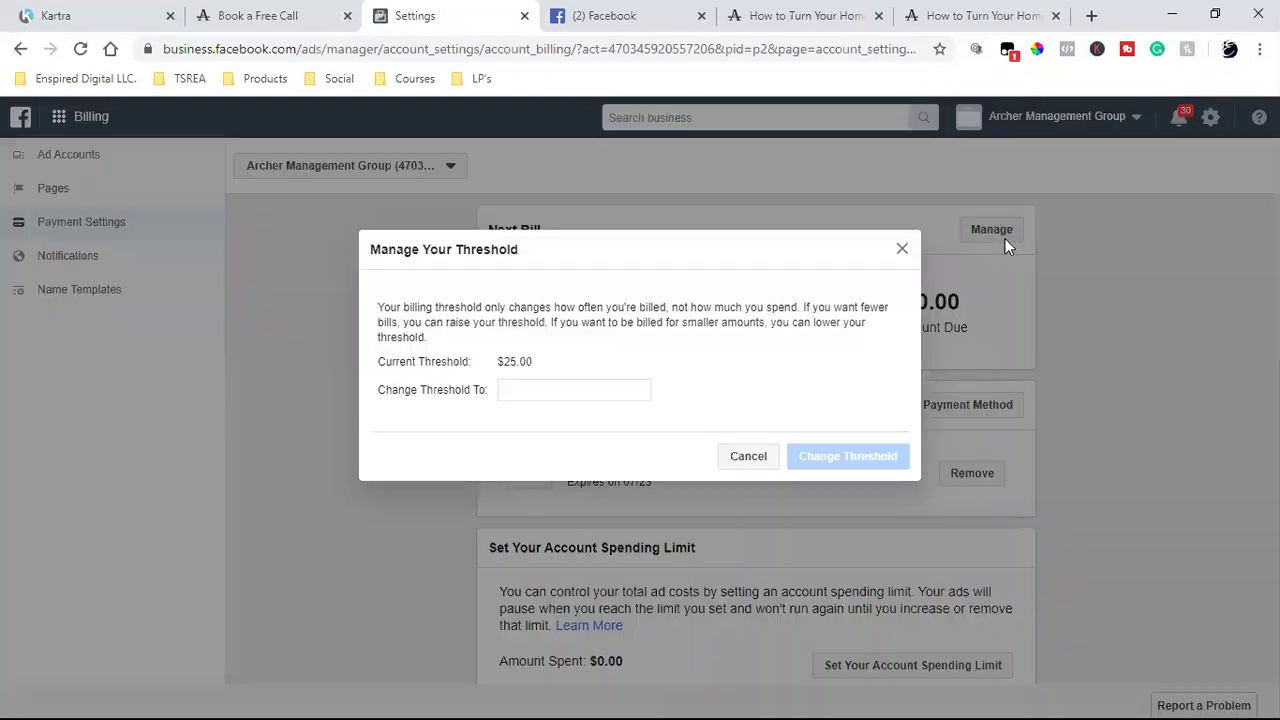
click(562, 393)
text(1000)
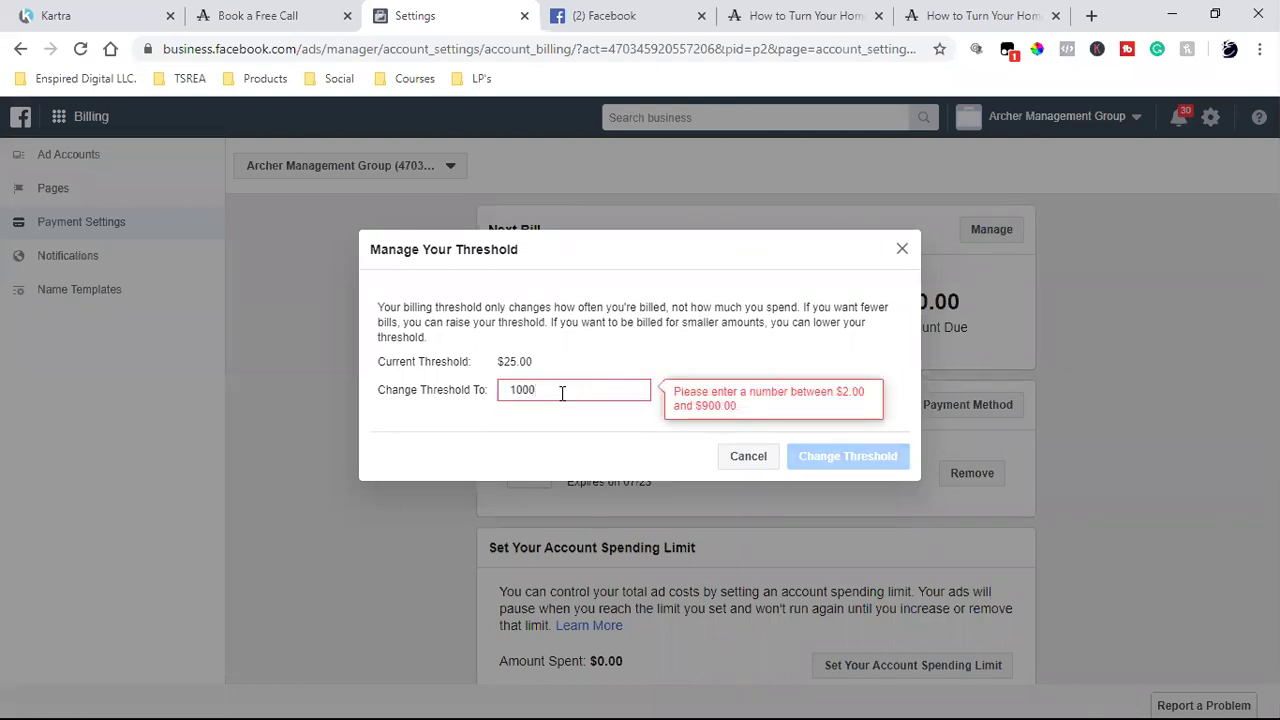
key(BackSpace)
key(BackSpace)
key(BackSpace)
key(BackSpace)
text(900)
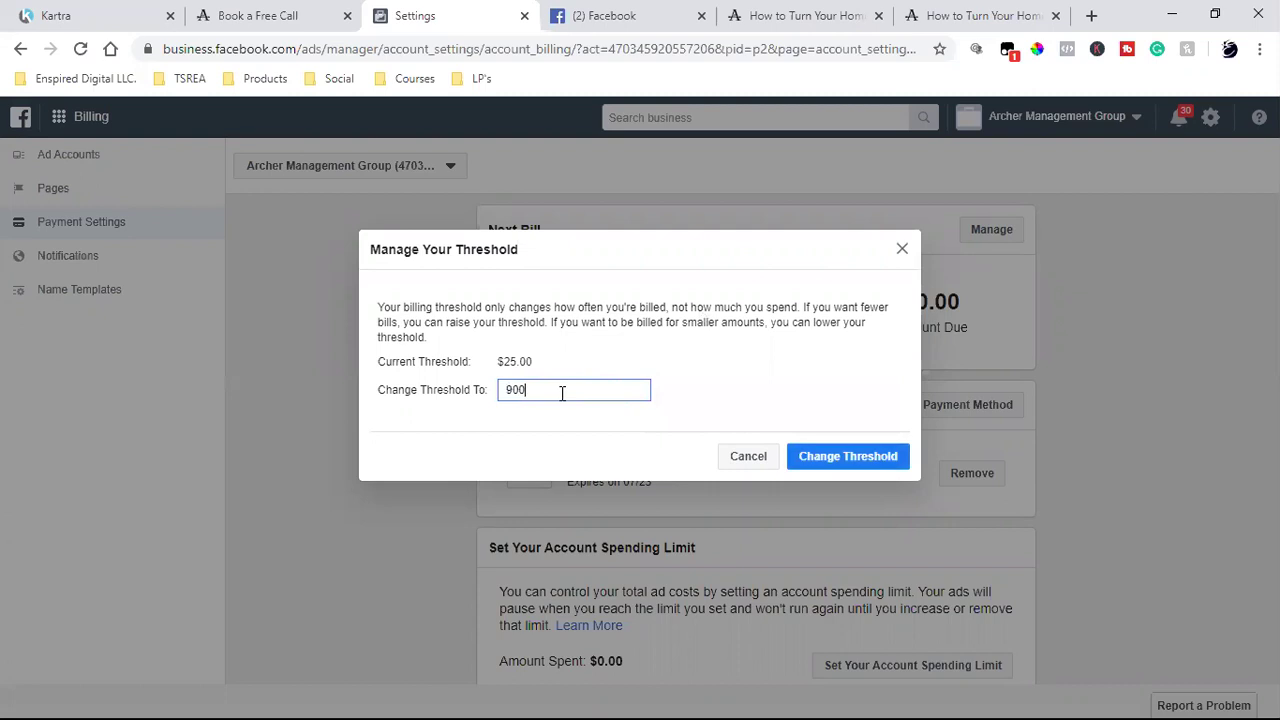
click(865, 460)
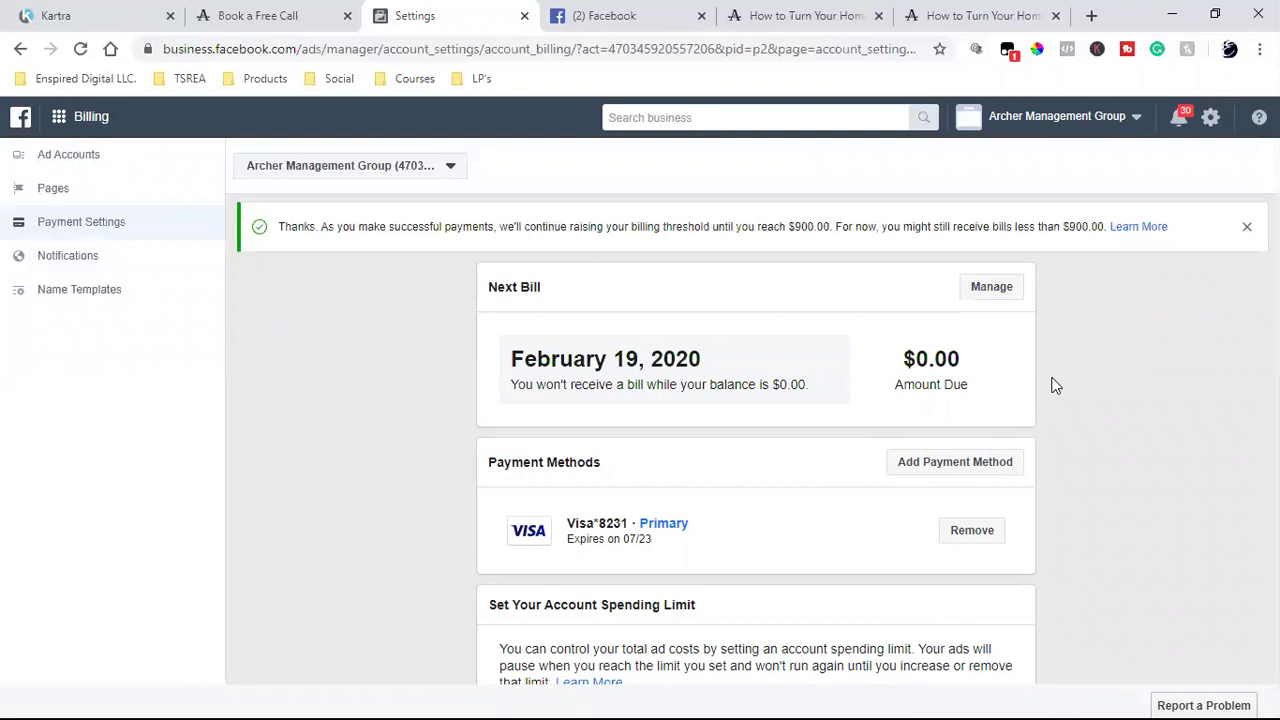
double_click(582, 382)
triple_click(596, 352)
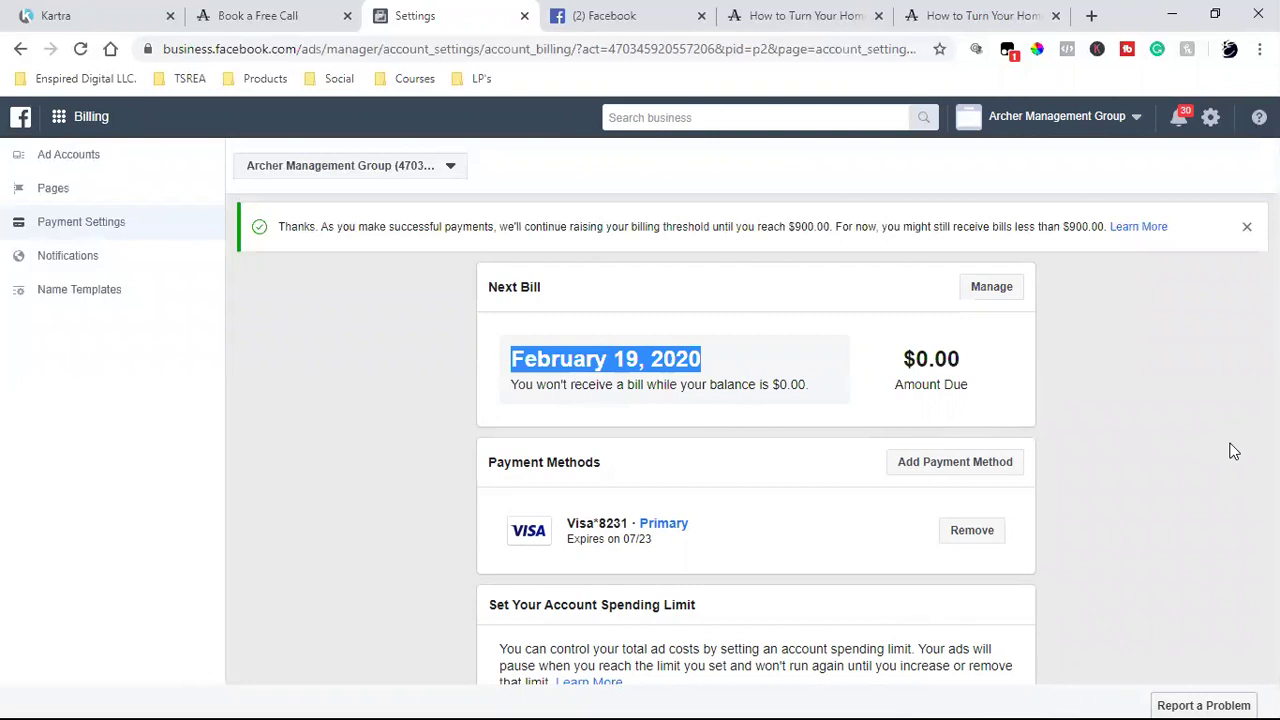
click(1158, 421)
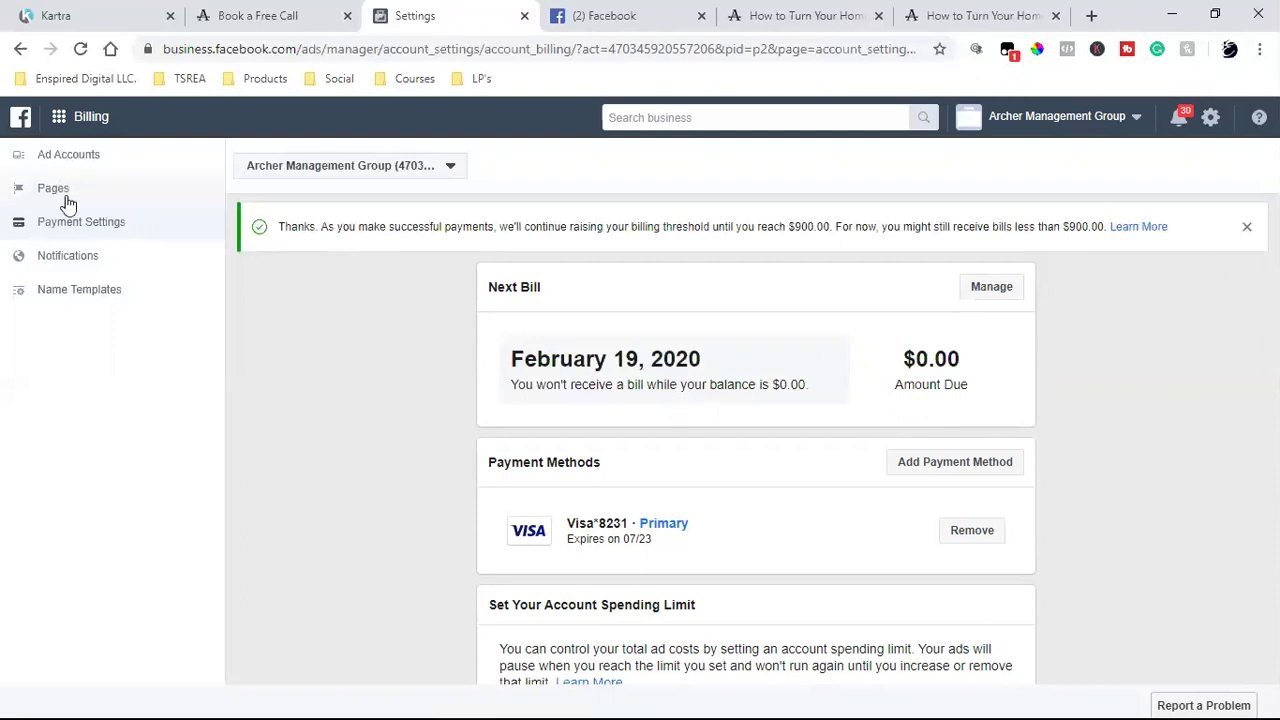
- Open the Archer Management Group Page from Facebook and browse down to its About section
click(597, 14)
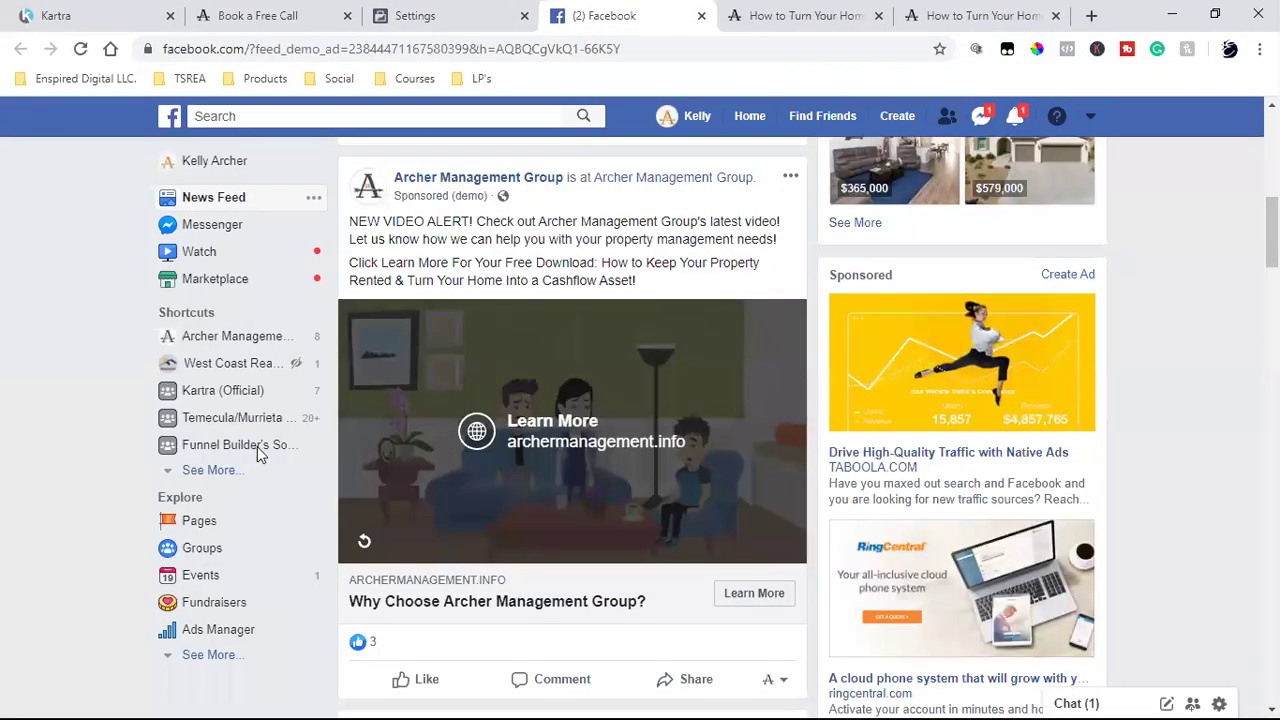
click(493, 180)
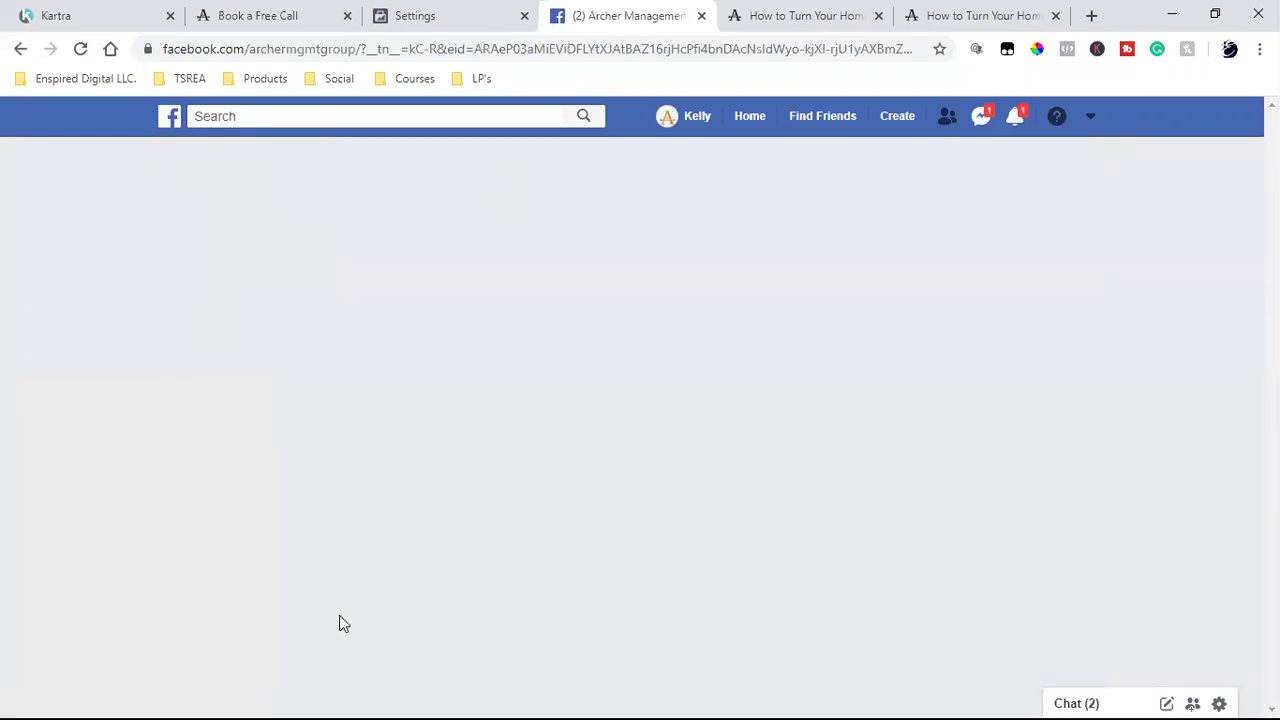
scroll(212, 560, down, 4)
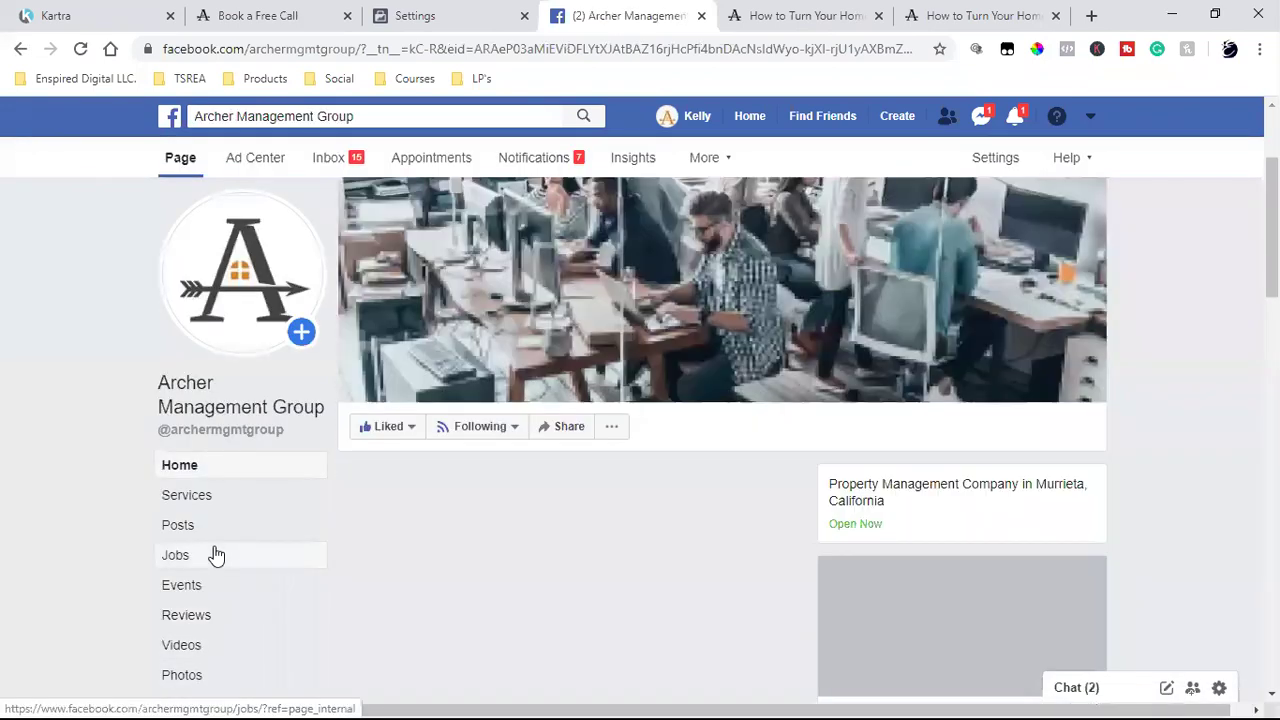
scroll(190, 588, down, 4)
scroll(191, 557, down, 4)
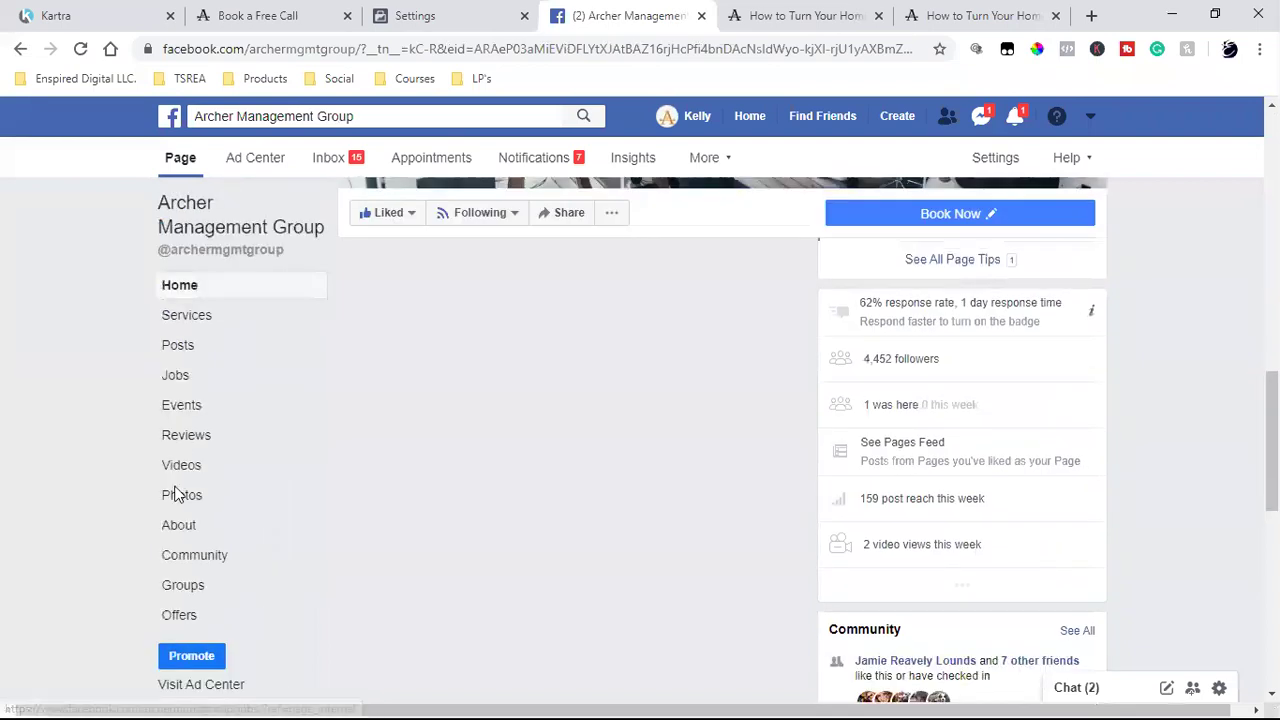
click(200, 530)
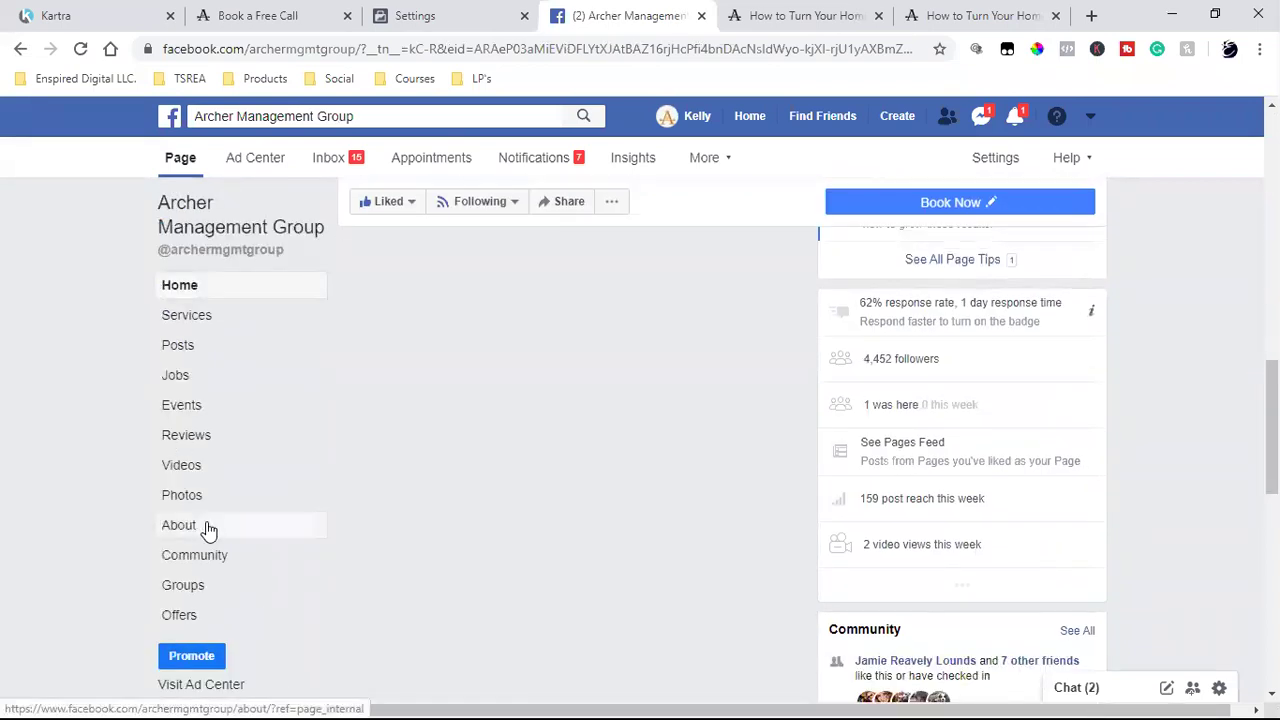
- Check the view counts in the Page's Videos, then return to the free-download landing page
click(205, 472)
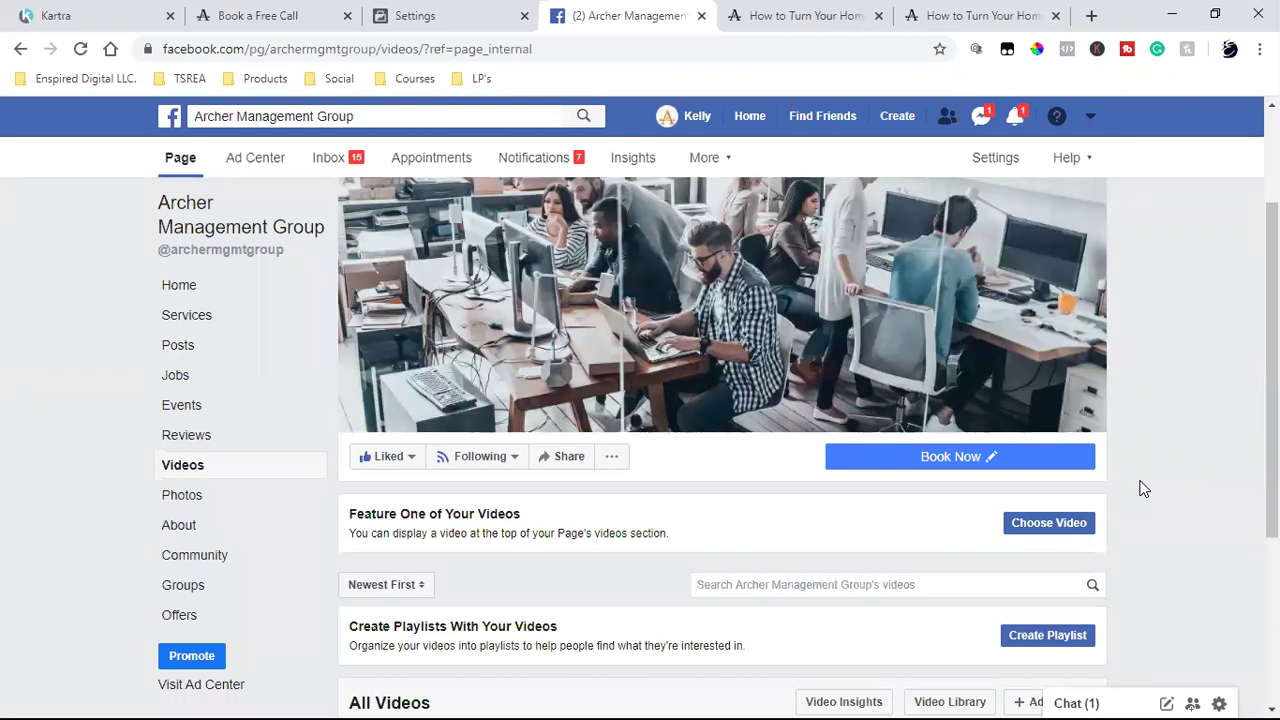
scroll(1143, 488, down, 3)
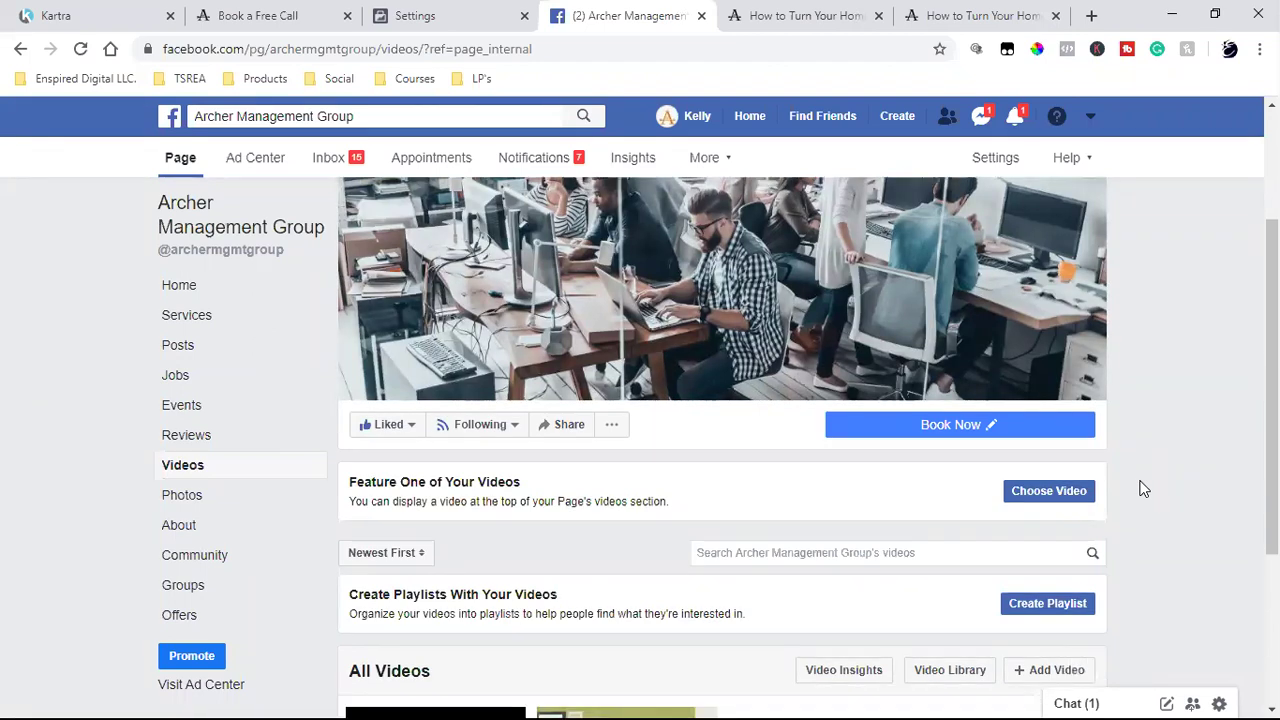
double_click(541, 594)
click(541, 594)
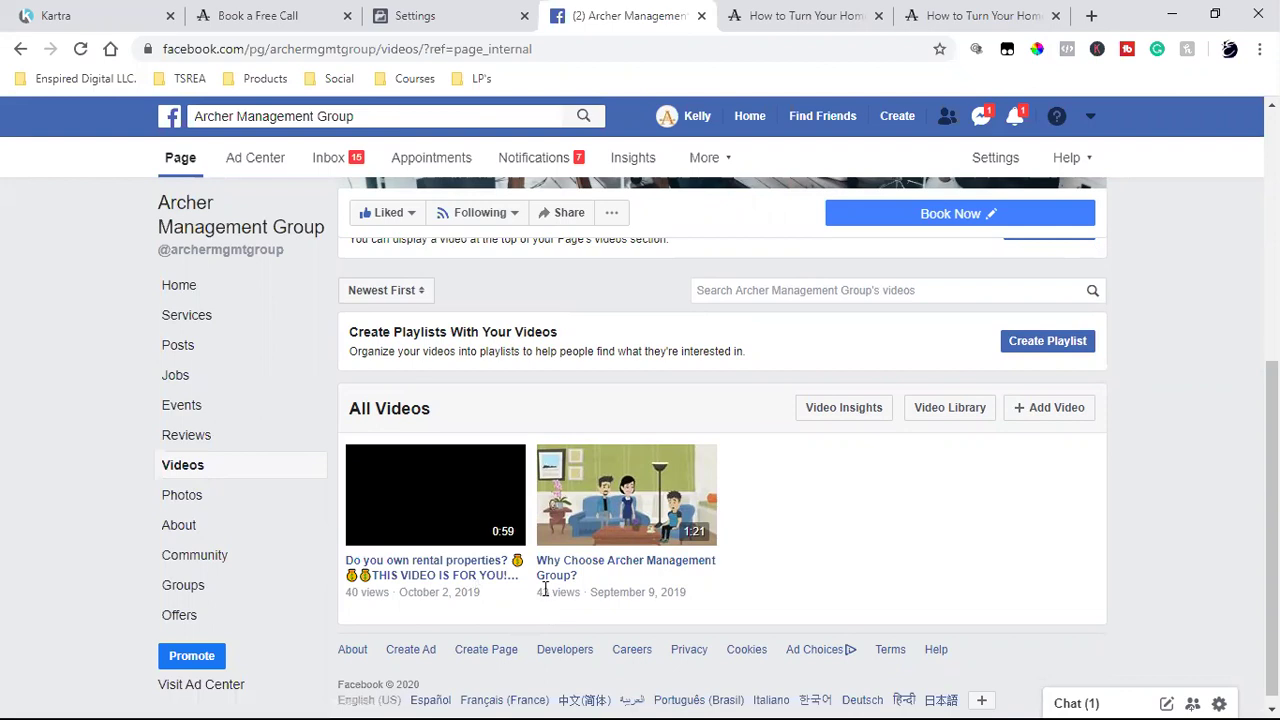
triple_click(545, 590)
click(814, 441)
click(425, 14)
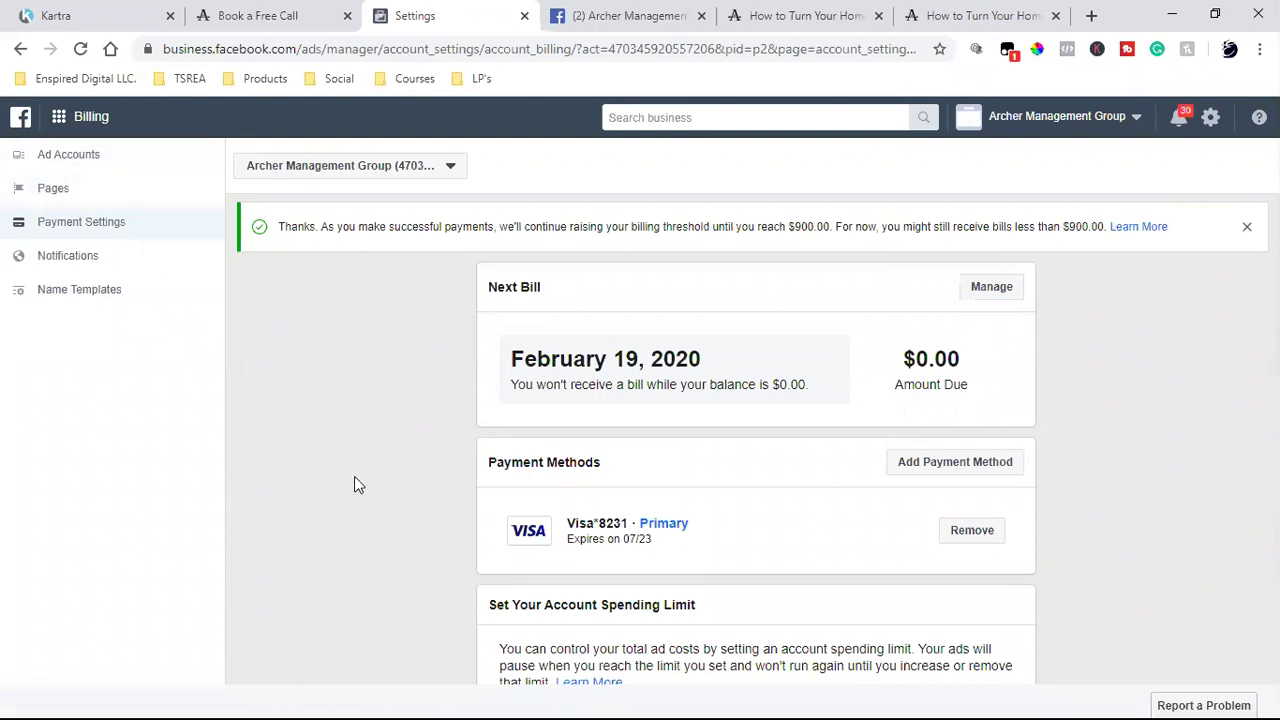
click(930, 15)
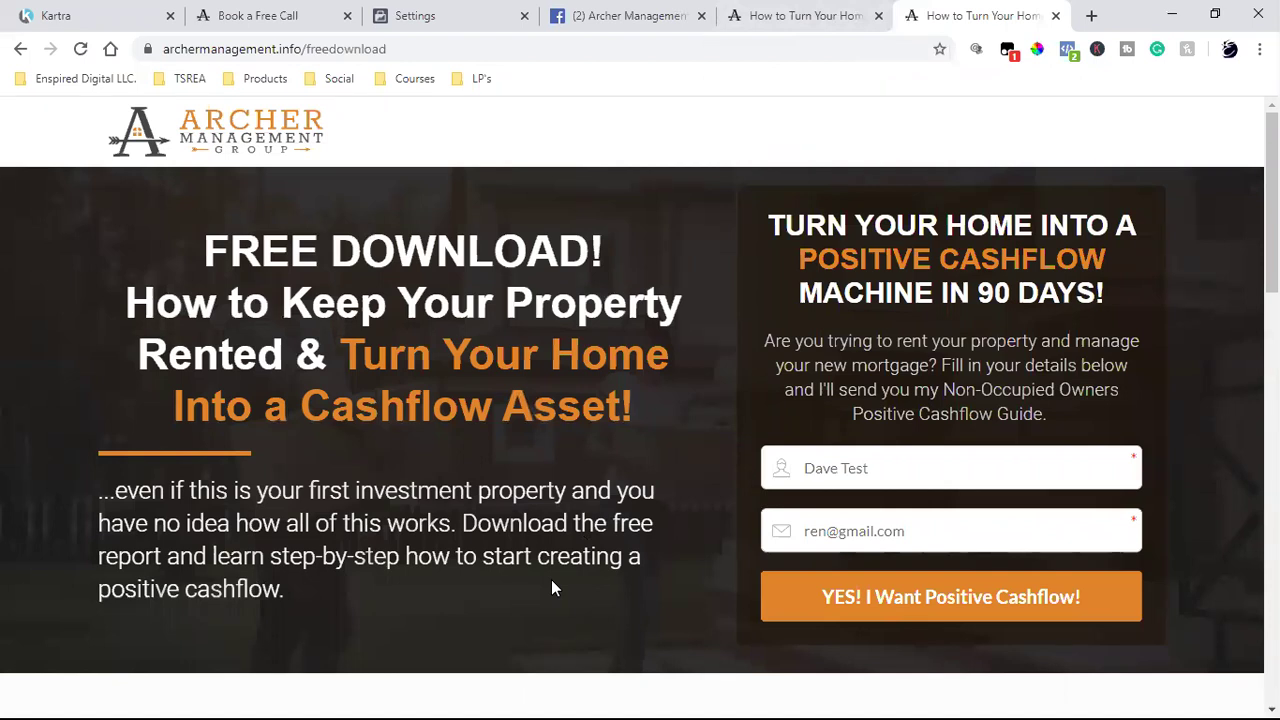
- Browse Kartra's My Pages and view the PMP Archer Property Management clone page's options without changes
click(95, 14)
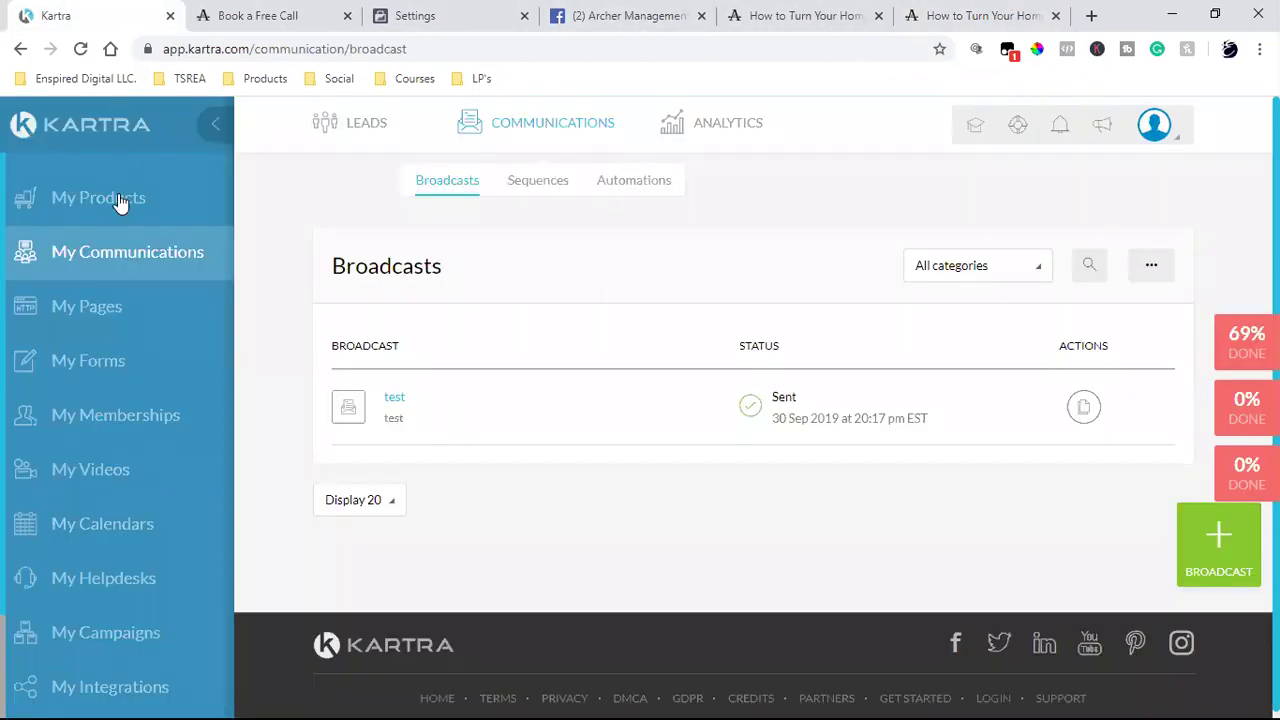
click(88, 313)
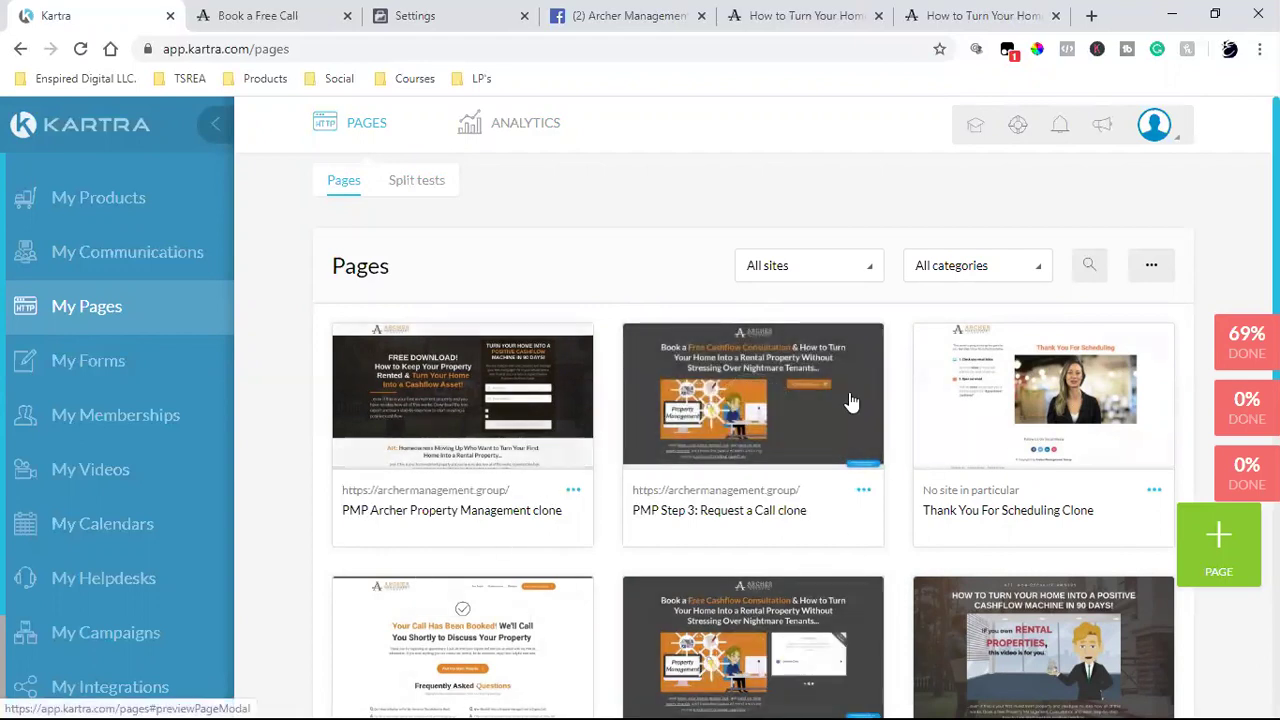
scroll(911, 482, down, 4)
scroll(911, 482, up, 2)
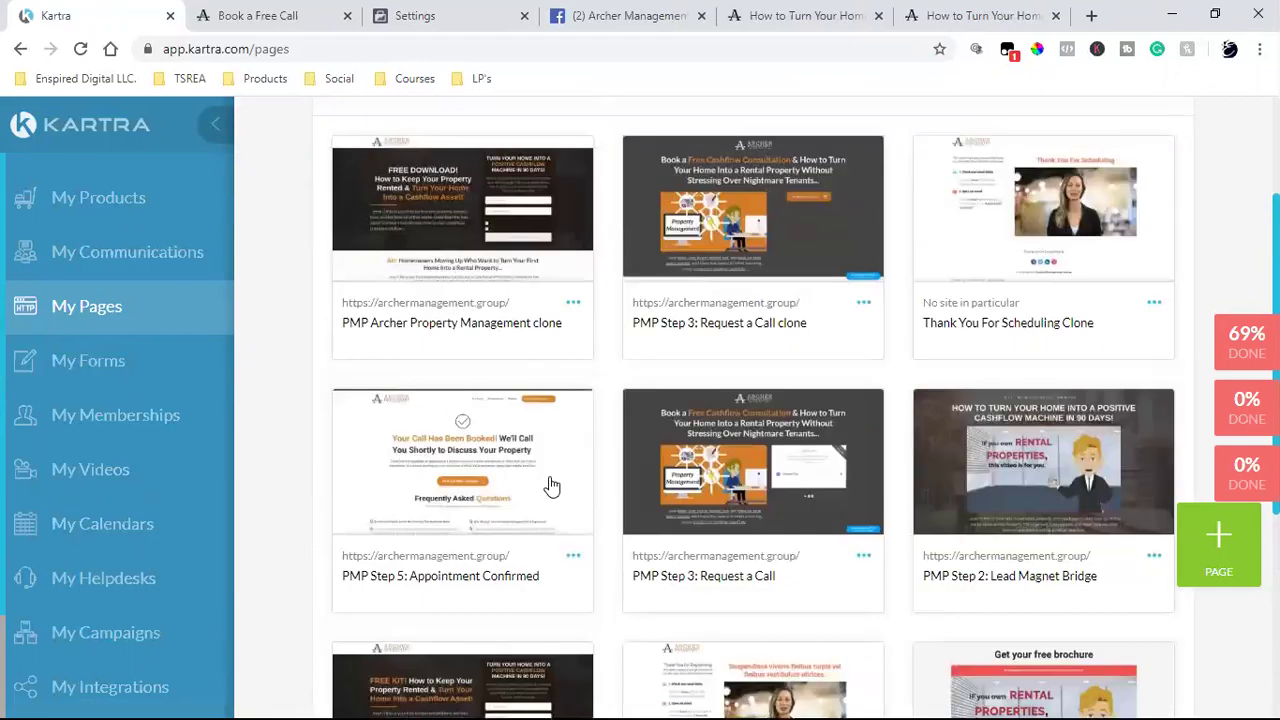
click(573, 303)
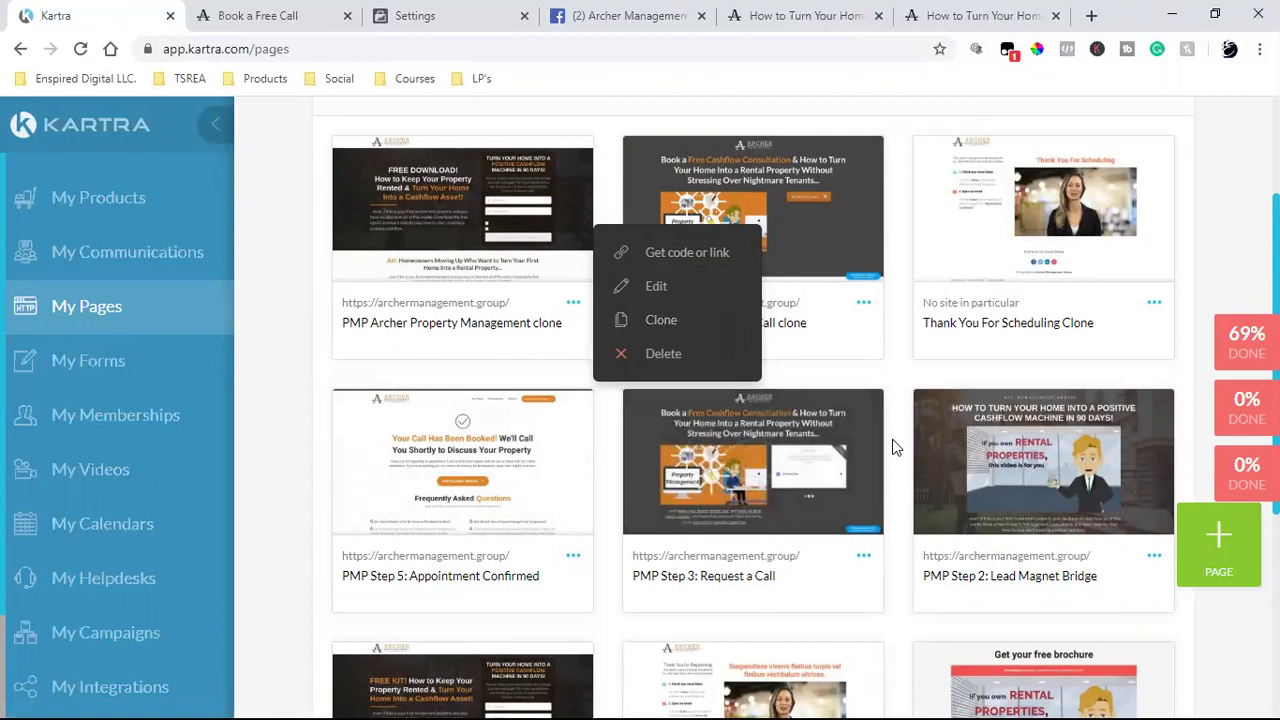
click(868, 487)
mouse_move(868, 487)
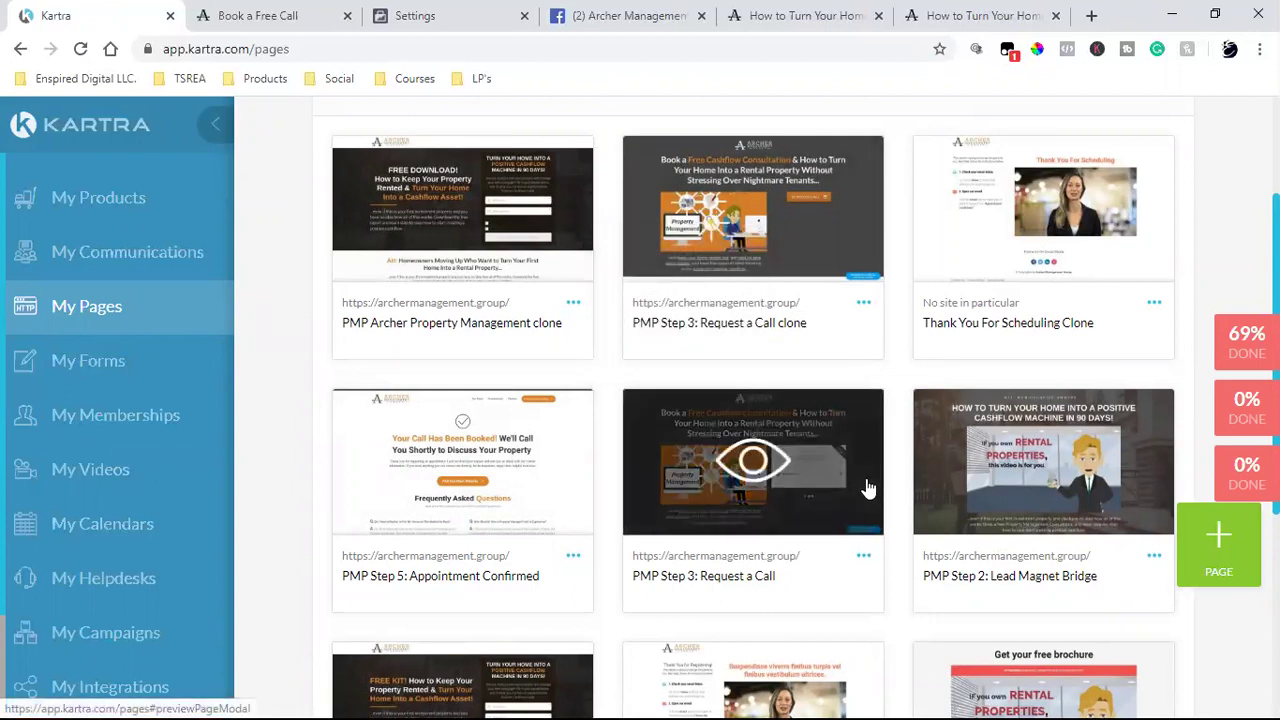